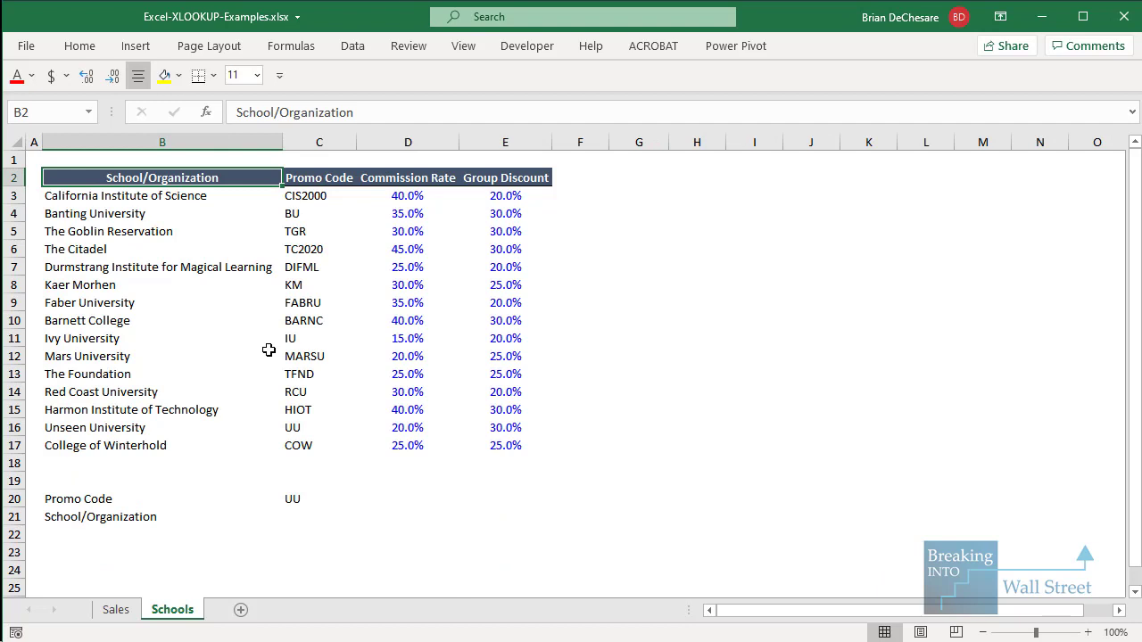
Examine the school and promo code columns on the Schools sheet and the blank lookup columns on the Sales sheet.
{"action": "left_click_drag", "start_coordinate": [297, 196], "coordinate": [100, 445]}
{"action": "left_click", "coordinate": [312, 200]}
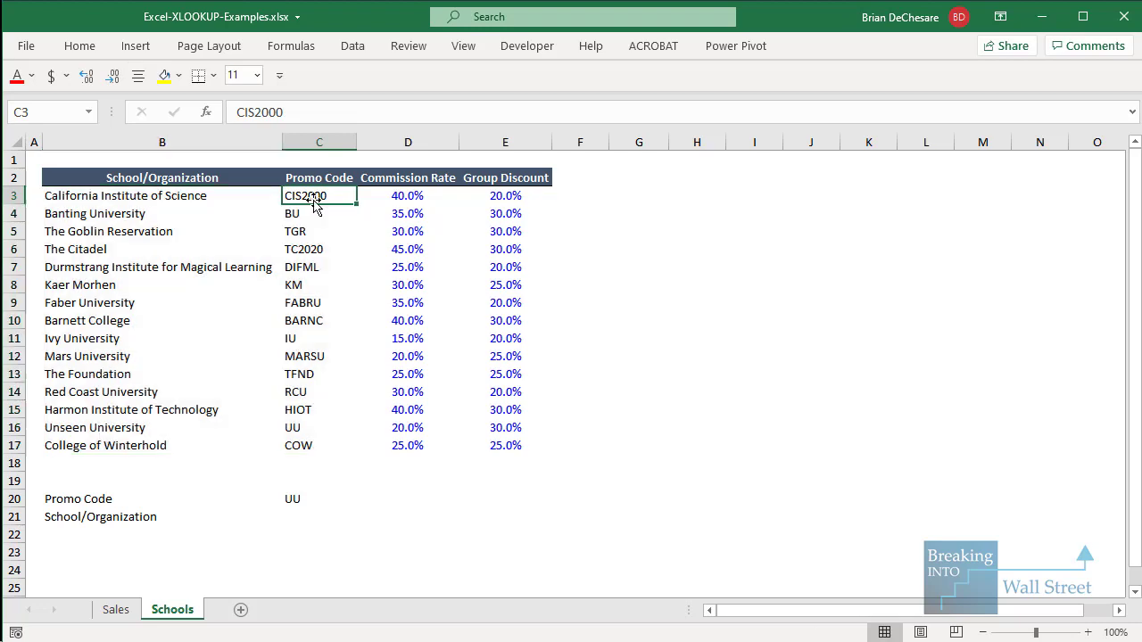
{"action": "left_click", "coordinate": [117, 610]}
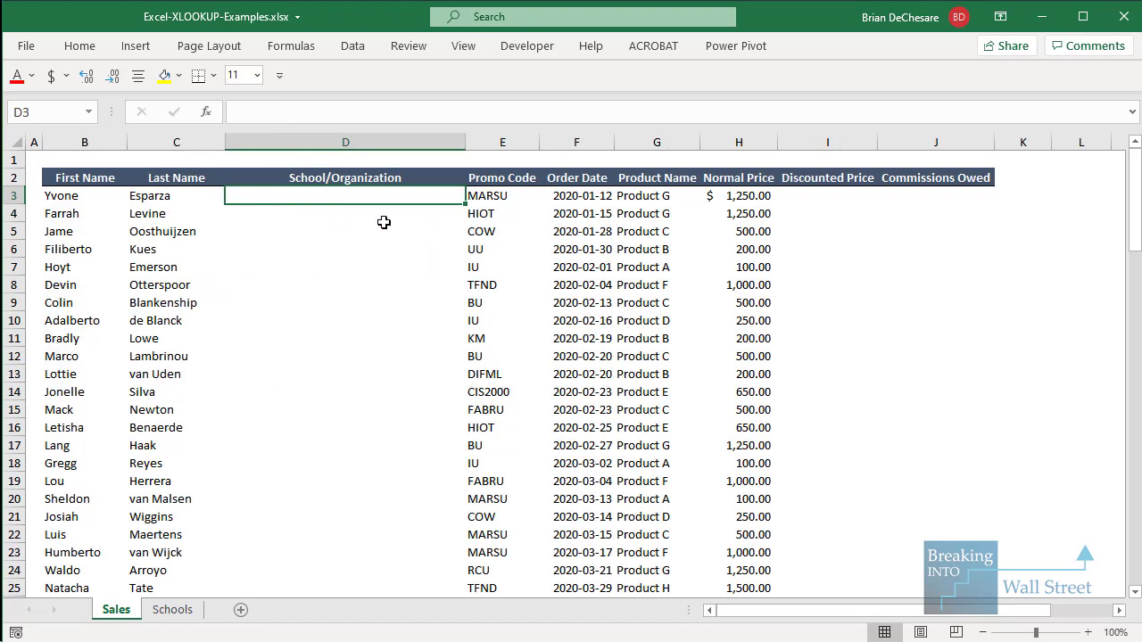
{"action": "left_click_drag", "start_coordinate": [344, 198], "coordinate": [339, 539]}
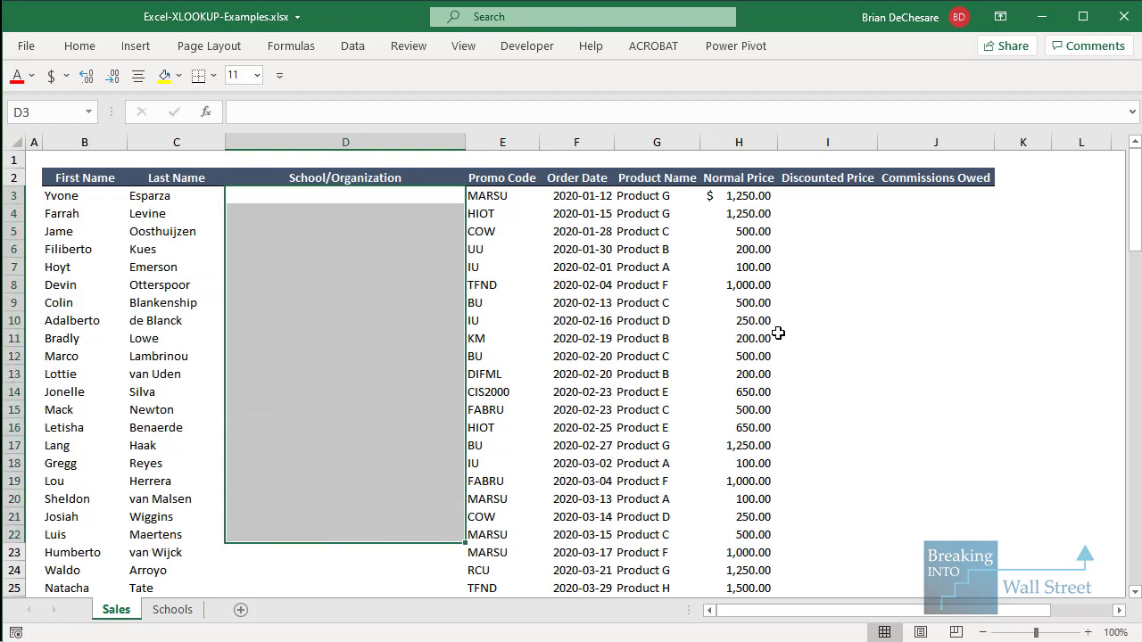
{"action": "left_click_drag", "start_coordinate": [833, 198], "coordinate": [914, 479]}
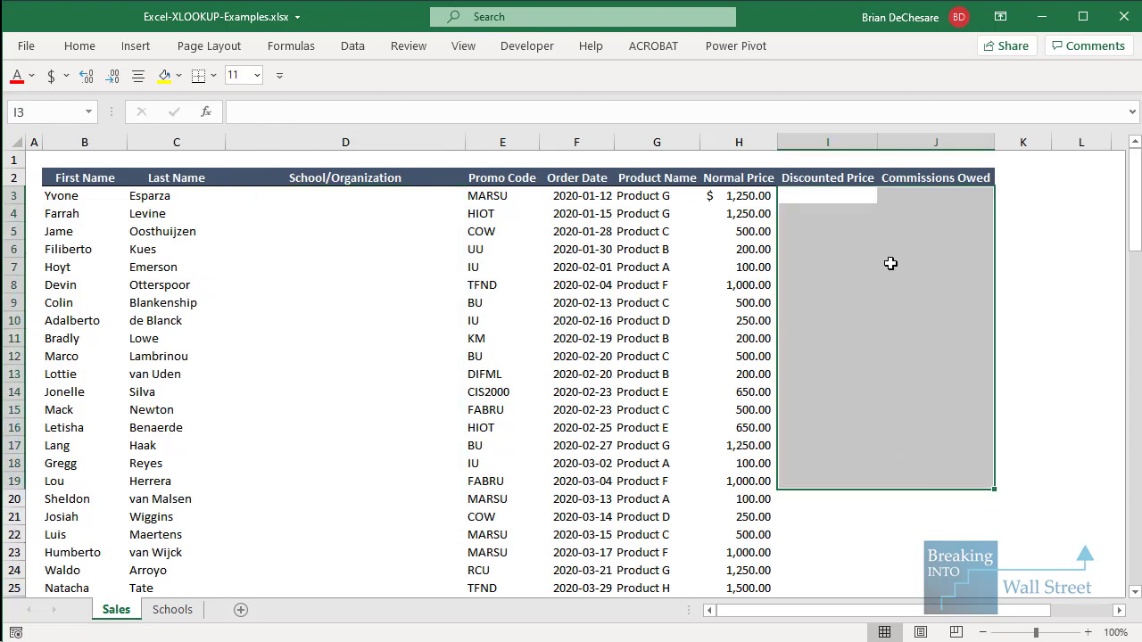
{"action": "left_click", "coordinate": [856, 207]}
Start an XLOOKUP formula in Sales cell D3 with E3 as lookup value and absolute range Schools!$C$3:$C$17 as lookup array.
{"action": "left_click", "coordinate": [422, 201]}
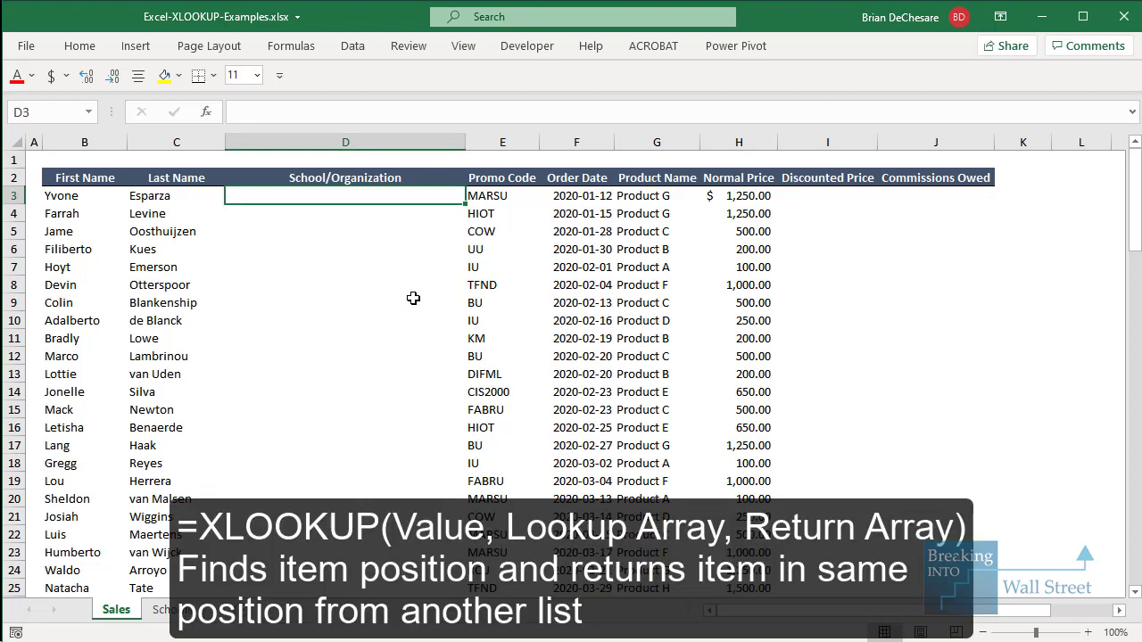
{"action": "type", "text": "=XLOOKUP"}
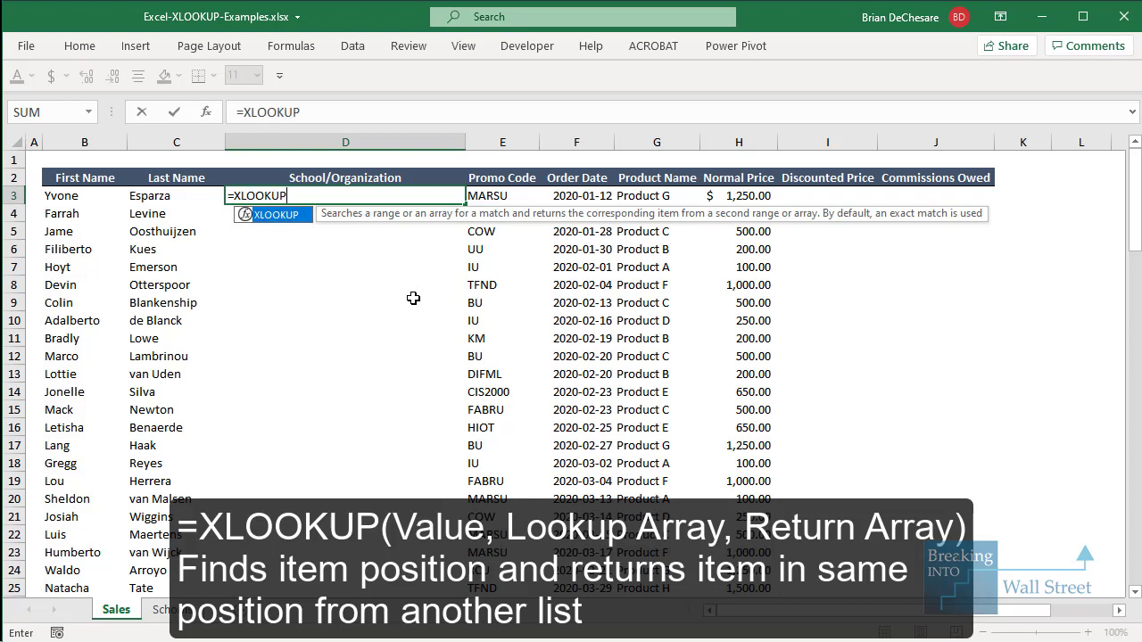
{"action": "type", "text": "("}
{"action": "key", "text": "Right"}
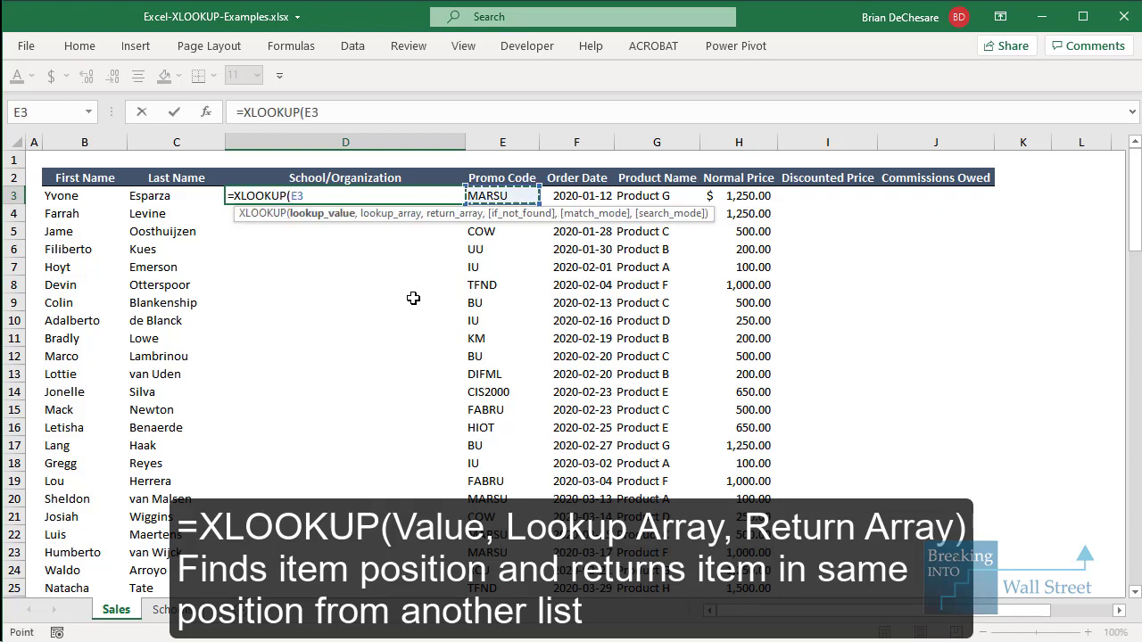
{"action": "type", "text": "."}
{"action": "left_click", "coordinate": [161, 609]}
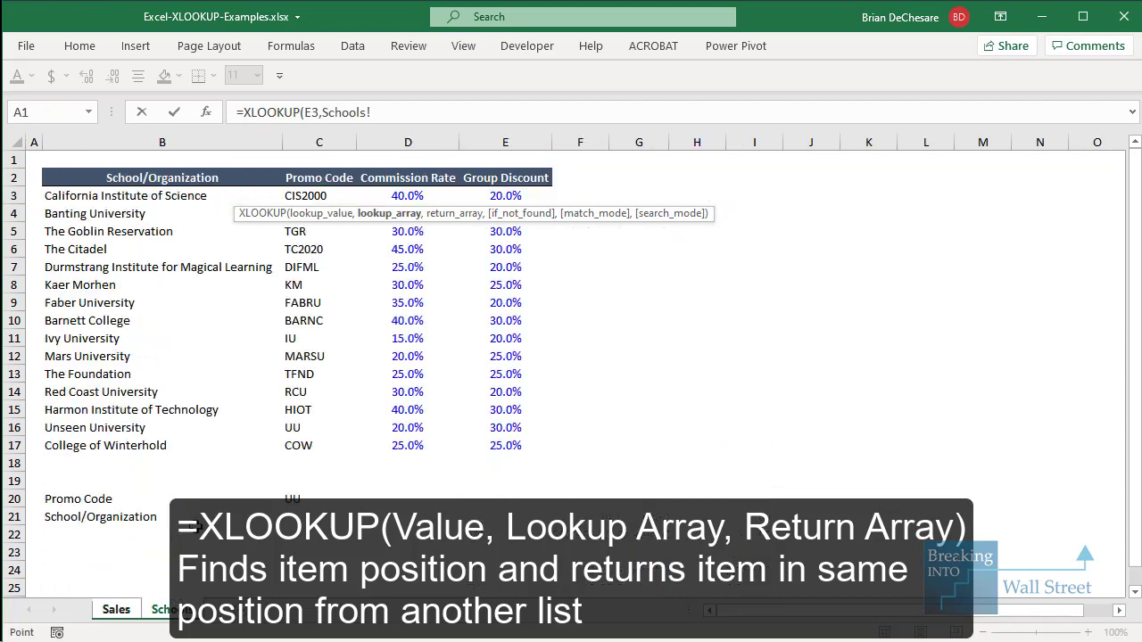
{"action": "left_click", "coordinate": [360, 195]}
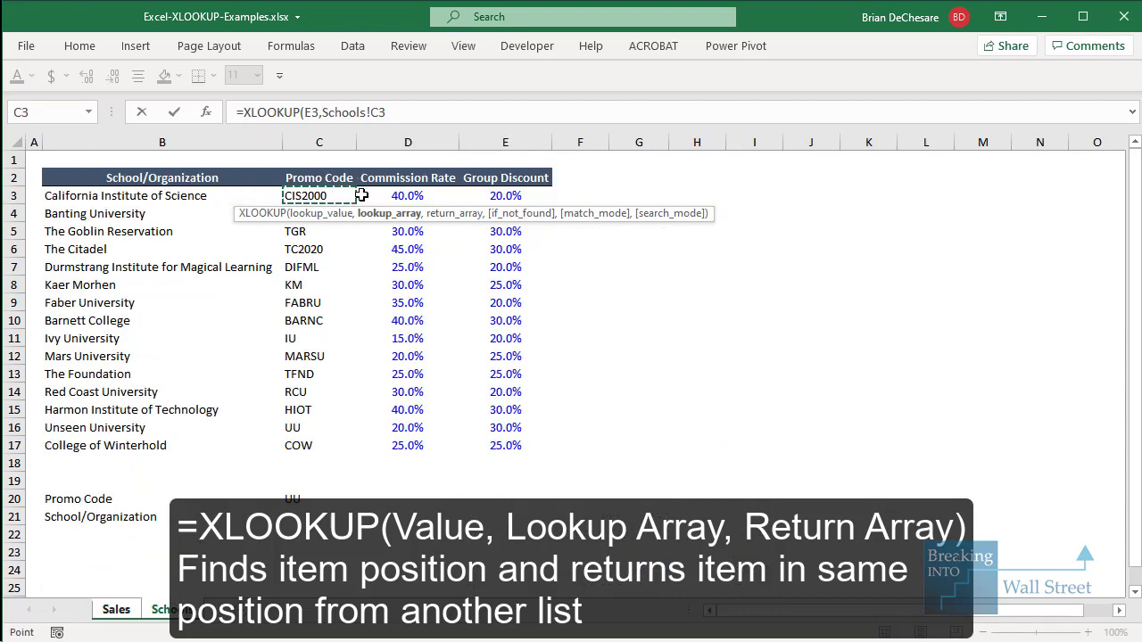
{"action": "key", "text": "ctrl+shift+Down"}
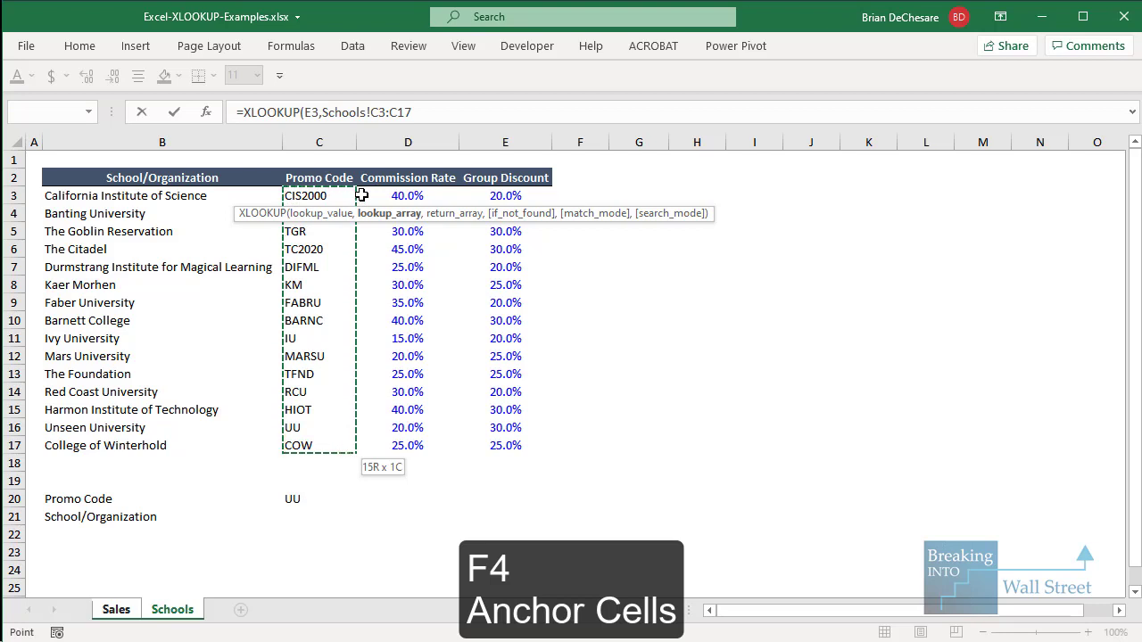
{"action": "key", "text": "F4"}
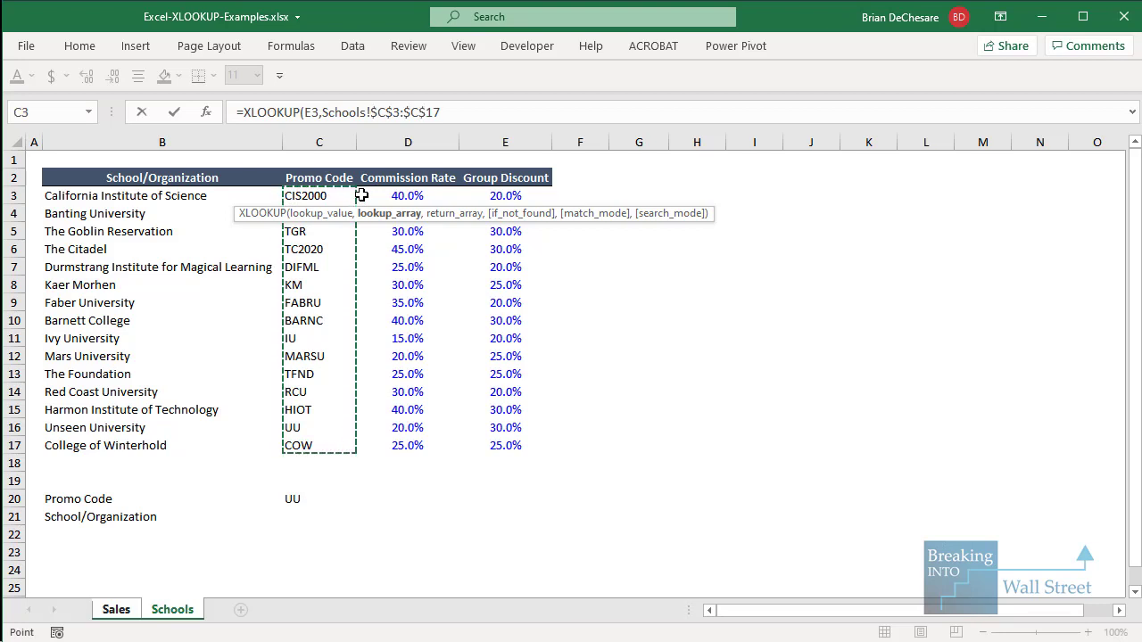
Set the absolute range Schools!$B$3:$B$17 as the formula's return array.
{"action": "type", "text": ","}
{"action": "left_click_drag", "start_coordinate": [208, 195], "coordinate": [174, 438]}
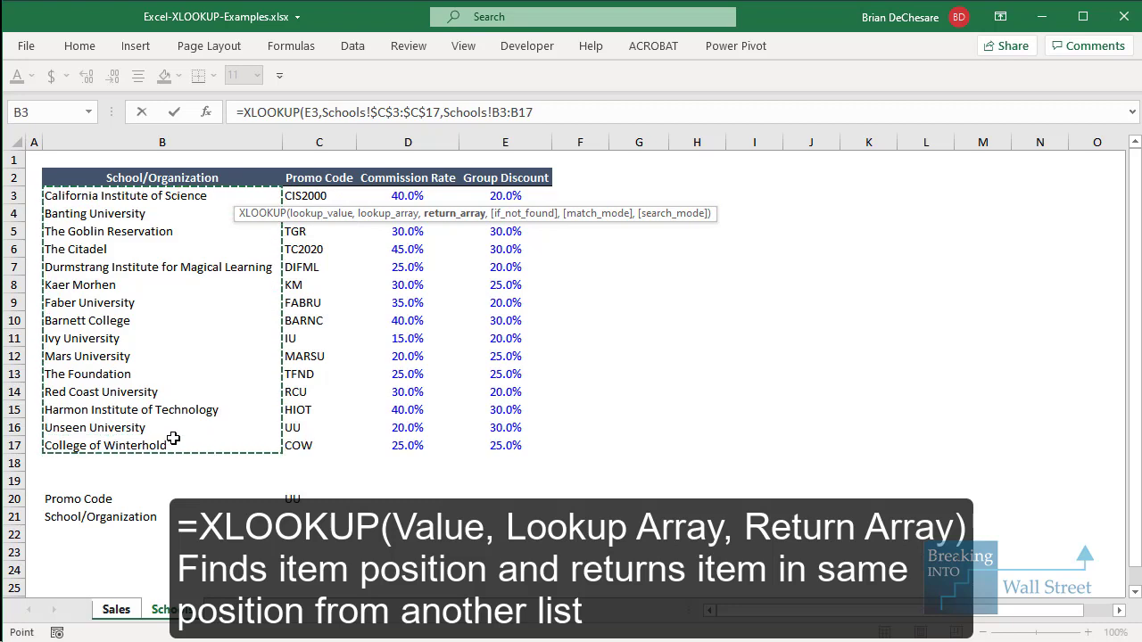
{"action": "key", "text": "F4"}
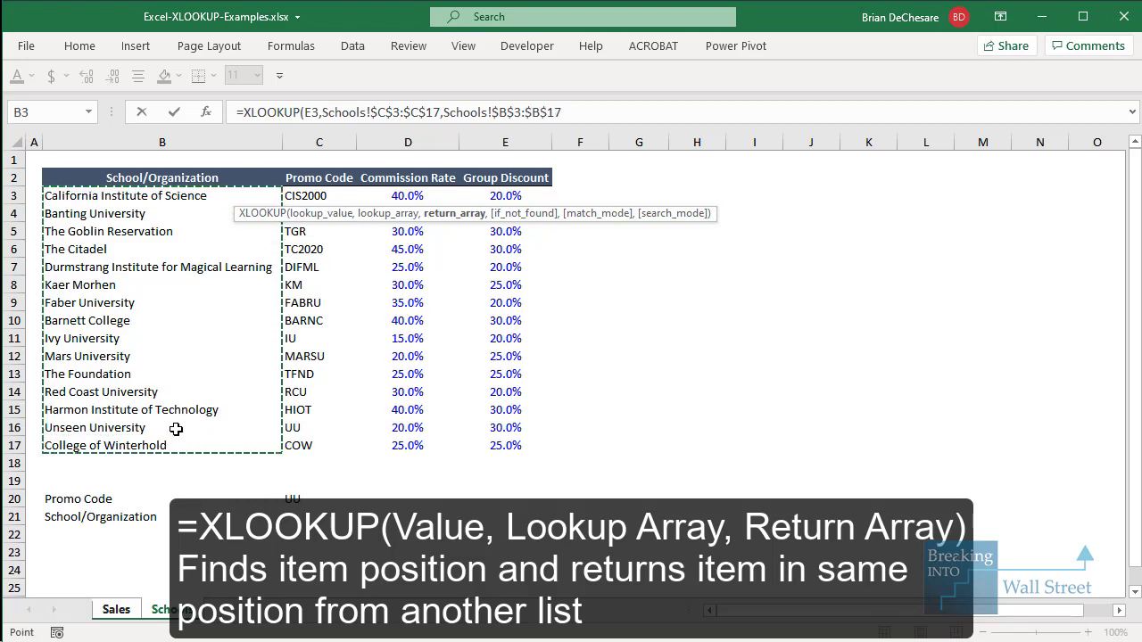
{"action": "type", "text": ","}
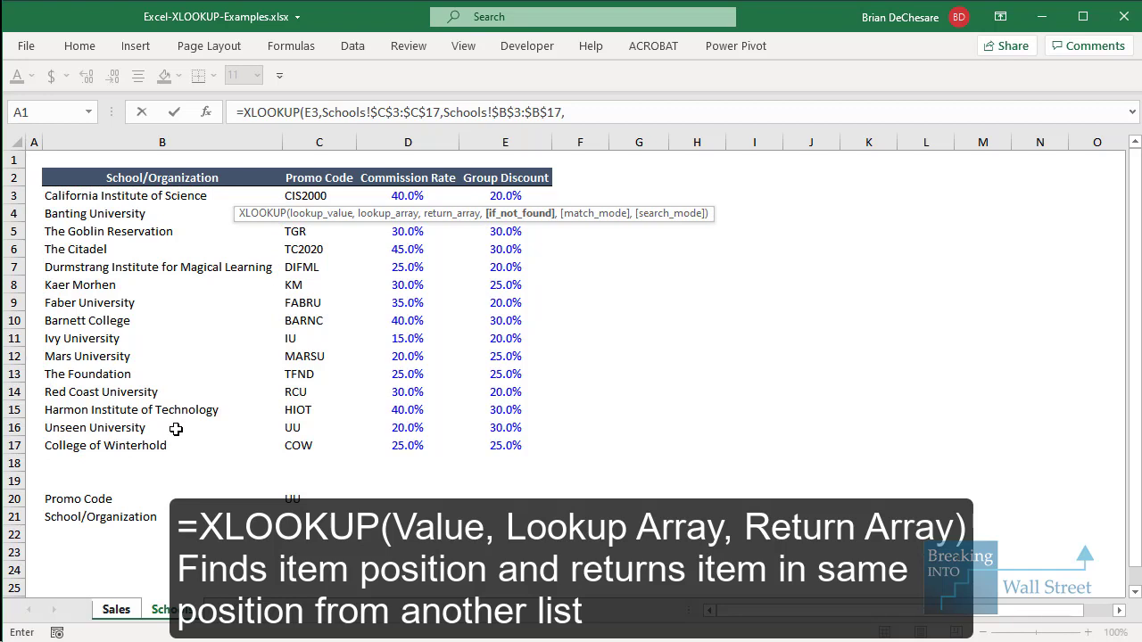
{"action": "type", "text": "\"N/A"}
{"action": "key", "text": "BackSpace"}
{"action": "key", "text": "BackSpace"}
{"action": "key", "text": "BackSpace"}
{"action": "key", "text": "BackSpace"}
{"action": "key", "text": "BackSpace"}
Complete the XLOOKUP in D3 and paste its formula down the School/Organization column through row 101.
{"action": "type", "text": ")"}
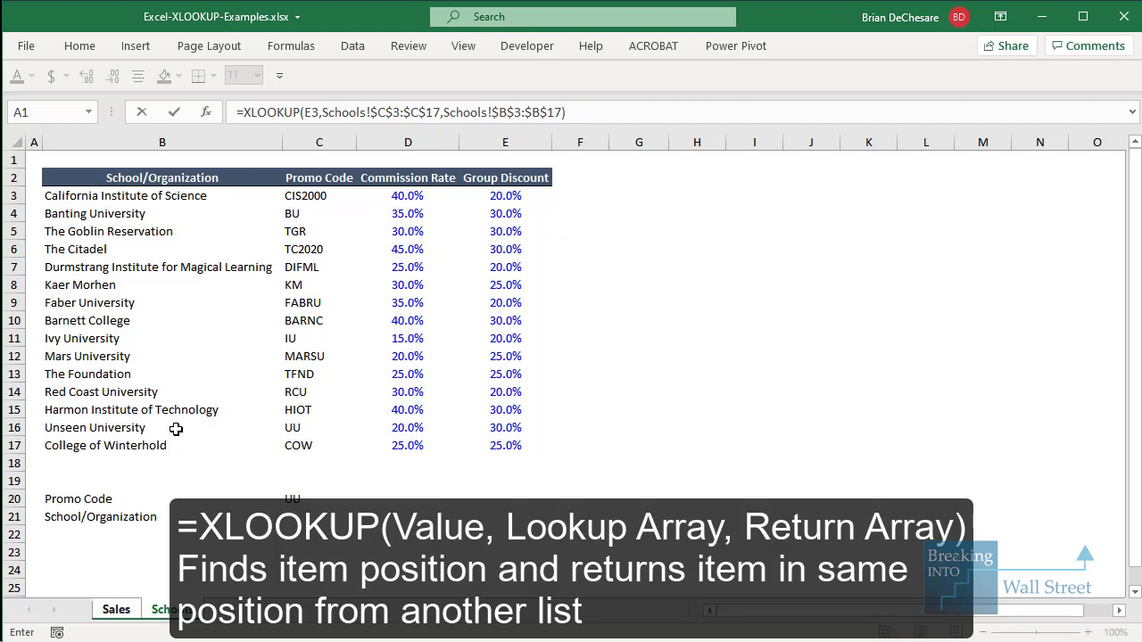
{"action": "key", "text": "ctrl+Return"}
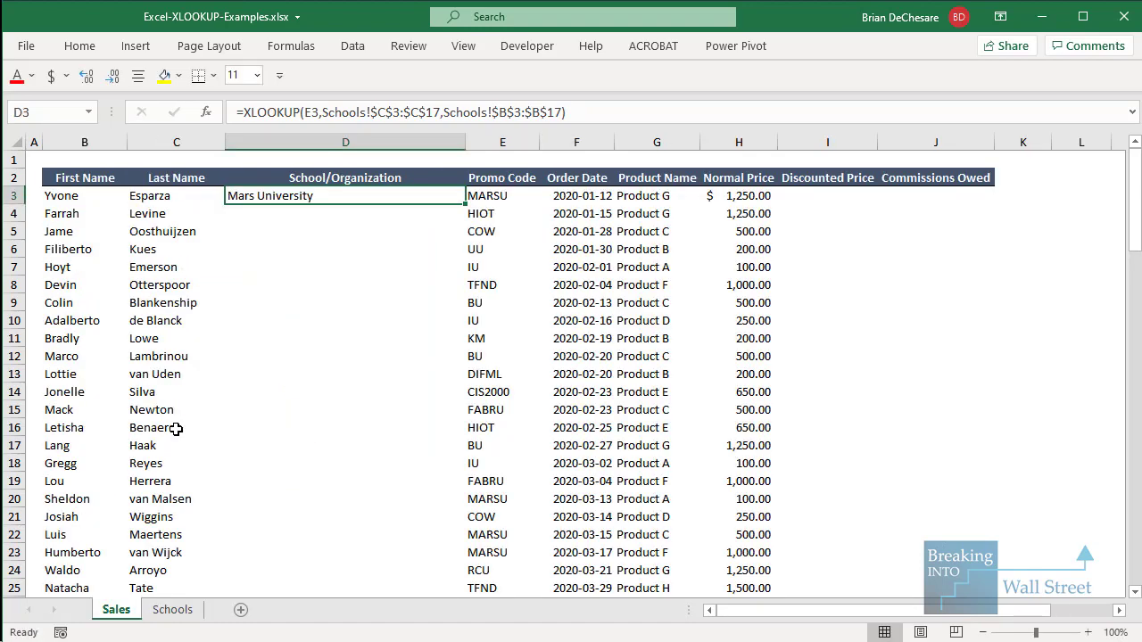
{"action": "key", "text": "ctrl+c"}
{"action": "key", "text": "Right"}
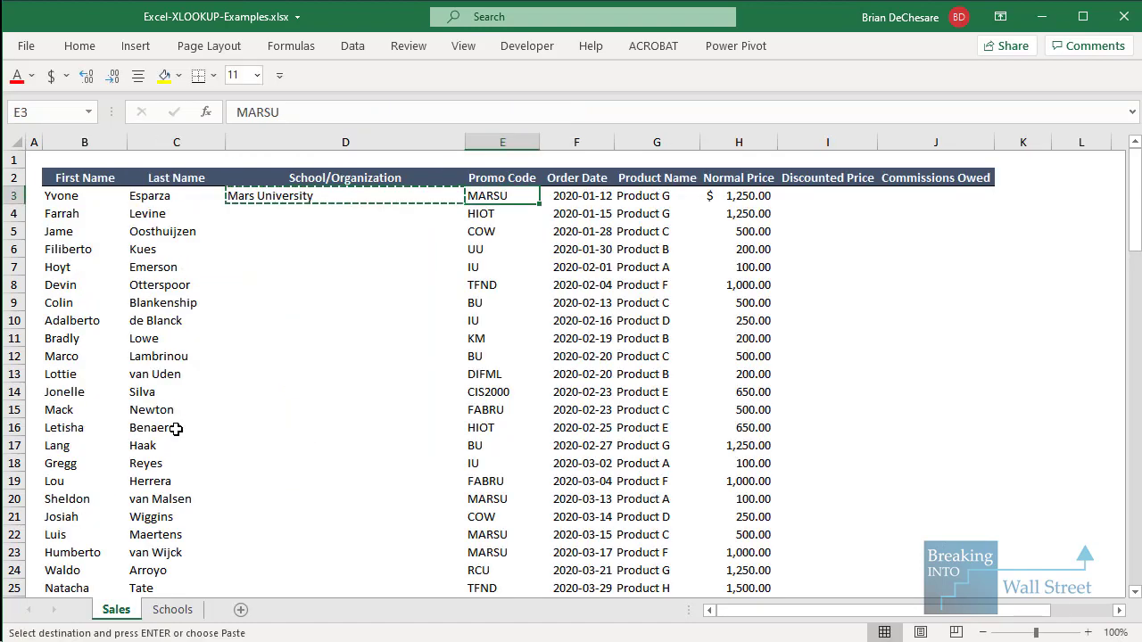
{"action": "key", "text": "ctrl+Down"}
{"action": "key", "text": "Left"}
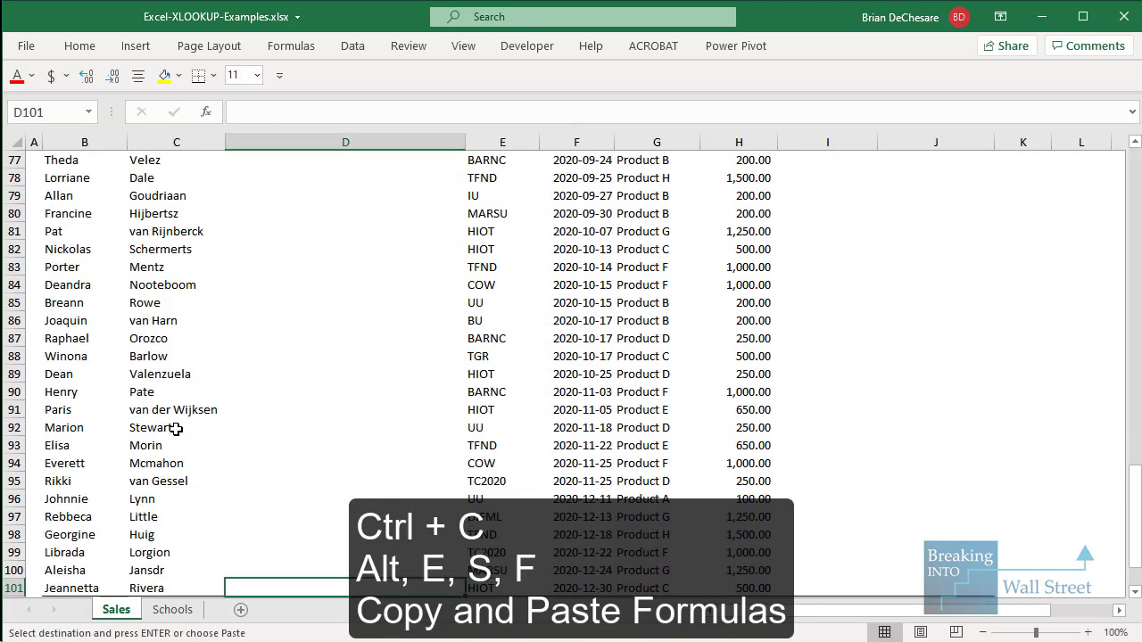
{"action": "key", "text": "ctrl+shift+Up"}
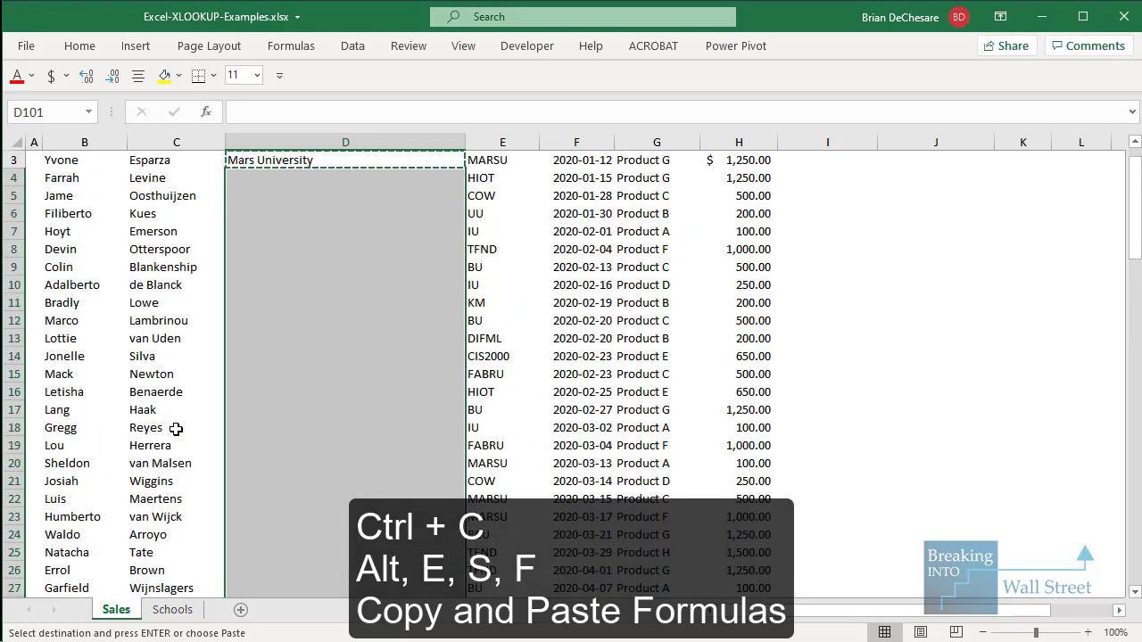
{"action": "key", "text": "alt+e"}
{"action": "key", "text": "s"}
{"action": "key", "text": "f"}
{"action": "key", "text": "Return"}
Check the filled School/Organization formulas near the end and start of the column, then clear the copy selection.
{"action": "left_click", "coordinate": [282, 356]}
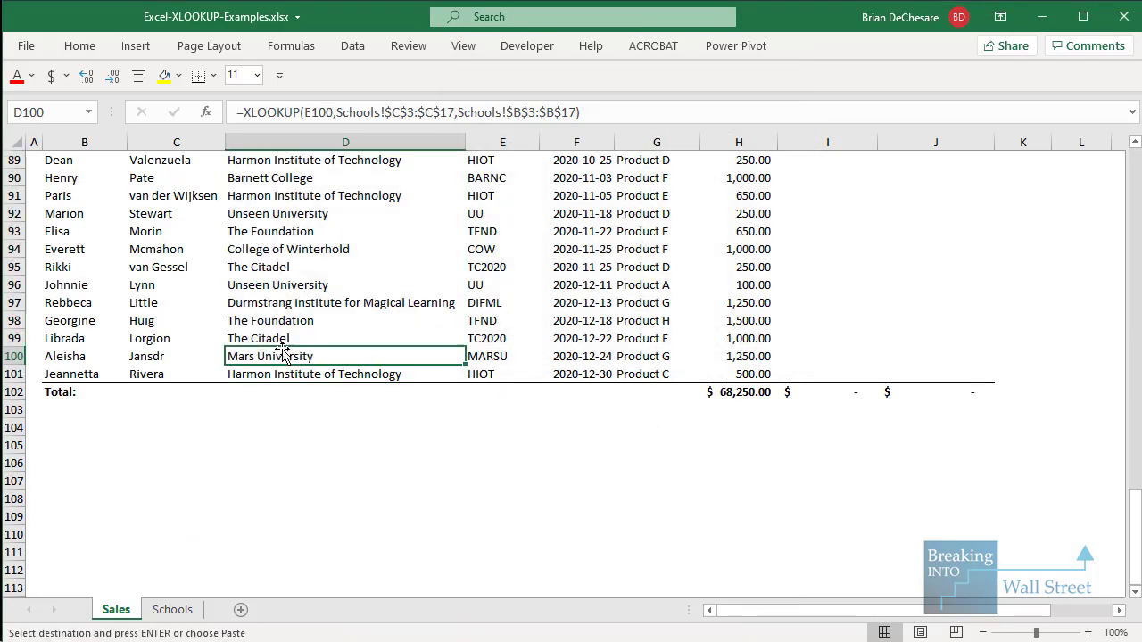
{"action": "scroll", "coordinate": [282, 356], "scroll_direction": "up", "scroll_amount": 20}
{"action": "left_click", "coordinate": [289, 269]}
{"action": "left_click", "coordinate": [350, 200]}
{"action": "key", "text": "Escape"}
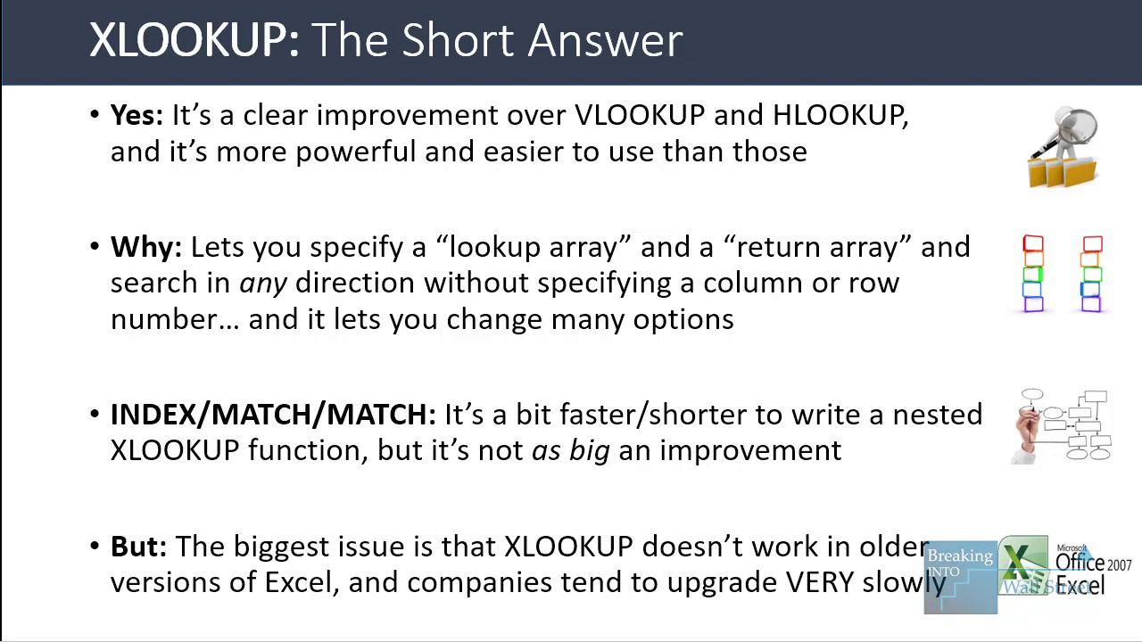
{"action": "key", "text": "Right"}
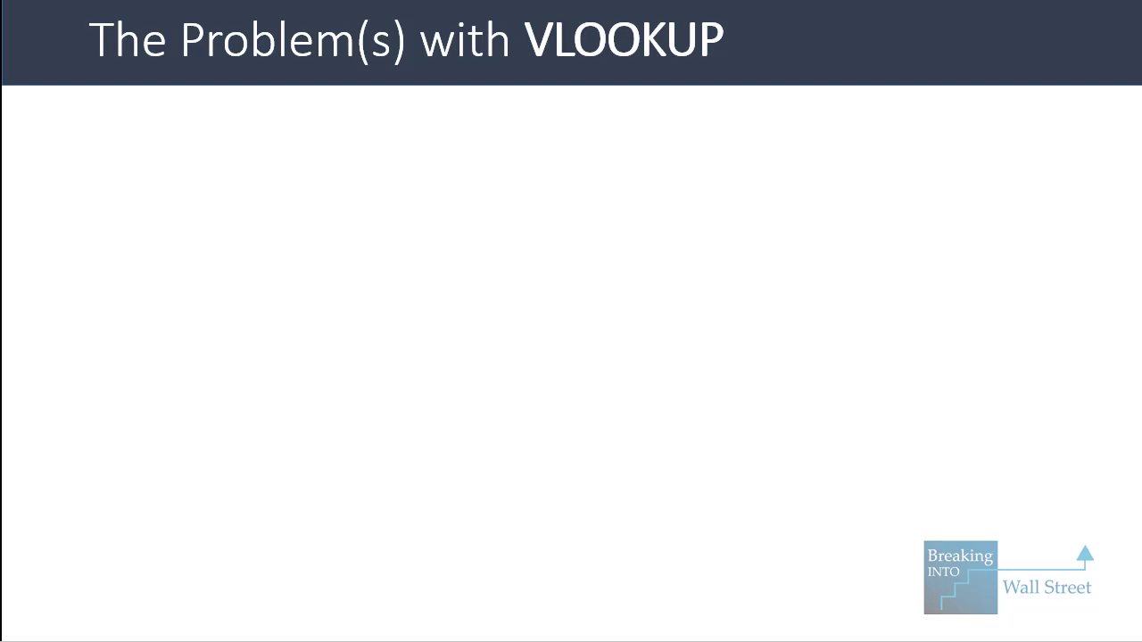
{"action": "key", "text": "Right"}
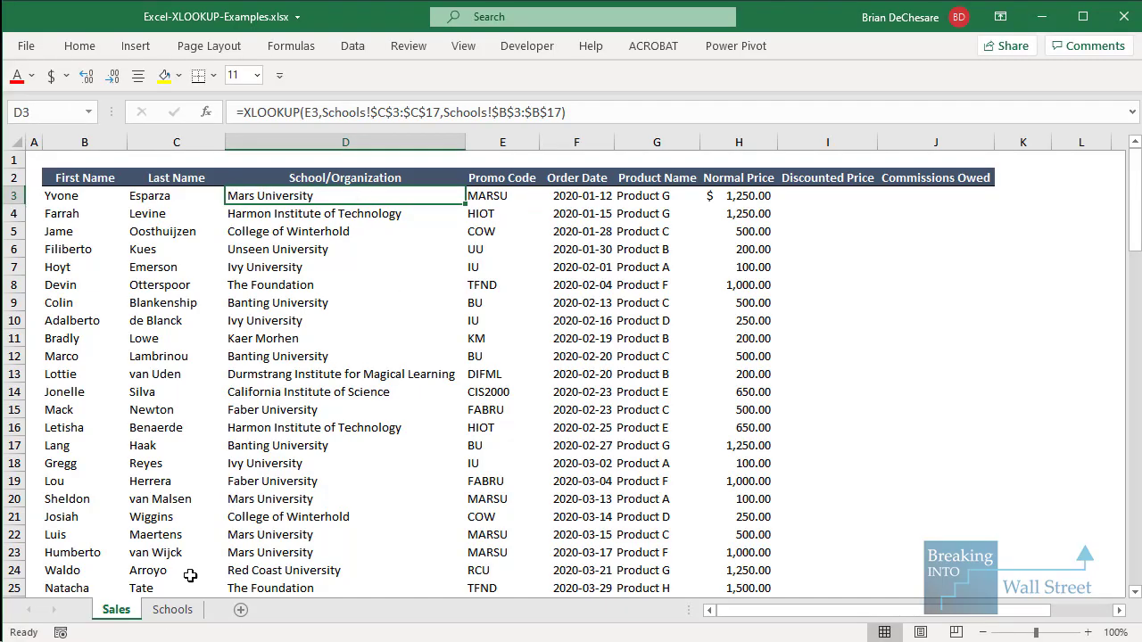
Compare the positions of the School/Organization and Promo Code columns on the Schools sheet and return to the Sales sheet.
{"action": "left_click", "coordinate": [183, 611]}
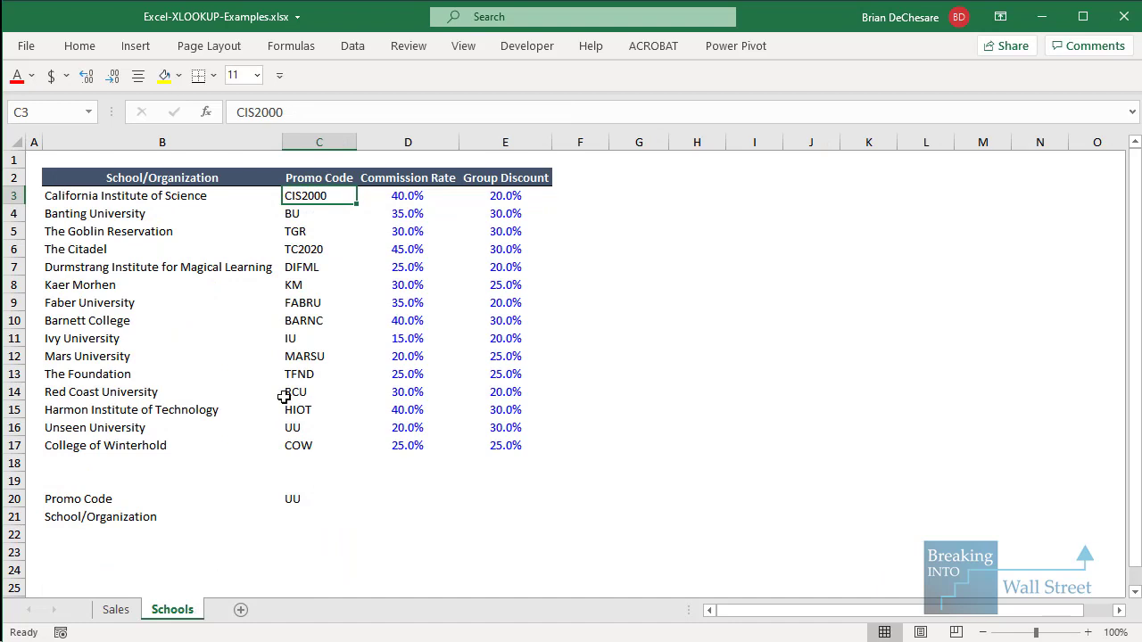
{"action": "left_click_drag", "start_coordinate": [213, 176], "coordinate": [178, 442]}
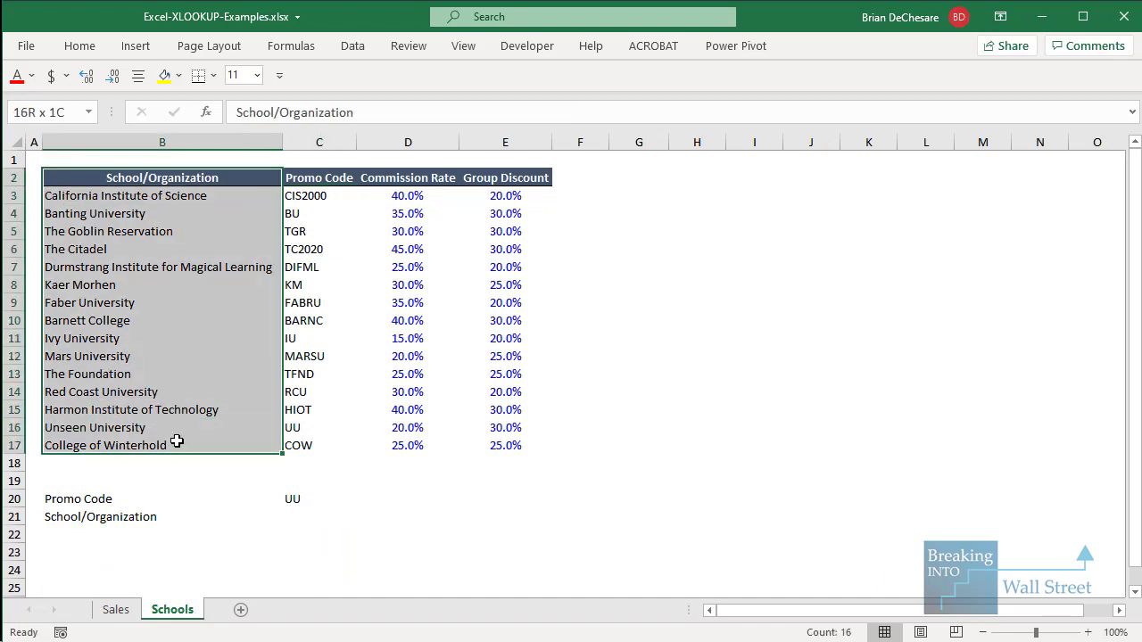
{"action": "left_click_drag", "start_coordinate": [319, 176], "coordinate": [317, 446]}
{"action": "left_click", "coordinate": [116, 610]}
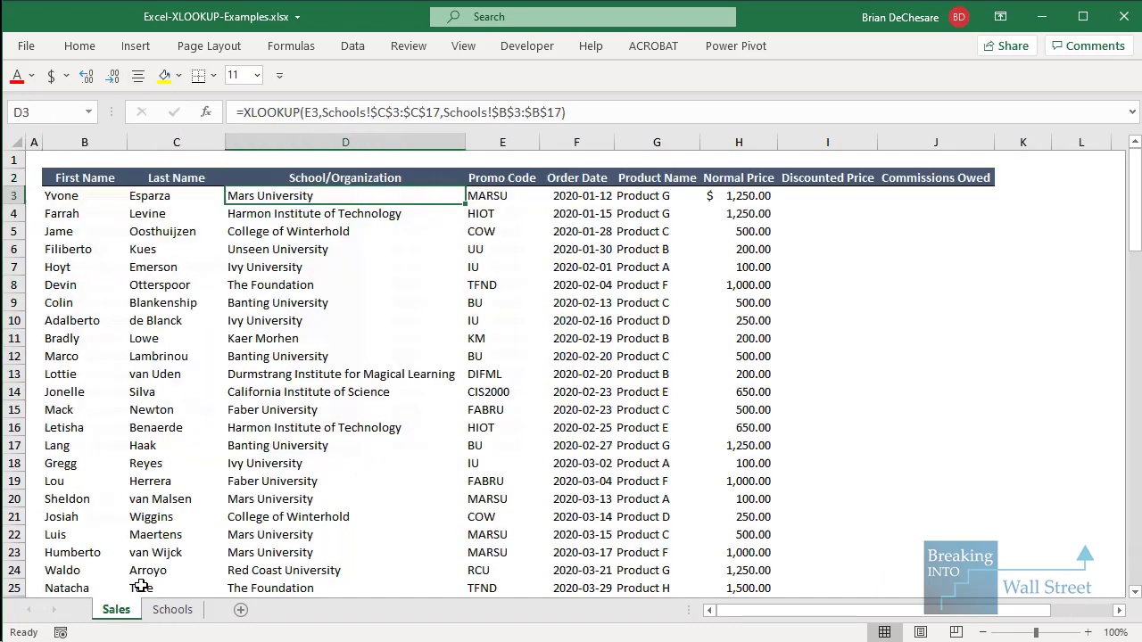
Try replacing the D3 formula with a VLOOKUP of E3 over the table range Schools!C3:E17.
{"action": "key", "text": "Delete"}
{"action": "type", "text": "="}
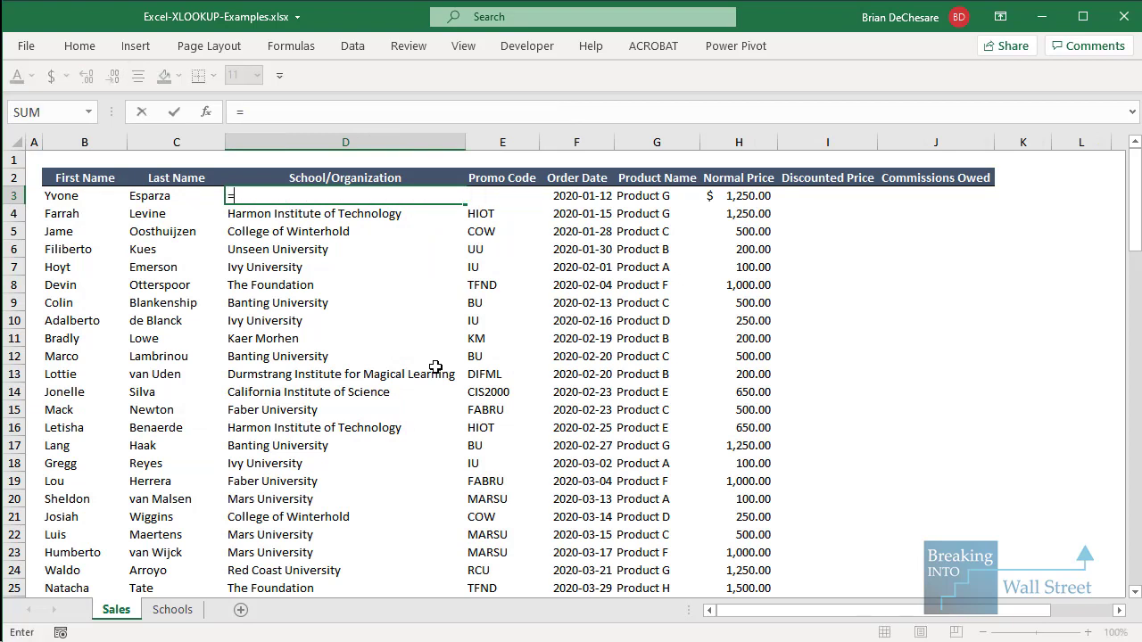
{"action": "type", "text": "VLOOKUP("}
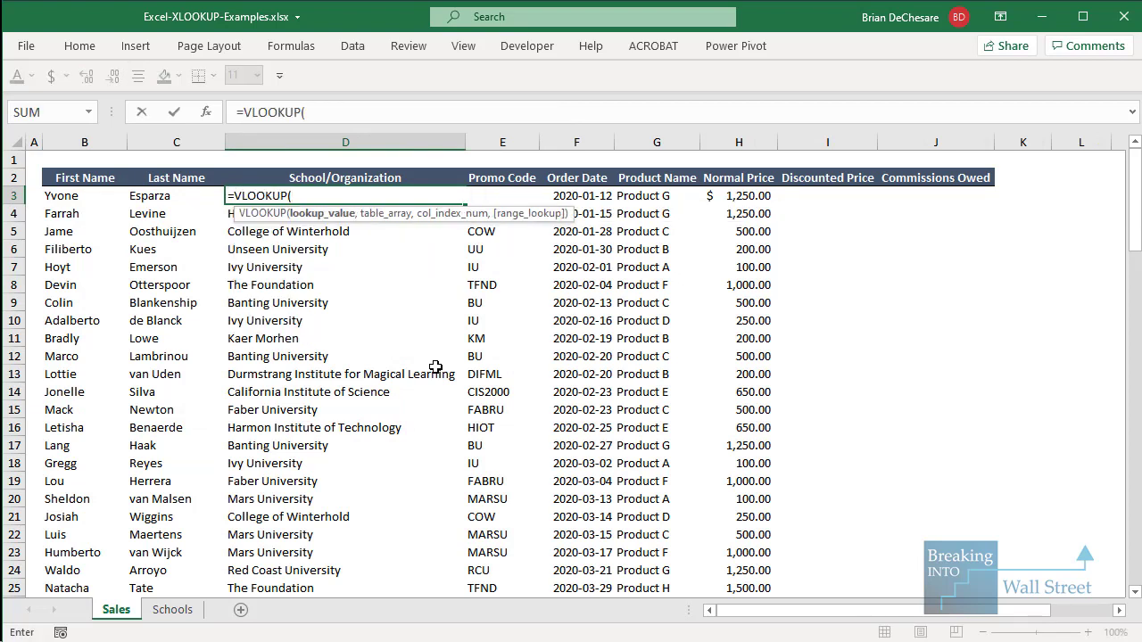
{"action": "key", "text": "Right"}
{"action": "type", "text": ","}
{"action": "left_click", "coordinate": [172, 610]}
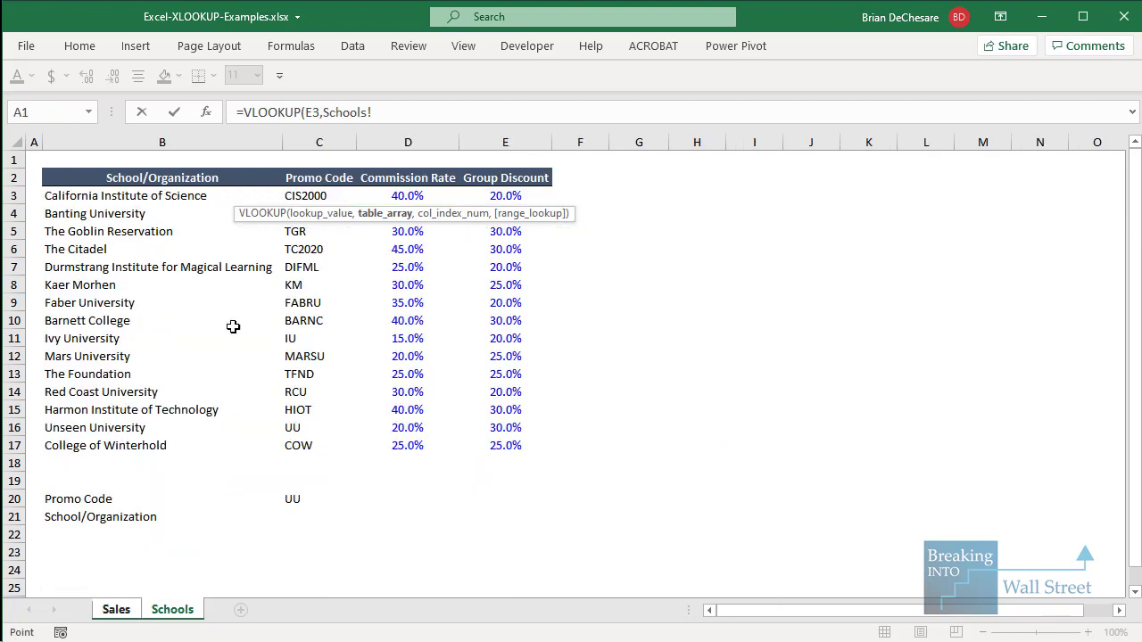
{"action": "left_click_drag", "start_coordinate": [306, 194], "coordinate": [482, 446]}
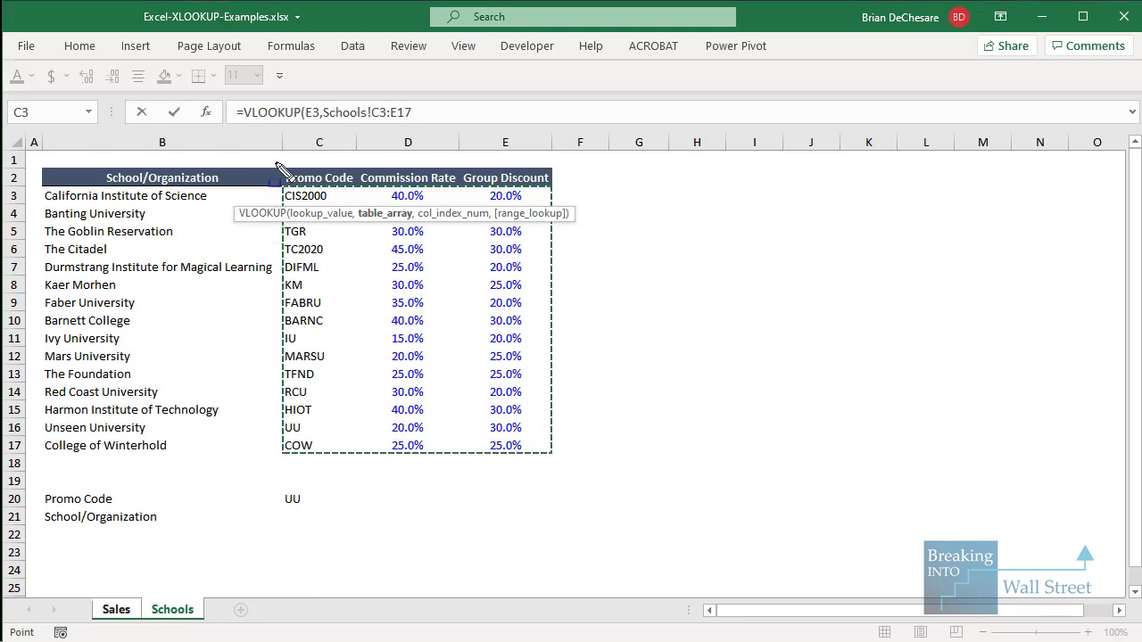
{"action": "mouse_move", "coordinate": [354, 198]}
{"action": "left_mouse_down"}
{"action": "mouse_move", "coordinate": [383, 239]}
{"action": "mouse_move", "coordinate": [413, 241]}
{"action": "left_mouse_up"}
{"action": "mouse_move", "coordinate": [42, 170]}
{"action": "left_mouse_down"}
{"action": "mouse_move", "coordinate": [249, 468]}
{"action": "mouse_move", "coordinate": [273, 464]}
{"action": "mouse_move", "coordinate": [278, 474]}
{"action": "left_mouse_up"}
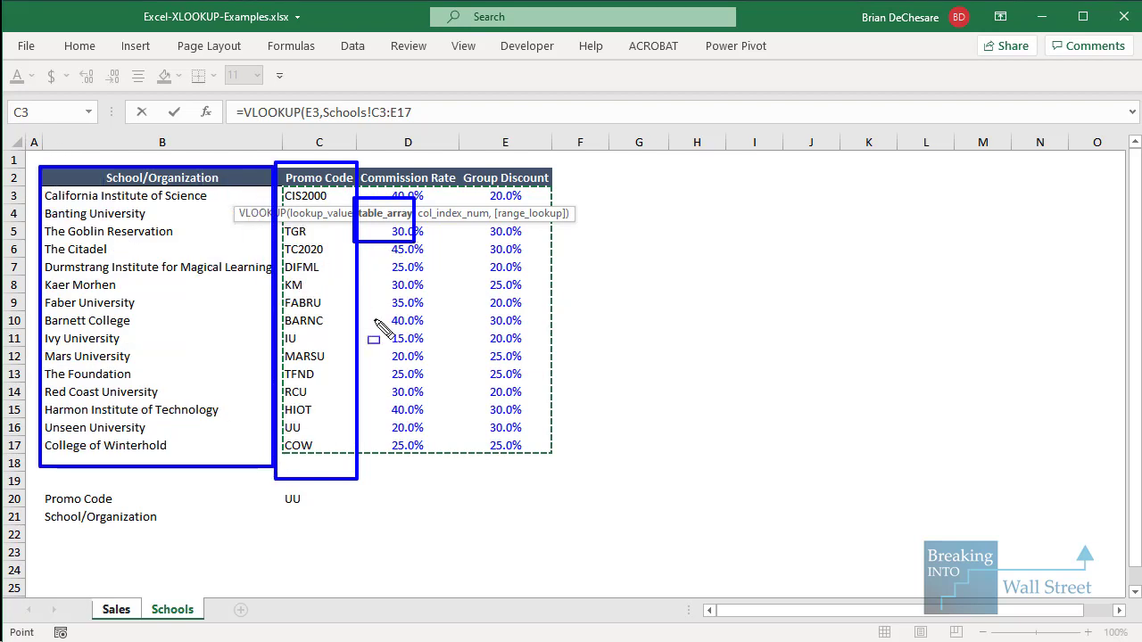
{"action": "key", "text": "Escape"}
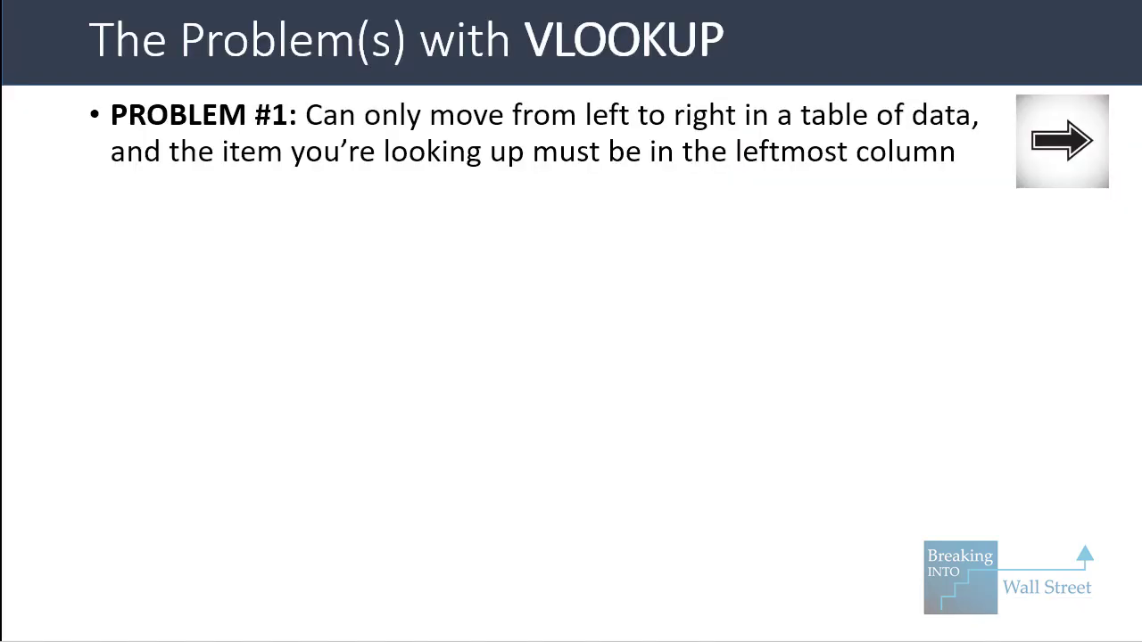
{"action": "key", "text": "Right"}
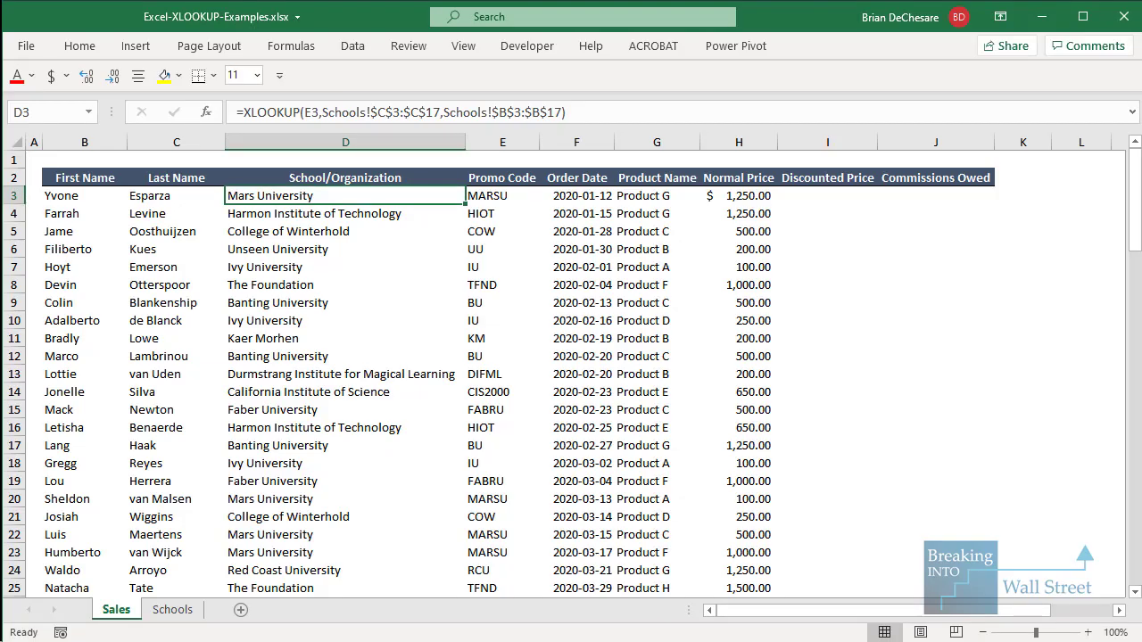
Start a VLOOKUP in the first Discounted Price cell, I3, with promo code E3 as the lookup value.
{"action": "left_click", "coordinate": [840, 185]}
{"action": "left_click", "coordinate": [832, 212]}
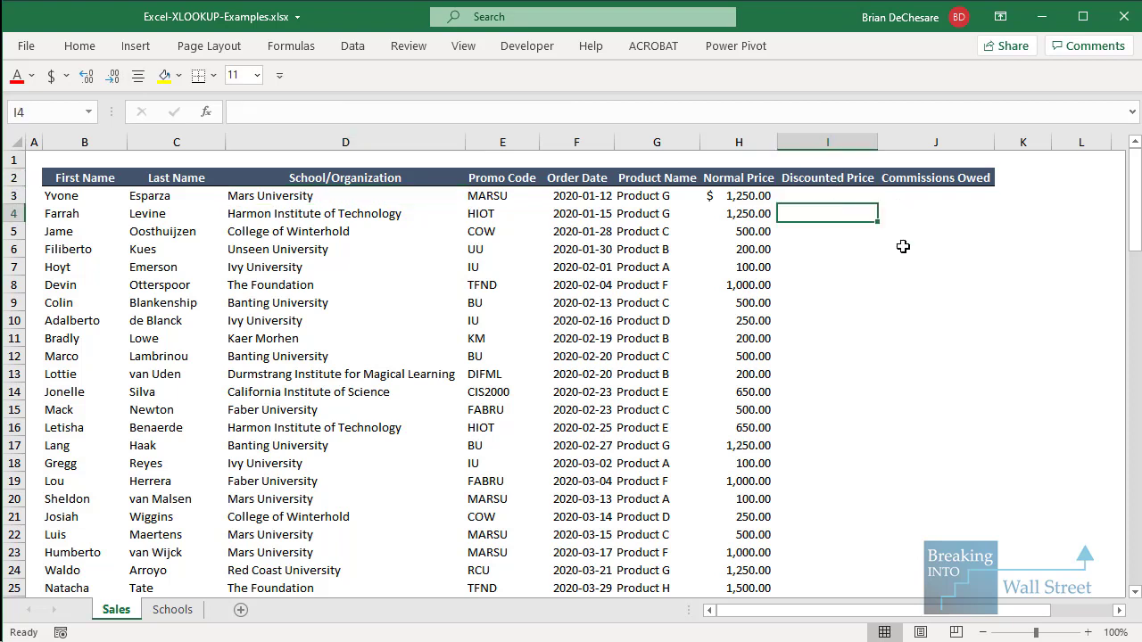
{"action": "key", "text": "Up"}
{"action": "type", "text": "=VLOOK"}
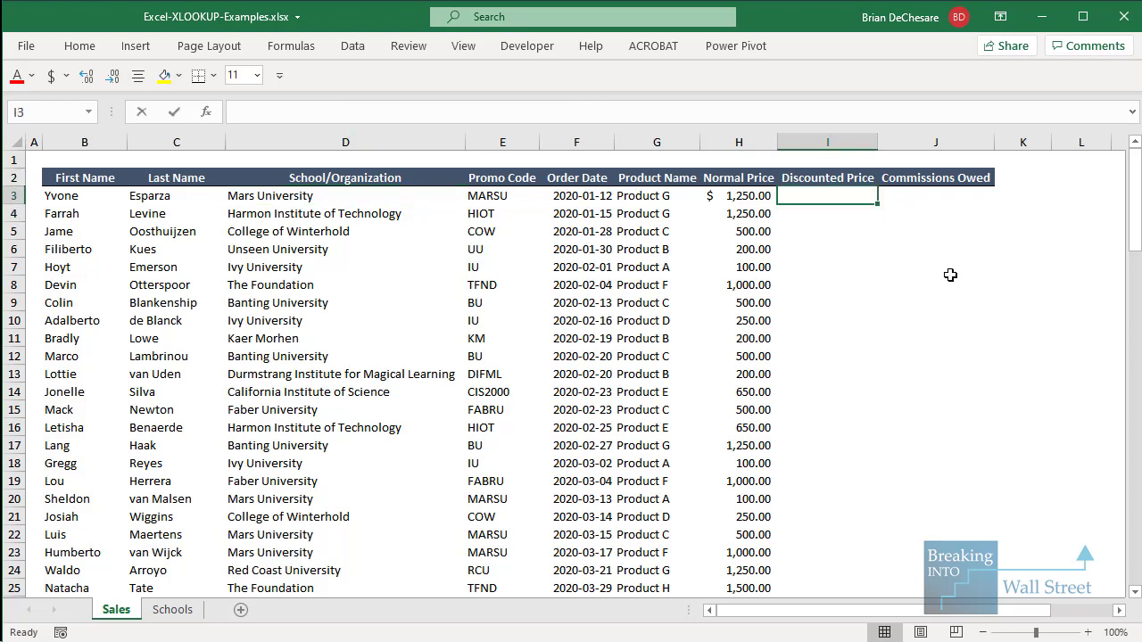
{"action": "type", "text": "UP("}
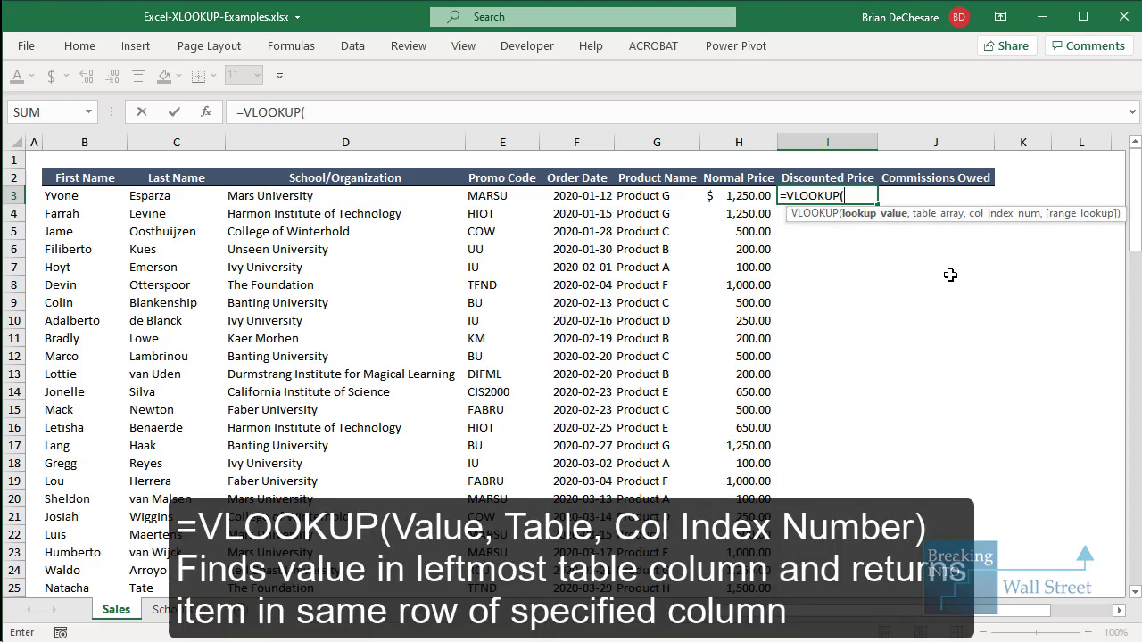
{"action": "key", "text": "Left"}
{"action": "key", "text": "Left"}
{"action": "key", "text": "Left"}
{"action": "key", "text": "Left"}
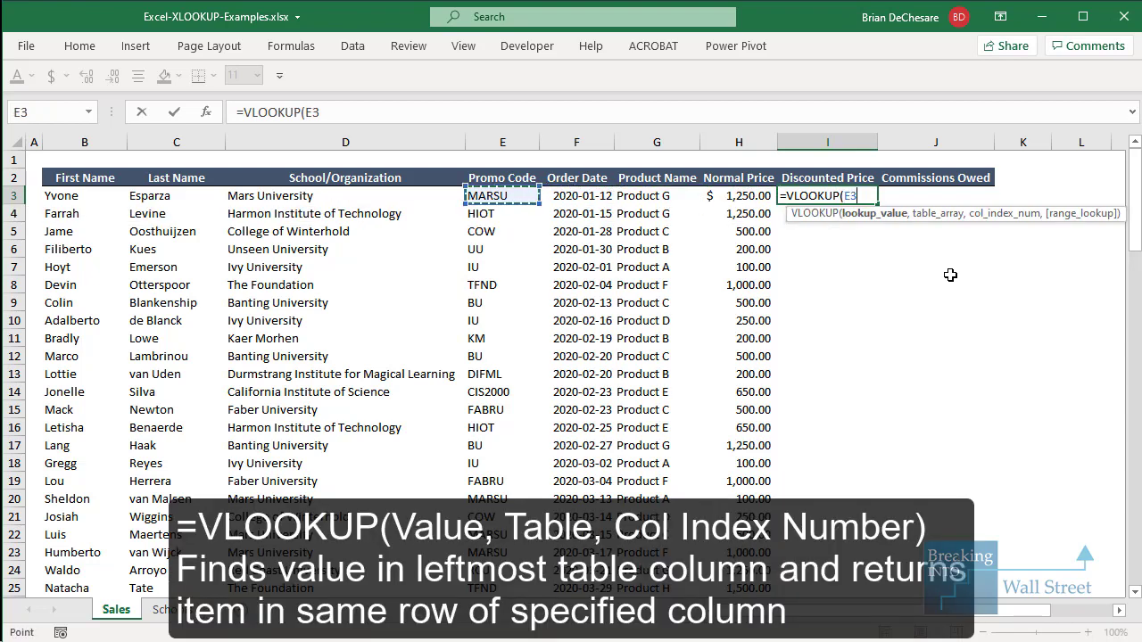
{"action": "type", "text": ","}
Complete the I3 VLOOKUP with the table range Schools!$C$3:$E$17 and column index 2.
{"action": "left_click", "coordinate": [165, 610]}
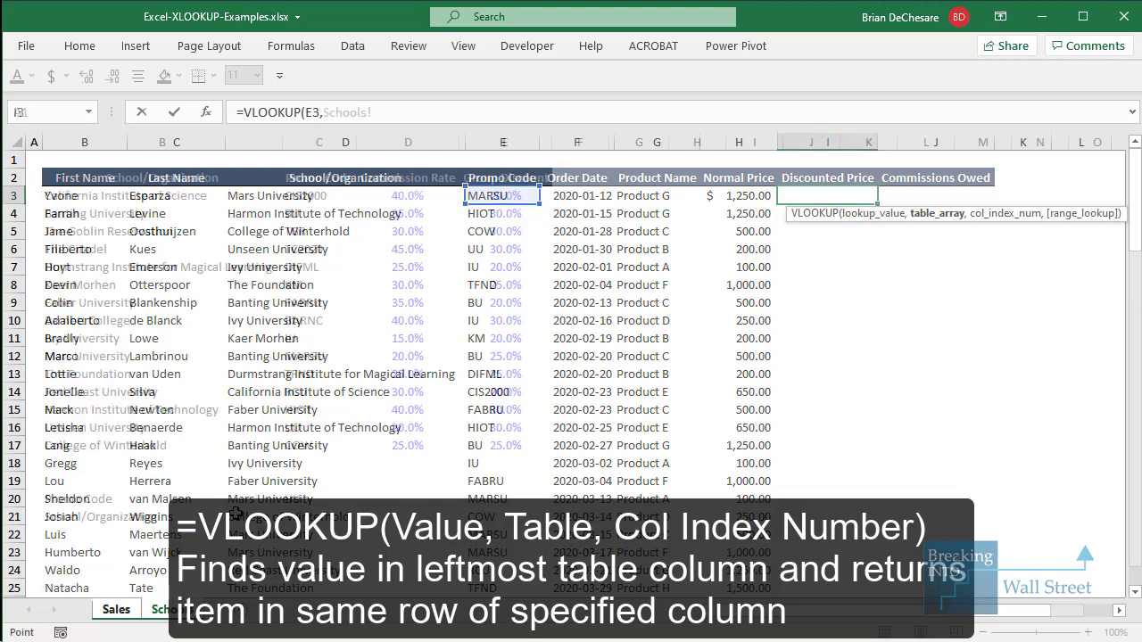
{"action": "left_click_drag", "start_coordinate": [308, 198], "coordinate": [494, 443]}
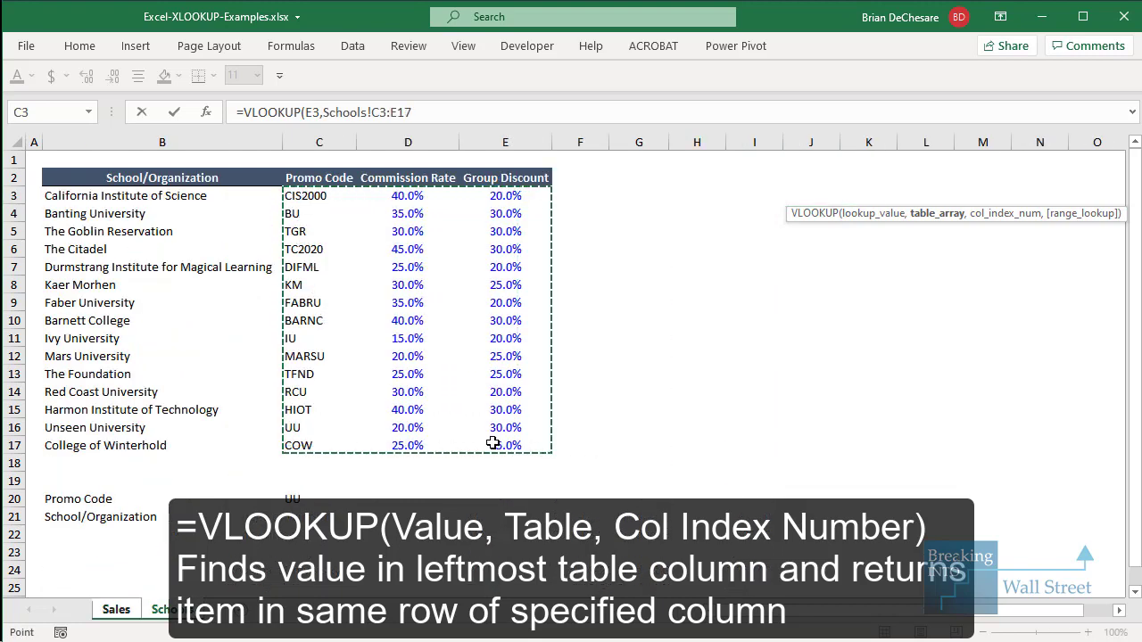
{"action": "key", "text": "F4"}
{"action": "type", "text": ","}
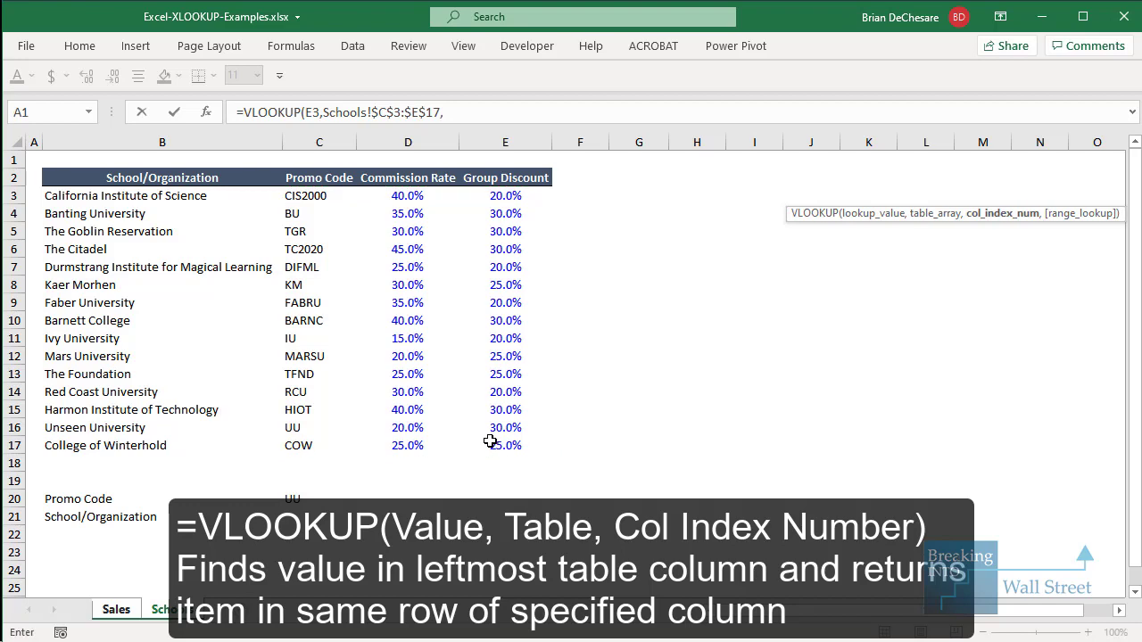
{"action": "type", "text": "2)"}
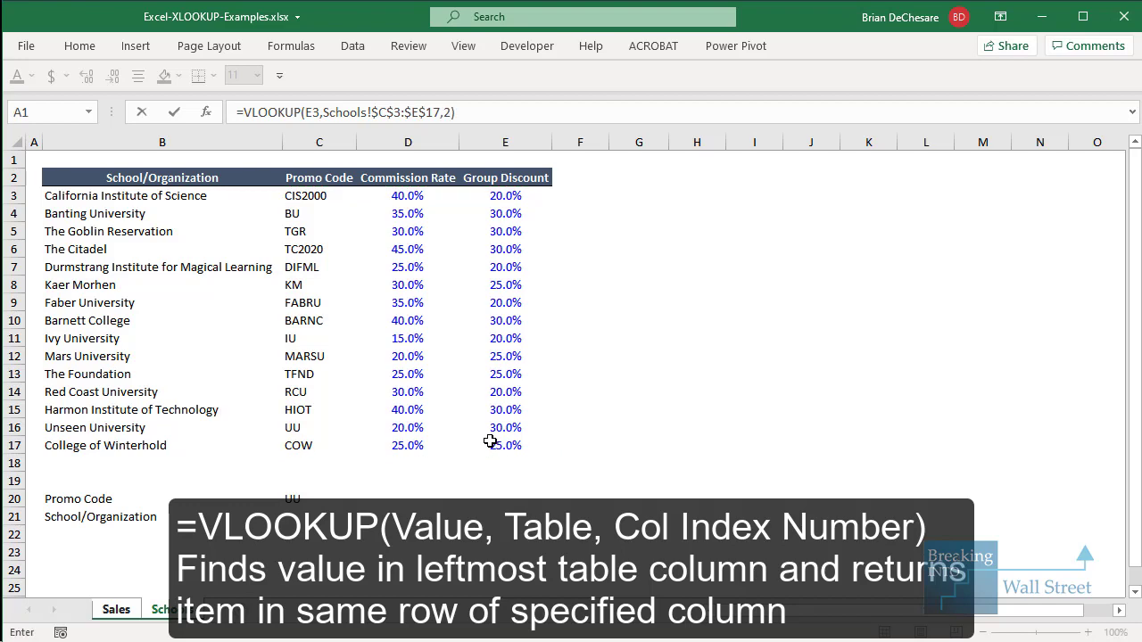
{"action": "key", "text": "ctrl+Return"}
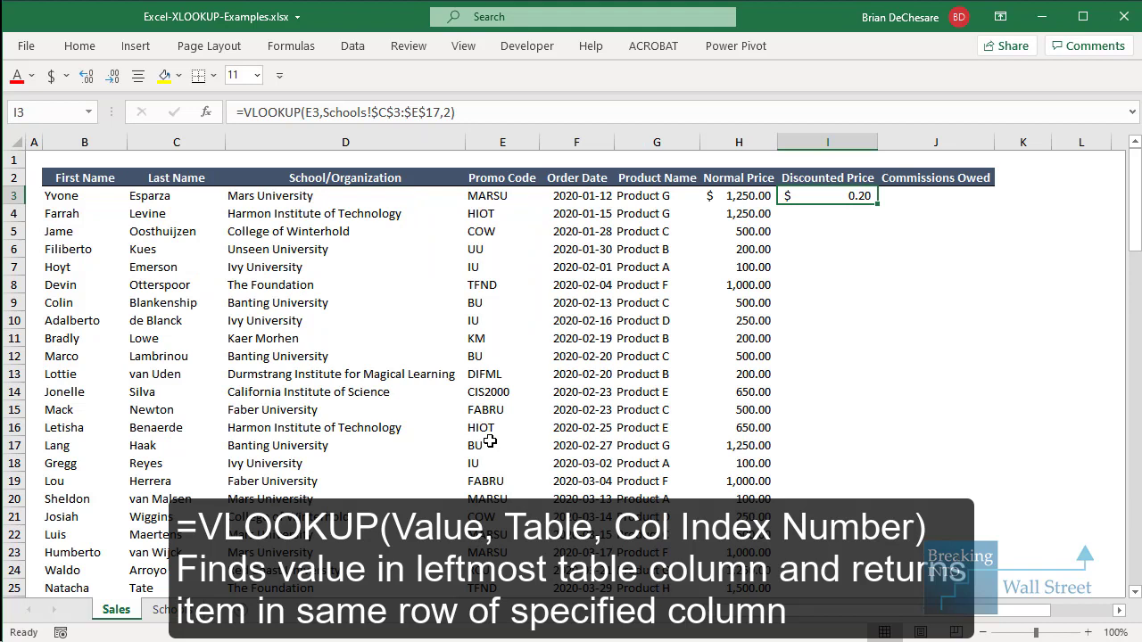
Change the column index number in the I3 VLOOKUP to 3.
{"action": "key", "text": "F2"}
{"action": "key", "text": "BackSpace"}
{"action": "key", "text": "BackSpace"}
{"action": "type", "text": "30"}
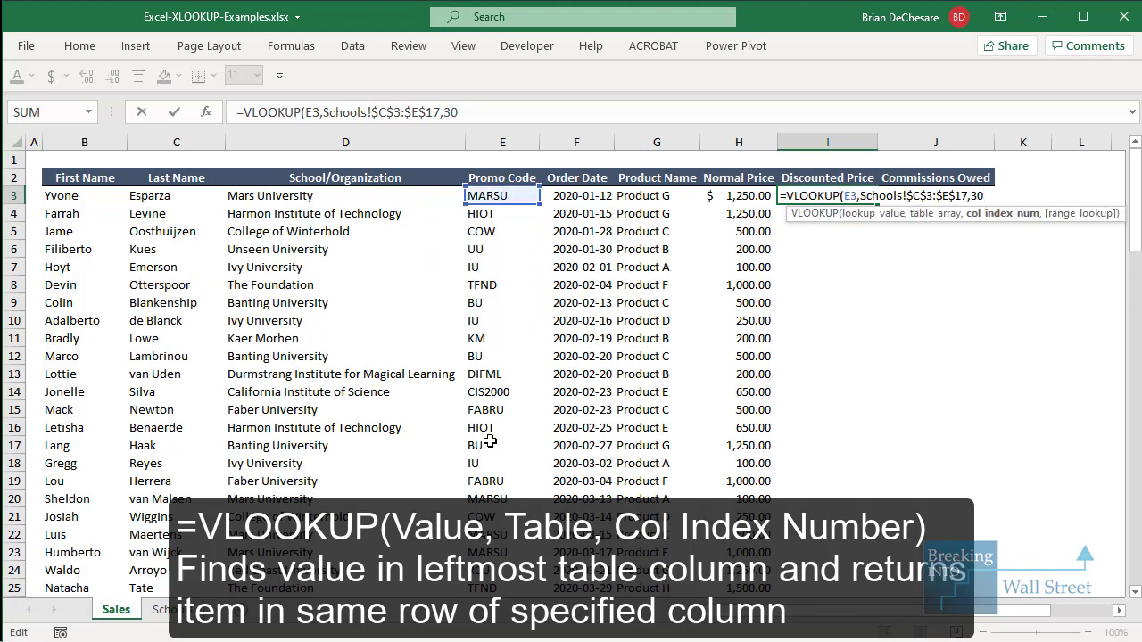
{"action": "key", "text": "BackSpace"}
{"action": "type", "text": ")"}
{"action": "key", "text": "ctrl+Return"}
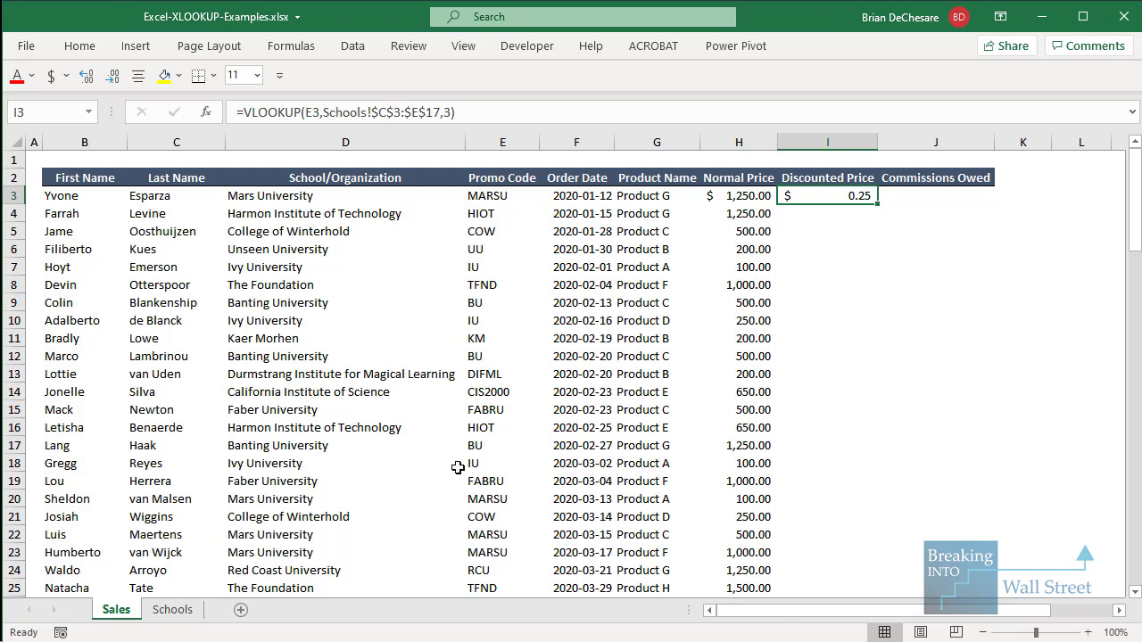
Insert a blank column before Commission Rate on the Schools sheet and return to Sales to check the I3 lookup.
{"action": "left_click", "coordinate": [178, 612]}
{"action": "left_click", "coordinate": [429, 178]}
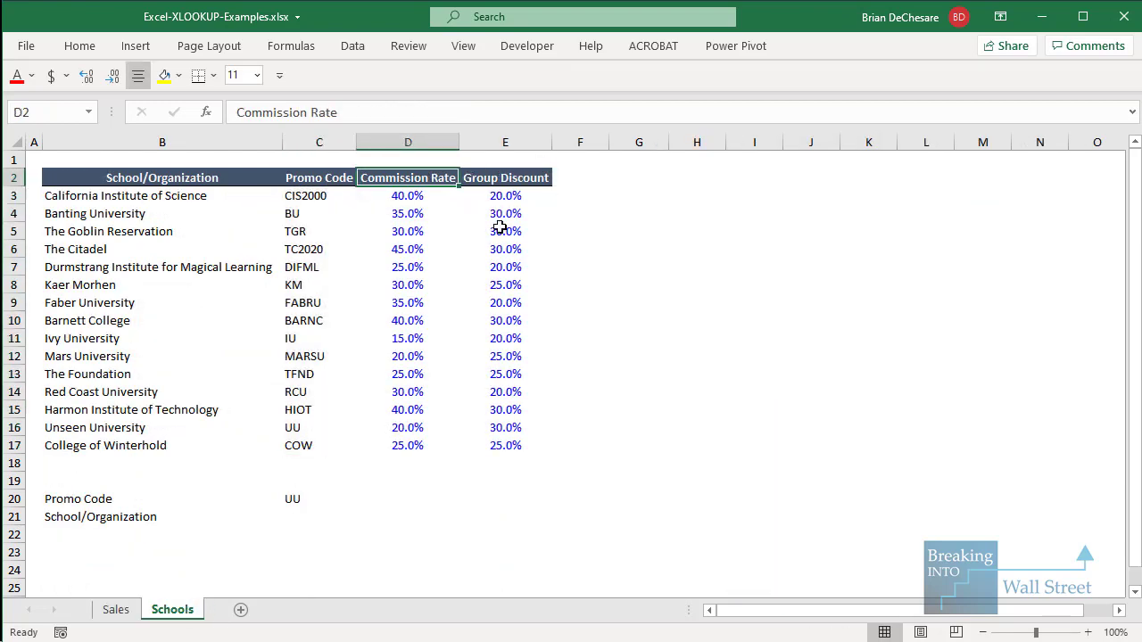
{"action": "key", "text": "ctrl+shift+Down"}
{"action": "key", "text": "ctrl+shift+Down"}
{"action": "key", "text": "alt+i"}
{"action": "key", "text": "c"}
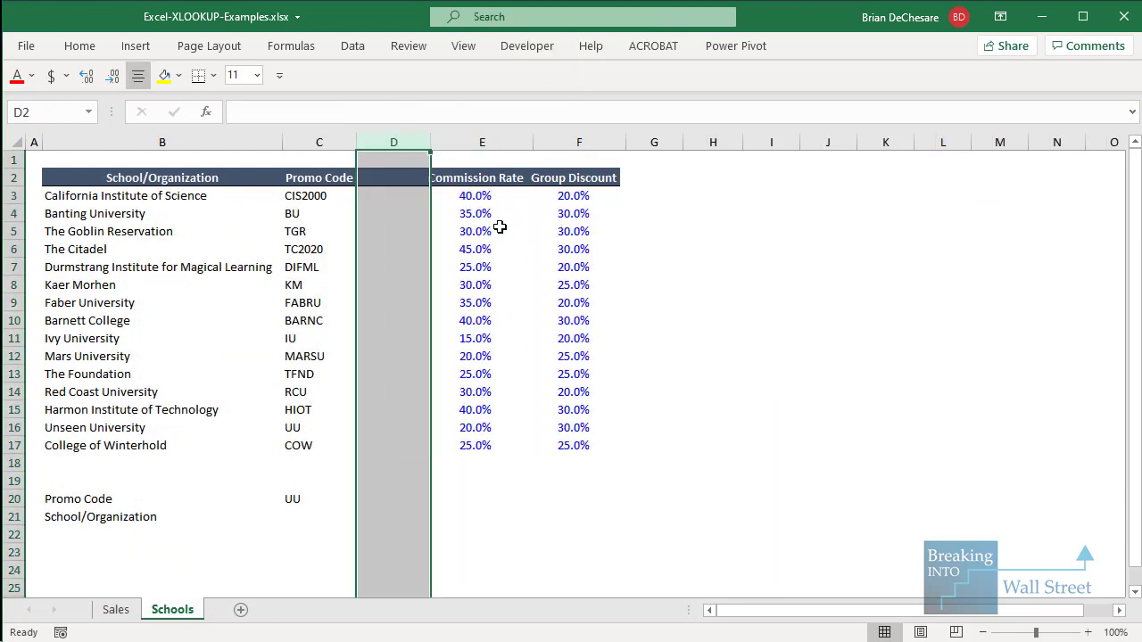
{"action": "left_click", "coordinate": [125, 610]}
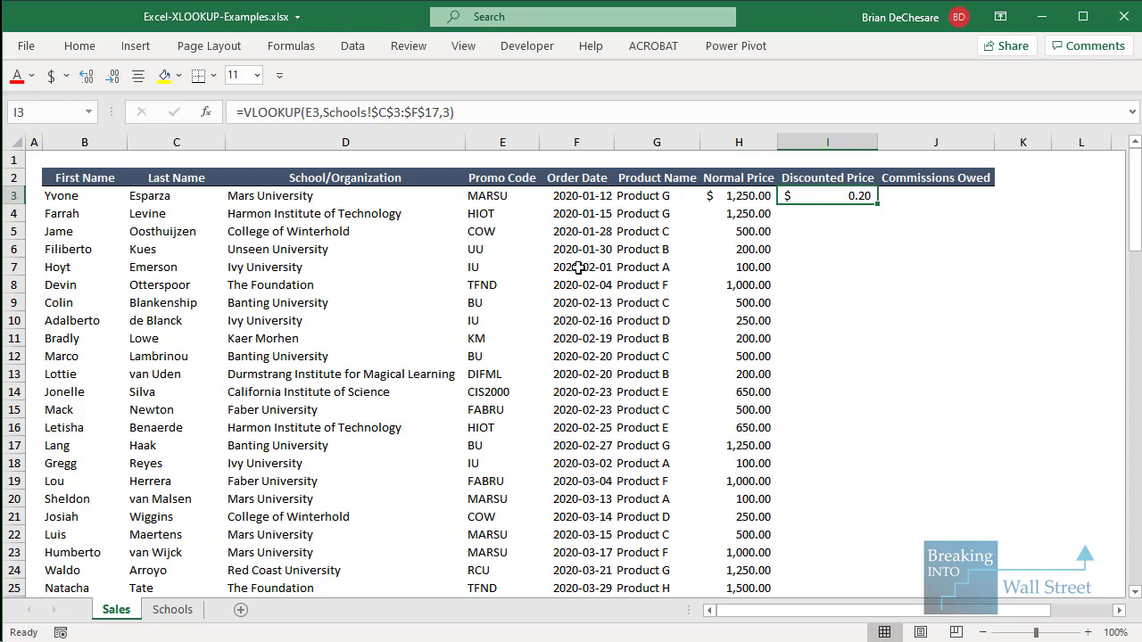
Undo the column insertion on the Schools sheet and clear the VLOOKUP from I3 on the Sales sheet.
{"action": "left_click", "coordinate": [175, 610]}
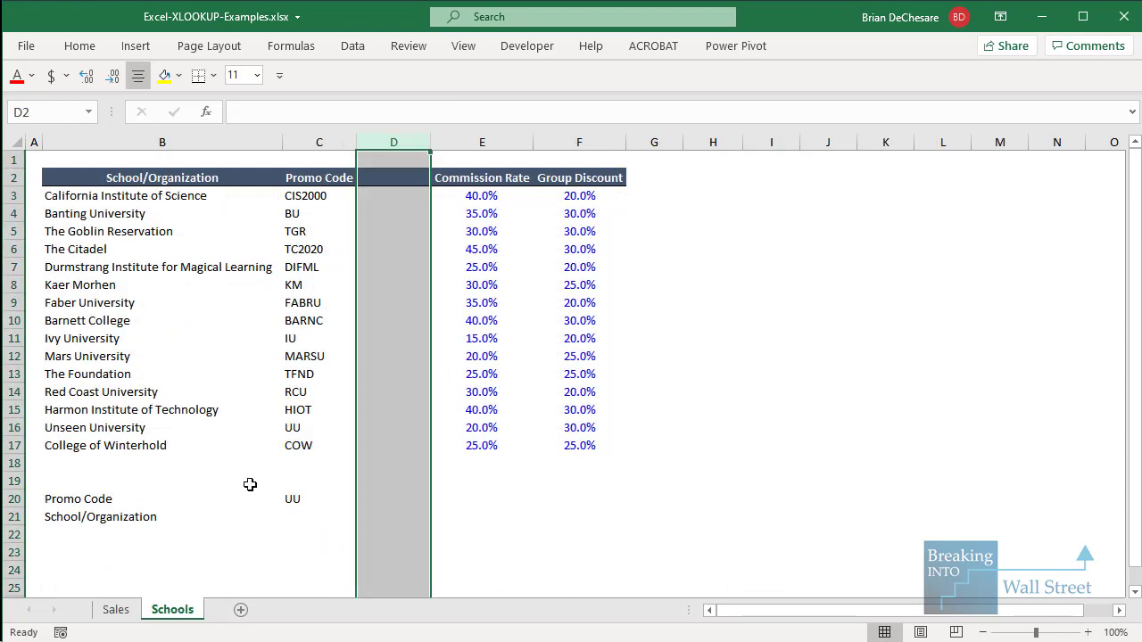
{"action": "left_click", "coordinate": [115, 610]}
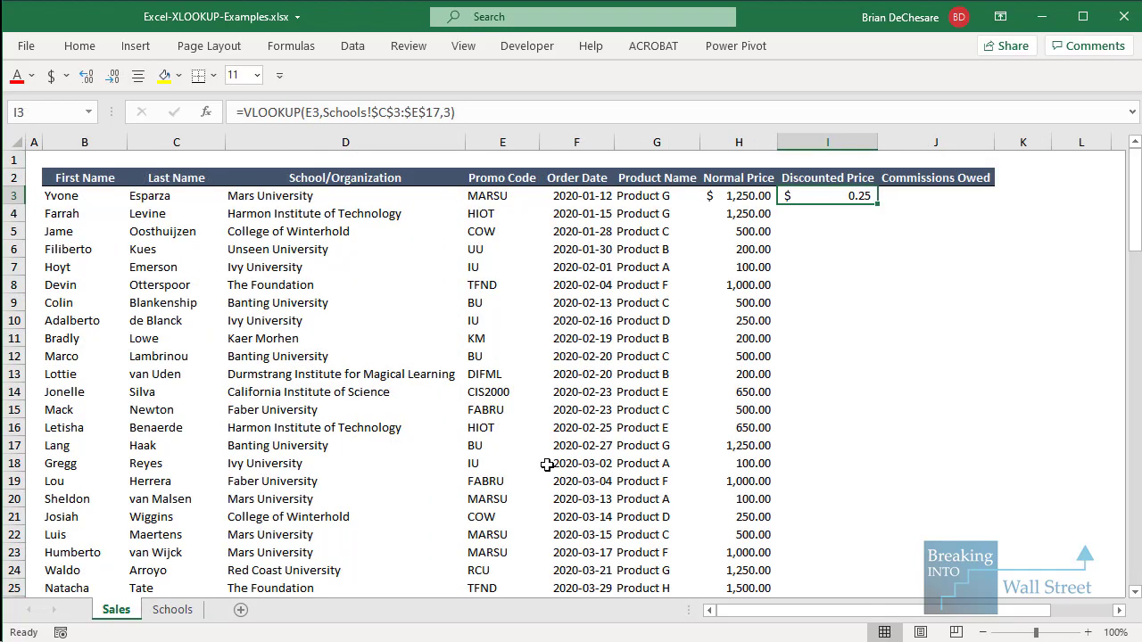
{"action": "key", "text": "Delete"}
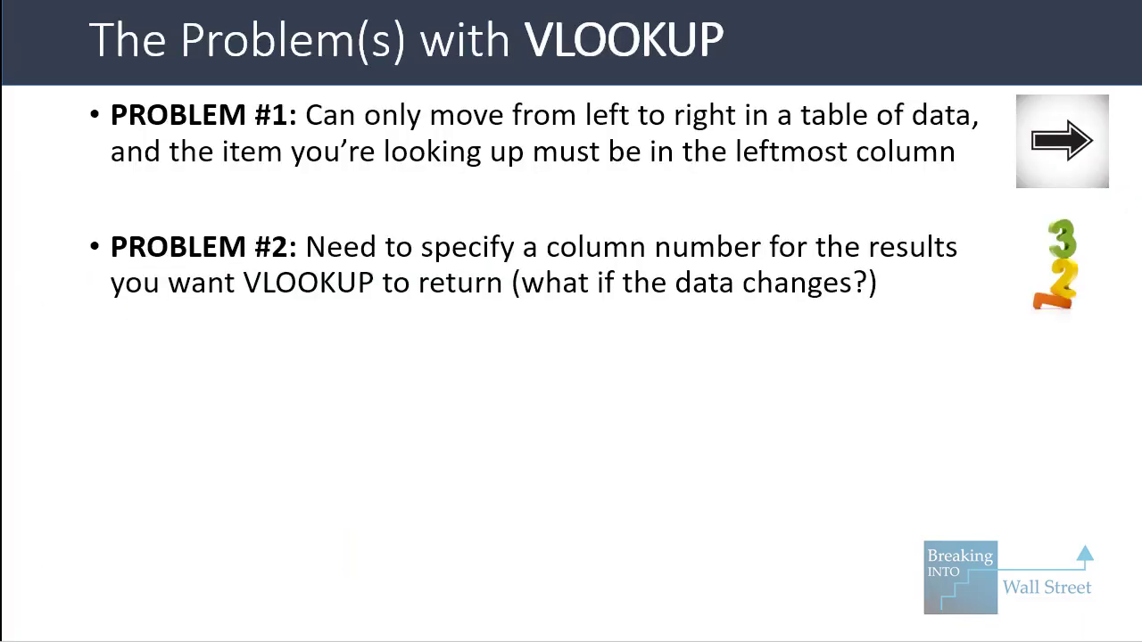
{"action": "key", "text": "Right"}
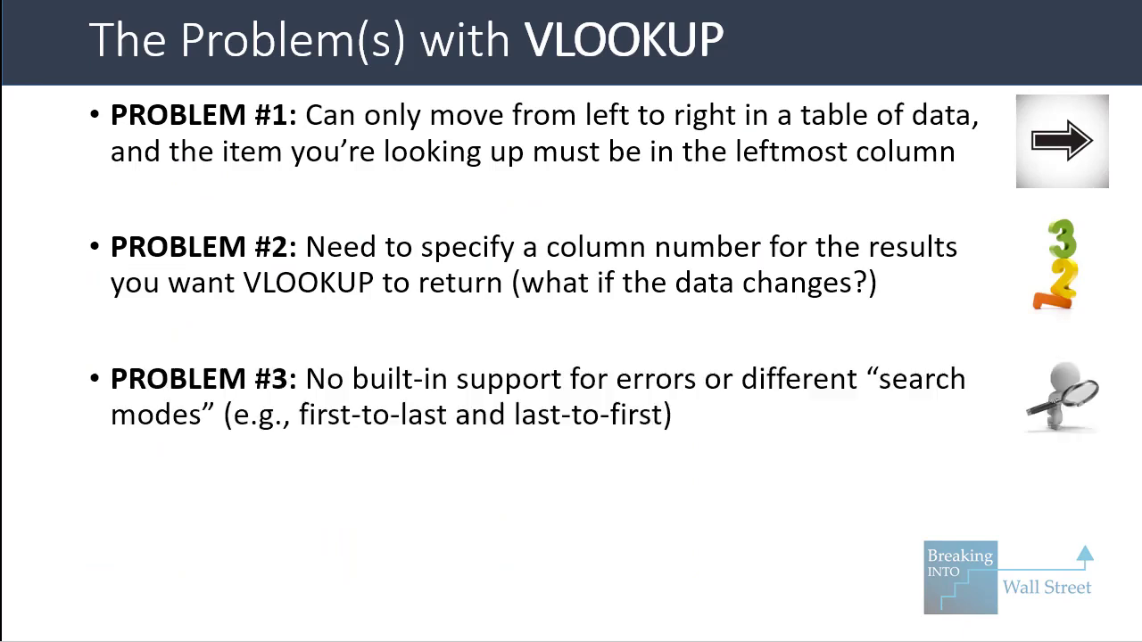
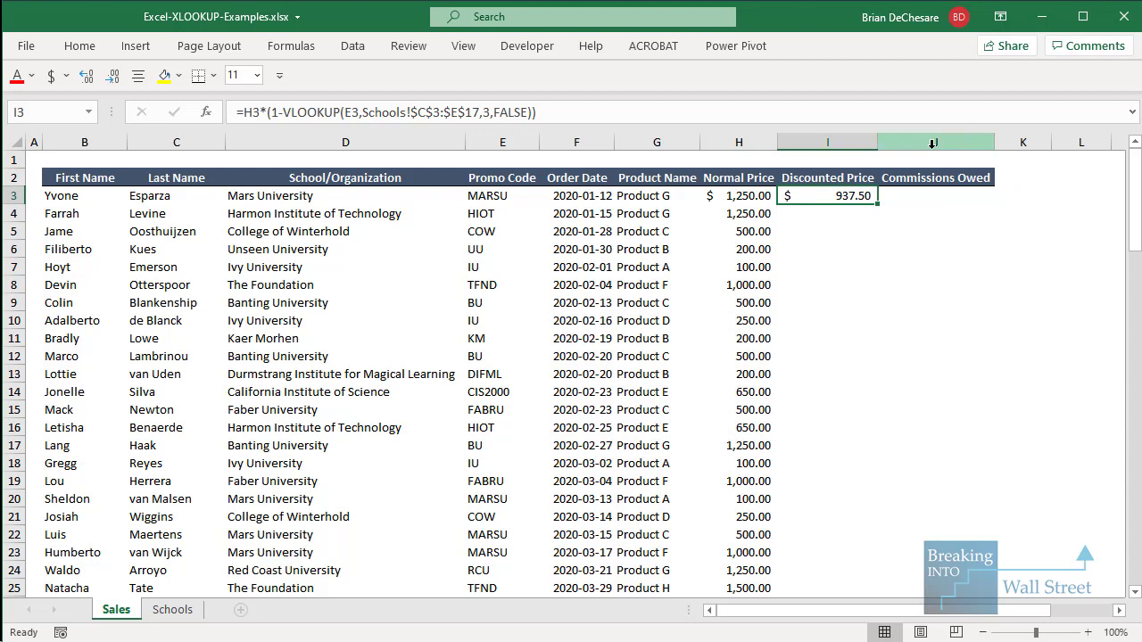
Paste the I3 formula down the Discounted Price column through row 101 and check the first filled rows.
{"action": "key", "text": "ctrl+c"}
{"action": "key", "text": "Left"}
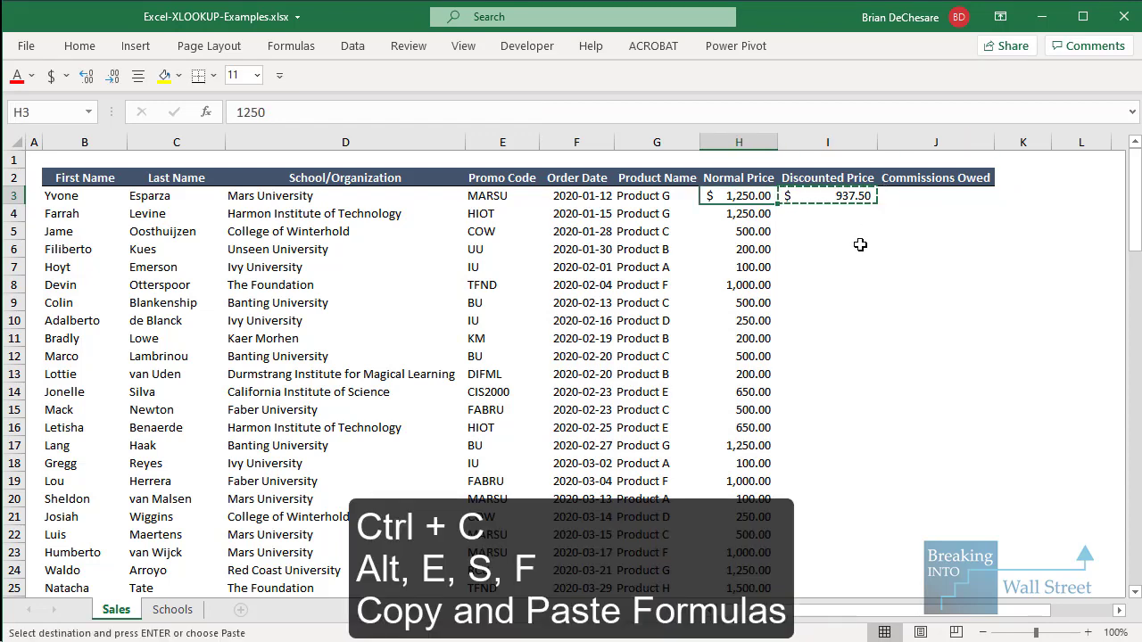
{"action": "key", "text": "ctrl+Down"}
{"action": "key", "text": "Up"}
{"action": "key", "text": "Right"}
{"action": "key", "text": "ctrl+shift+Up"}
{"action": "key", "text": "shift+Down"}
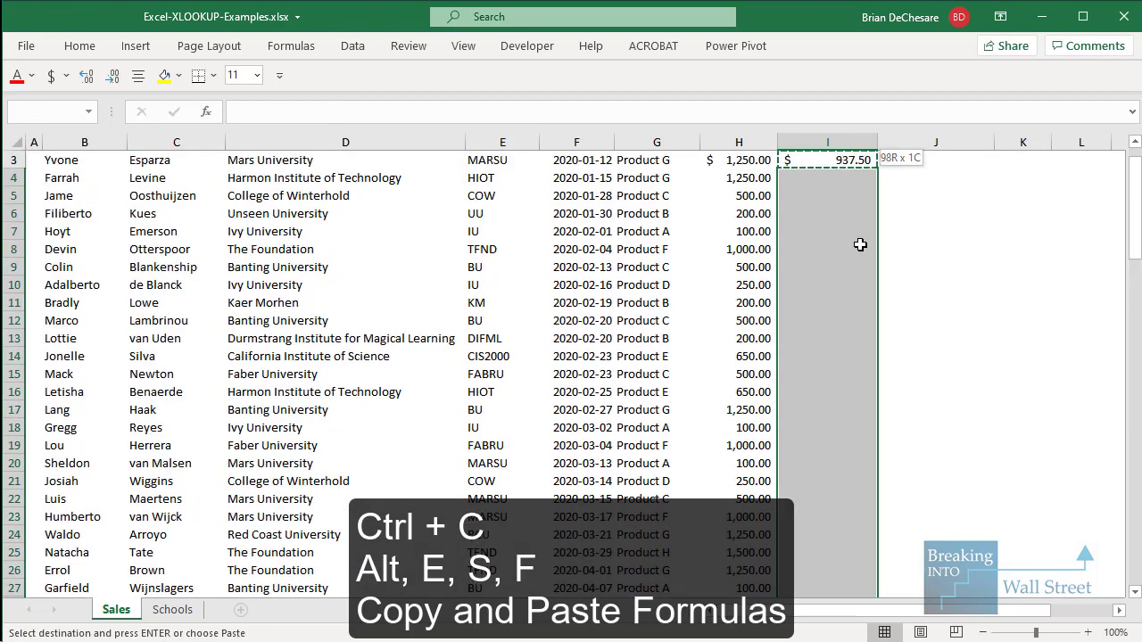
{"action": "key", "text": "alt+e"}
{"action": "key", "text": "s"}
{"action": "key", "text": "f"}
{"action": "key", "text": "Return"}
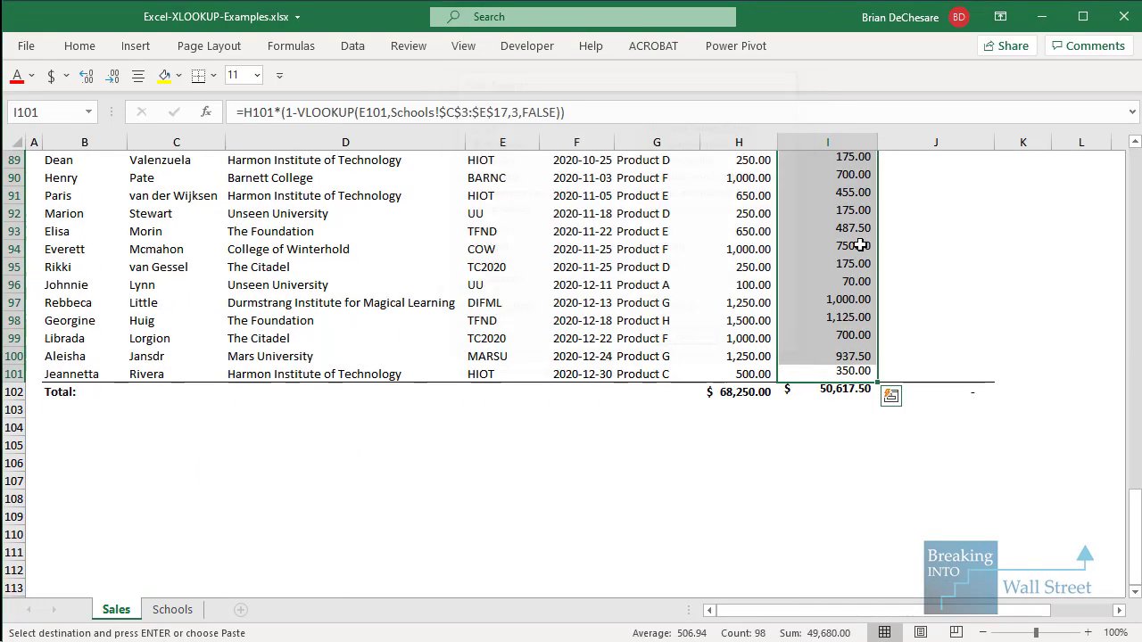
{"action": "key", "text": "Escape"}
{"action": "scroll", "coordinate": [777, 229], "scroll_direction": "up", "scroll_amount": 20}
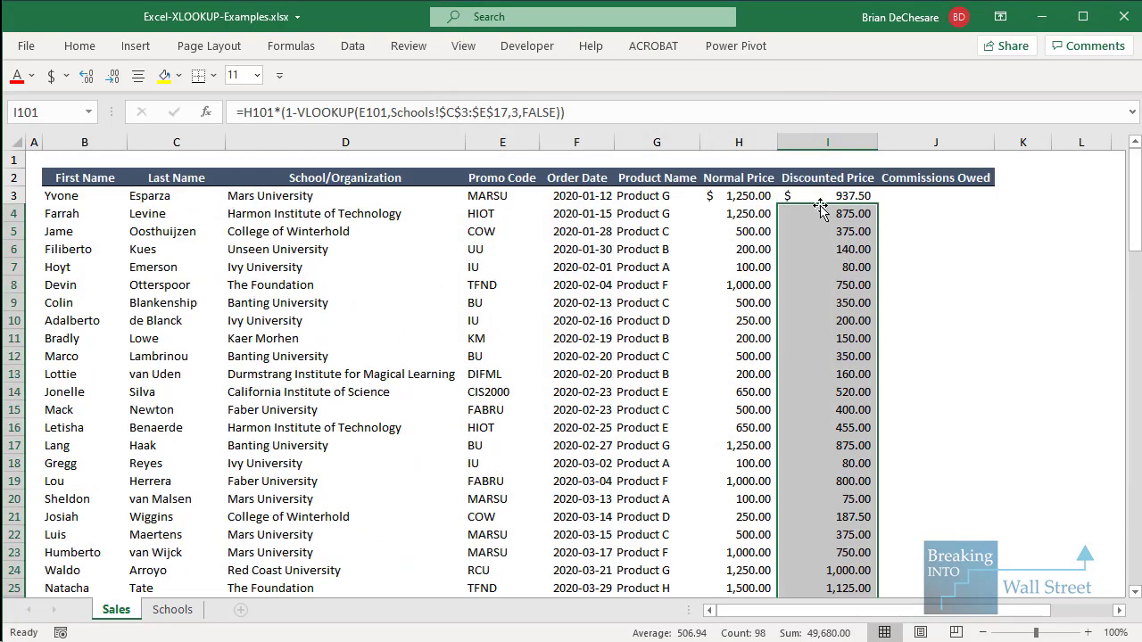
{"action": "left_click", "coordinate": [821, 210]}
{"action": "left_click", "coordinate": [822, 247]}
Replace the column index 3 in the I3 formula with COLUMNS(Schools!$C$3:$E$17).
{"action": "left_click", "coordinate": [842, 198]}
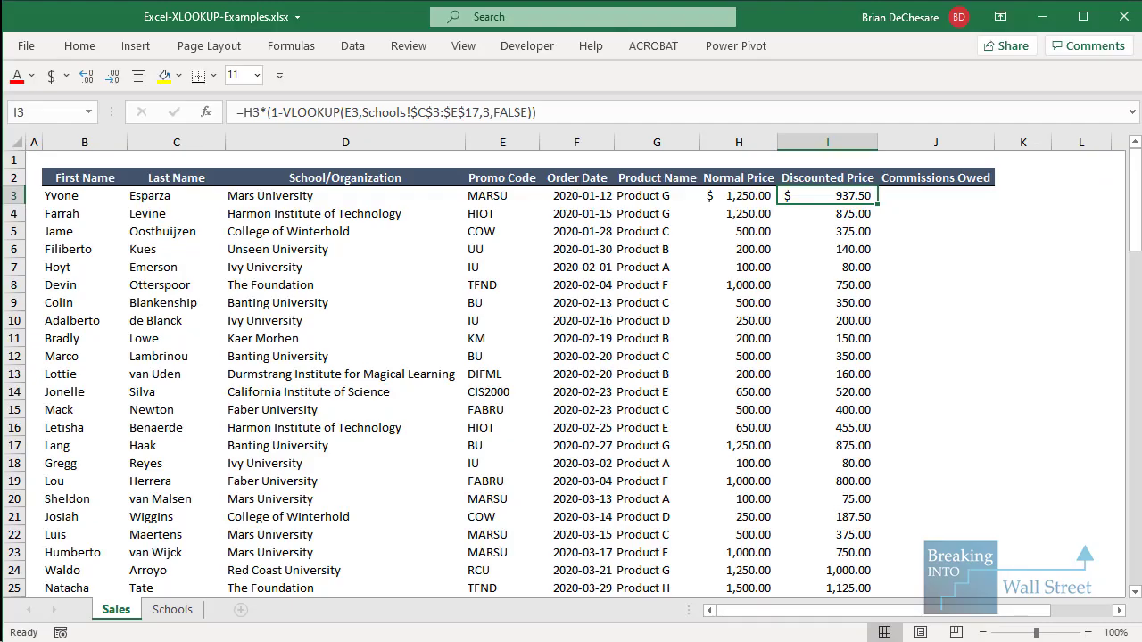
{"action": "key", "text": "F2"}
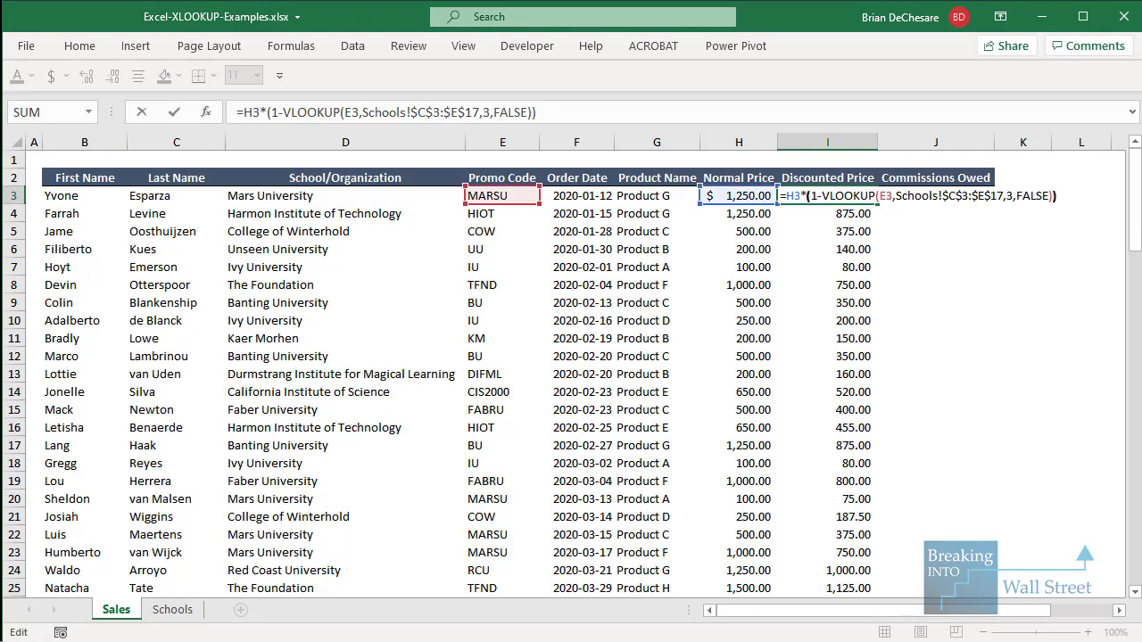
{"action": "left_click", "coordinate": [1013, 195]}
{"action": "key", "text": "BackSpace"}
{"action": "type", "text": "COLUMNS("}
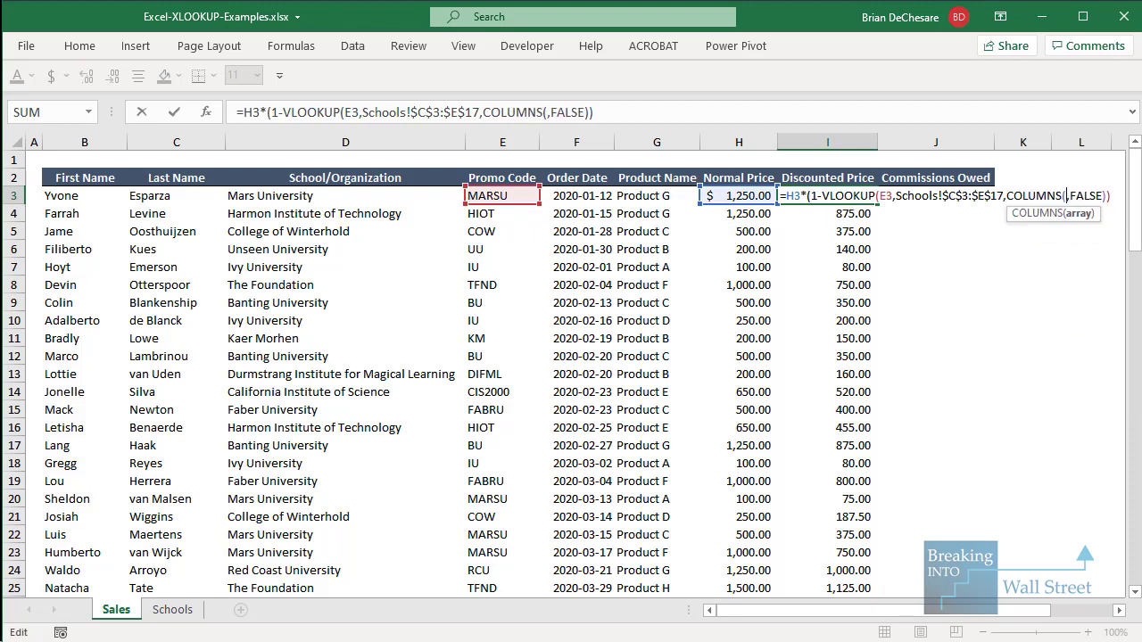
{"action": "left_click", "coordinate": [172, 609]}
{"action": "left_click_drag", "start_coordinate": [321, 197], "coordinate": [473, 438]}
{"action": "key", "text": "F4"}
{"action": "type", "text": ")"}
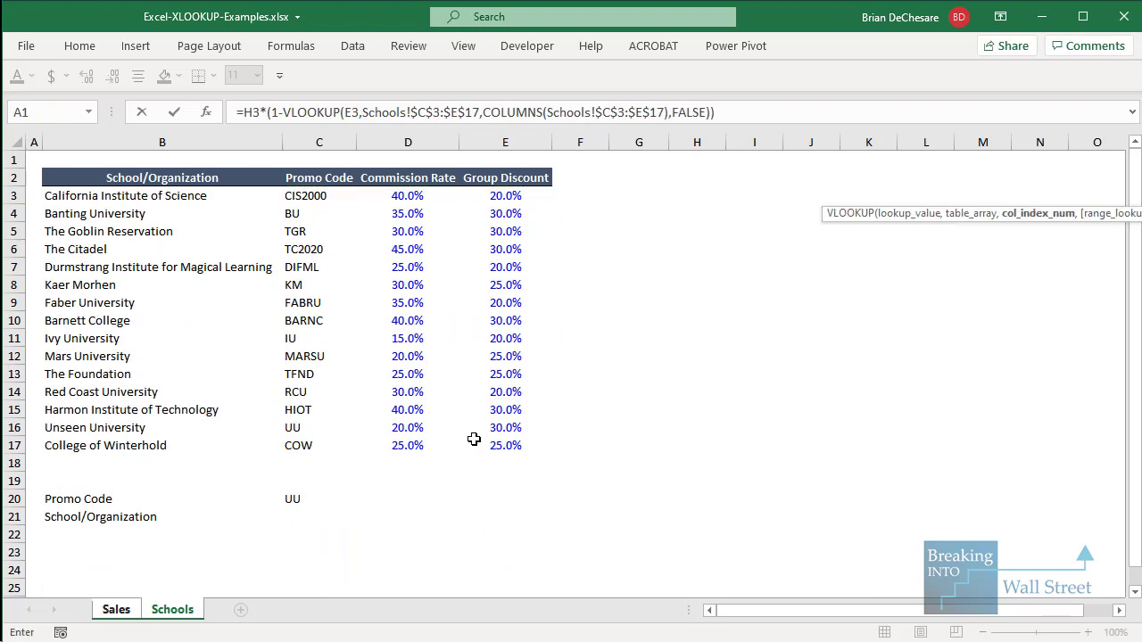
{"action": "key", "text": "ctrl+Return"}
Copy the I3 formula and paste it as formulas down the Discounted Price column through row 101.
{"action": "key", "text": "ctrl+c"}
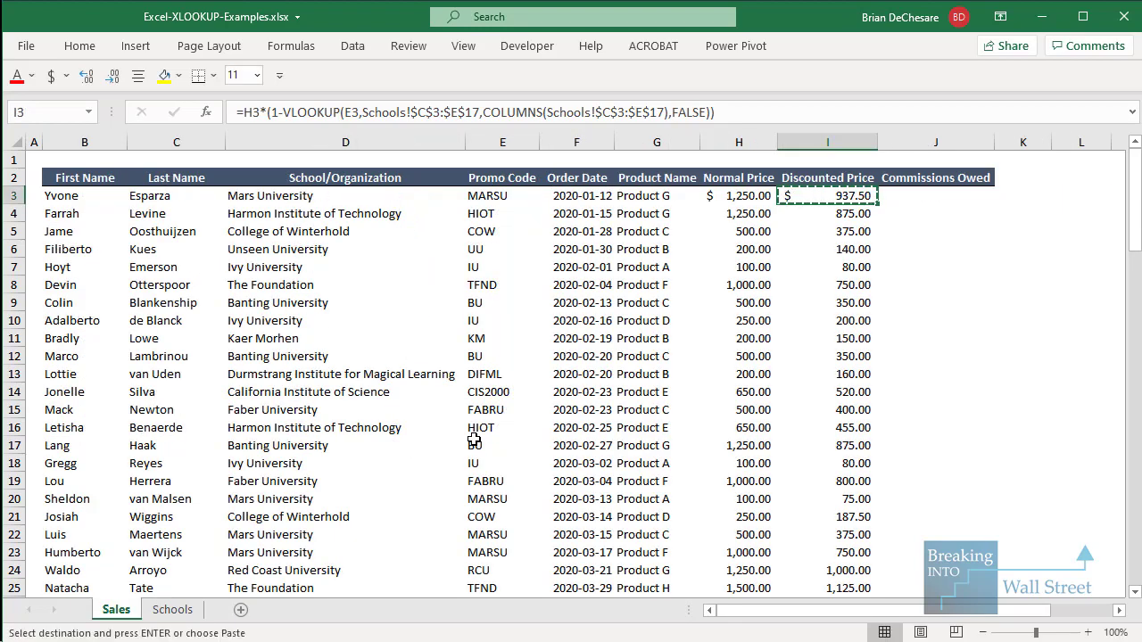
{"action": "key", "text": "ctrl+shift+Down"}
{"action": "key", "text": "shift+Up"}
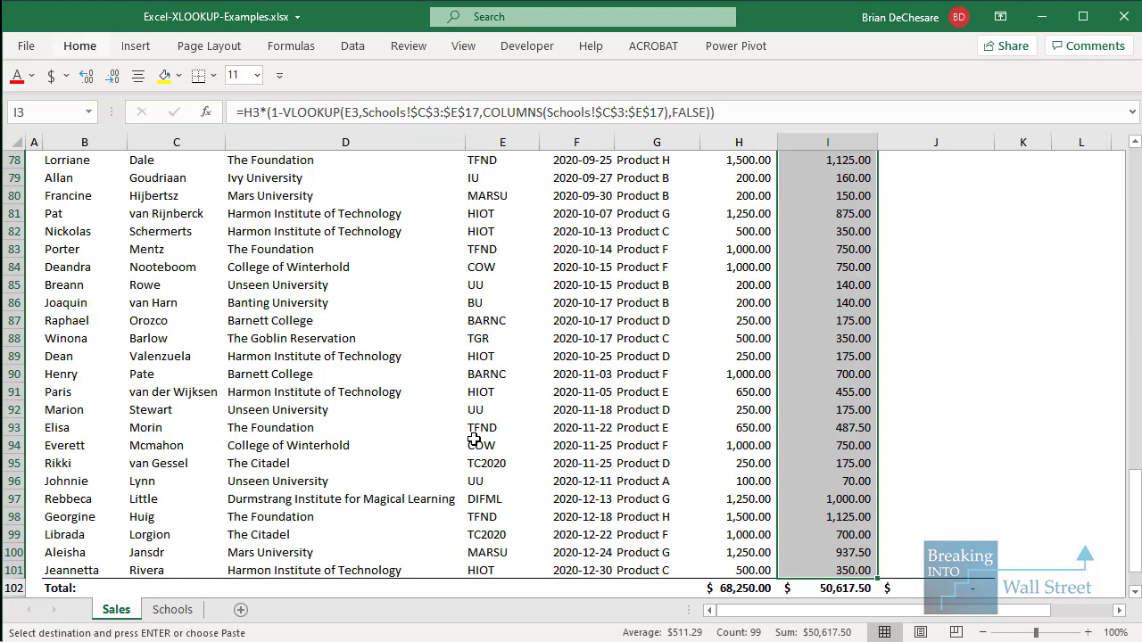
{"action": "key", "text": "ctrl+alt+v"}
{"action": "key", "text": "f"}
{"action": "key", "text": "Return"}
Check the first Discounted Price formulas, view the Schools sheet's lookup table, and return to the Sales sheet.
{"action": "key", "text": "Down"}
{"action": "key", "text": "Down"}
{"action": "key", "text": "Down"}
{"action": "key", "text": "Up"}
{"action": "key", "text": "Up"}
{"action": "key", "text": "Up"}
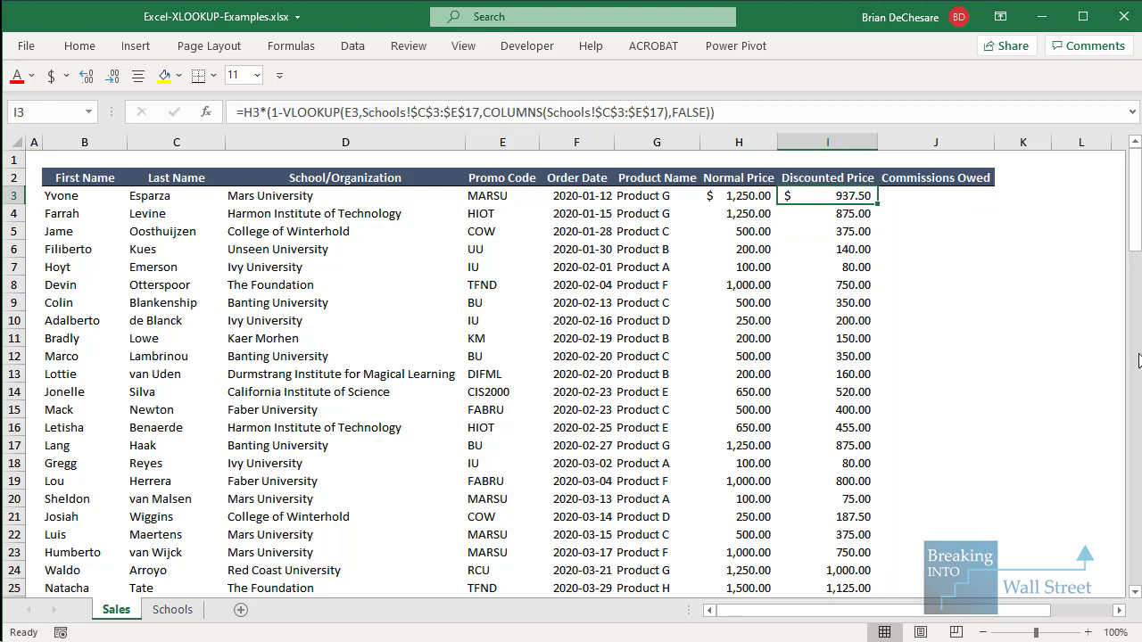
{"action": "left_click", "coordinate": [174, 611]}
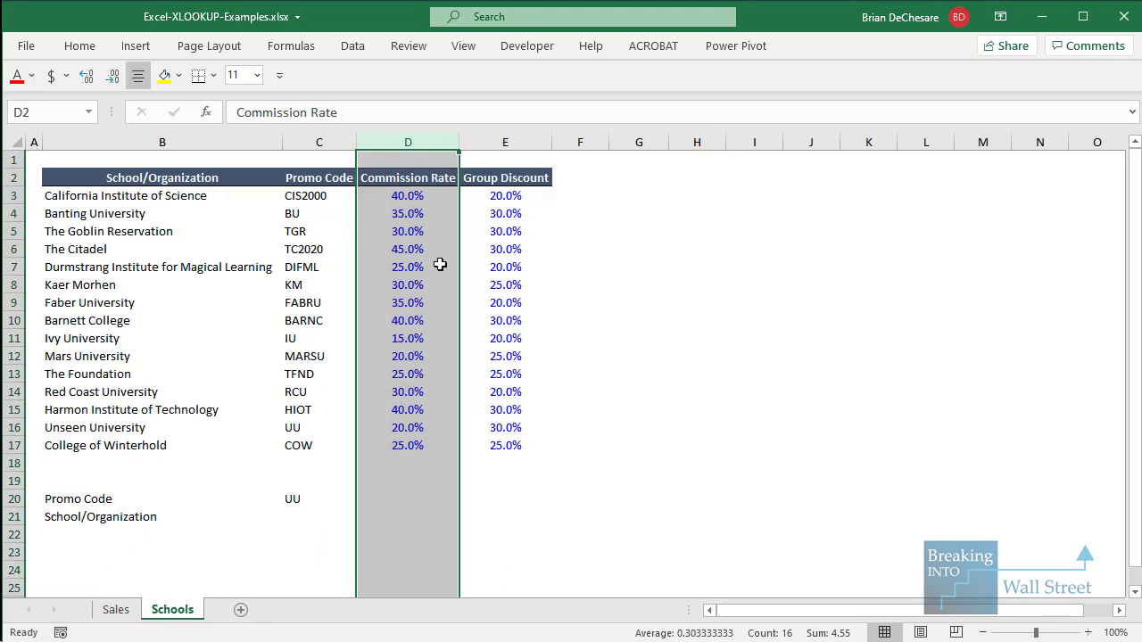
{"action": "left_click", "coordinate": [114, 610]}
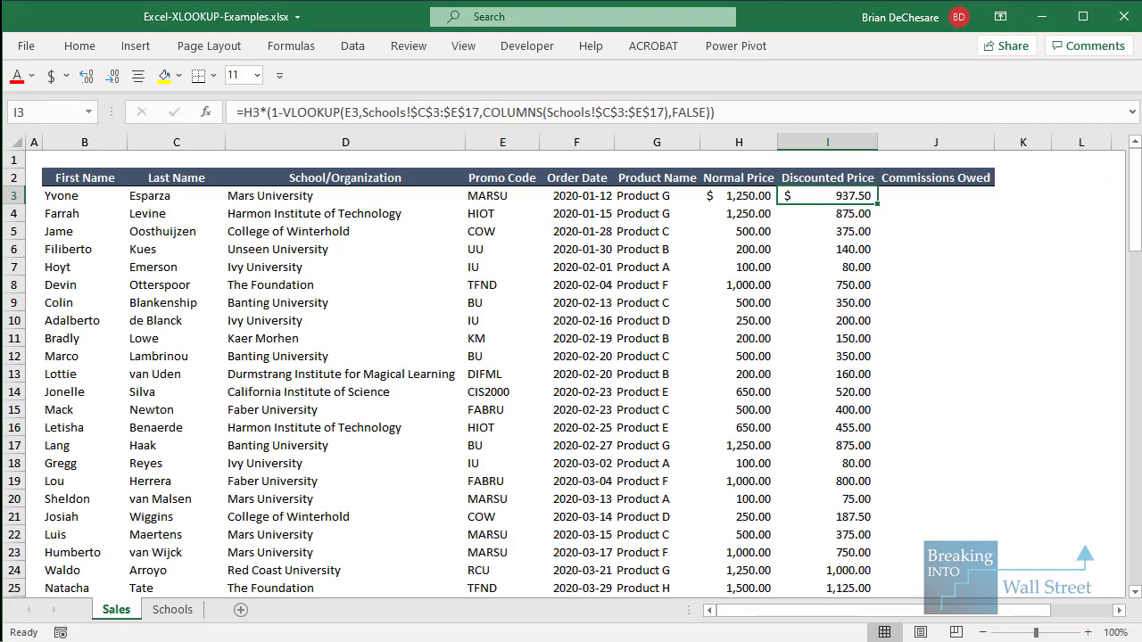
Replace the VLOOKUP part of the I3 discounted price formula with an XLOOKUP that takes promo code E3 as its lookup value.
{"action": "key", "text": "F2"}
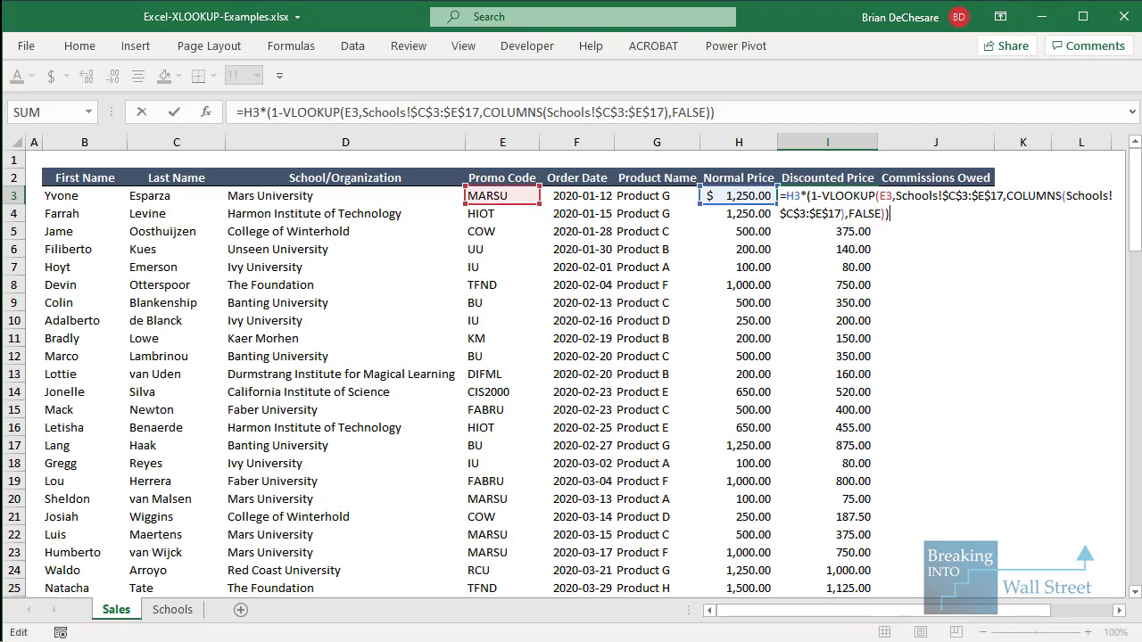
{"action": "key", "text": "shift+Left"}
{"action": "key", "text": "shift+Left"}
{"action": "key", "text": "shift+Left"}
{"action": "key", "text": "shift+Left"}
{"action": "key", "text": "shift+Left"}
{"action": "key", "text": "shift+Left"}
{"action": "key", "text": "shift+Left"}
{"action": "key", "text": "shift+Left"}
{"action": "key", "text": "shift+Left"}
{"action": "key", "text": "shift+Left"}
{"action": "key", "text": "shift+Left"}
{"action": "key", "text": "shift+Left"}
{"action": "key", "text": "shift+Left"}
{"action": "key", "text": "shift+Left"}
{"action": "key", "text": "shift+Left"}
{"action": "key", "text": "shift+Left"}
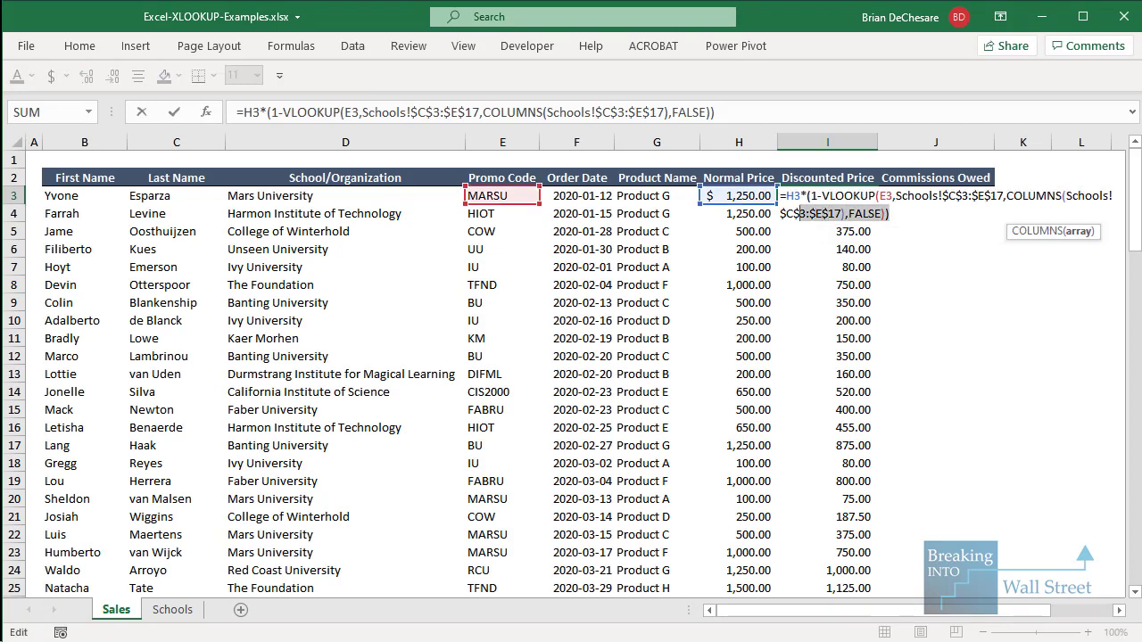
{"action": "key", "text": "shift+Left"}
{"action": "key", "text": "shift+Left"}
{"action": "key", "text": "shift+Left"}
{"action": "key", "text": "shift+Left"}
{"action": "key", "text": "shift+Left"}
{"action": "key", "text": "shift+Left"}
{"action": "key", "text": "shift+Left"}
{"action": "key", "text": "shift+Left"}
{"action": "key", "text": "shift+Left"}
{"action": "key", "text": "shift+Left"}
{"action": "key", "text": "shift+Left"}
{"action": "key", "text": "shift+Left"}
{"action": "key", "text": "shift+Left"}
{"action": "key", "text": "shift+Left"}
{"action": "key", "text": "shift+Left"}
{"action": "key", "text": "shift+Left"}
{"action": "key", "text": "shift+Left"}
{"action": "key", "text": "shift+Left"}
{"action": "key", "text": "shift+Left"}
{"action": "key", "text": "shift+Left"}
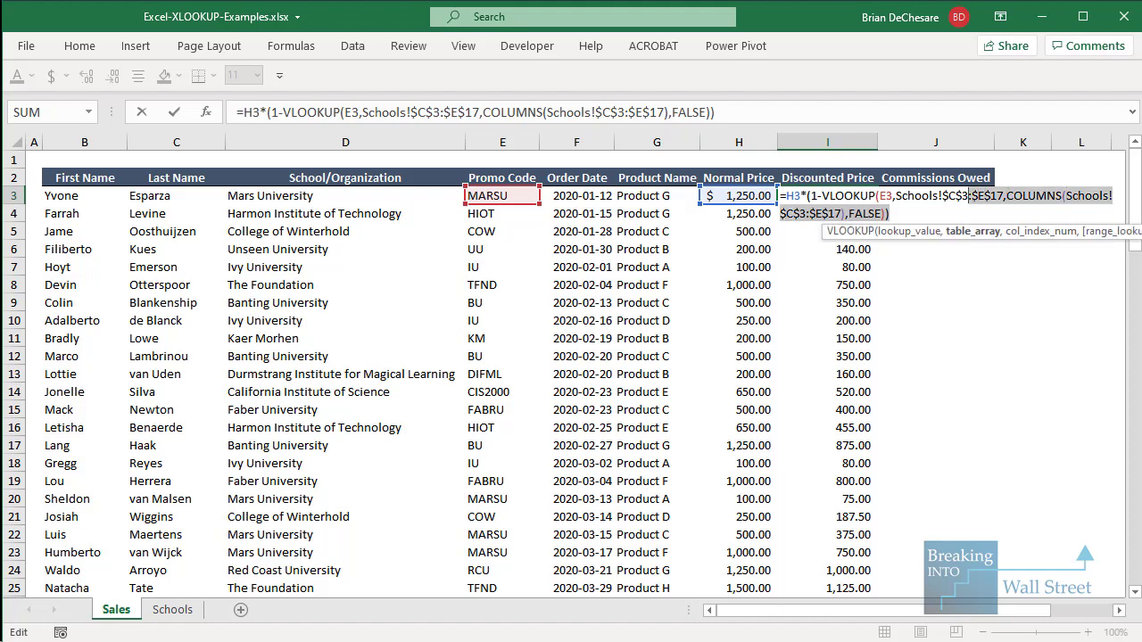
{"action": "key", "text": "shift+Left"}
{"action": "key", "text": "shift+Left"}
{"action": "key", "text": "shift+Left"}
{"action": "key", "text": "shift+Left"}
{"action": "key", "text": "shift+Left"}
{"action": "key", "text": "shift+Left"}
{"action": "key", "text": "shift+Left"}
{"action": "key", "text": "shift+Left"}
{"action": "key", "text": "shift+Left"}
{"action": "key", "text": "shift+Left"}
{"action": "key", "text": "shift+Left"}
{"action": "type", "text": "X"}
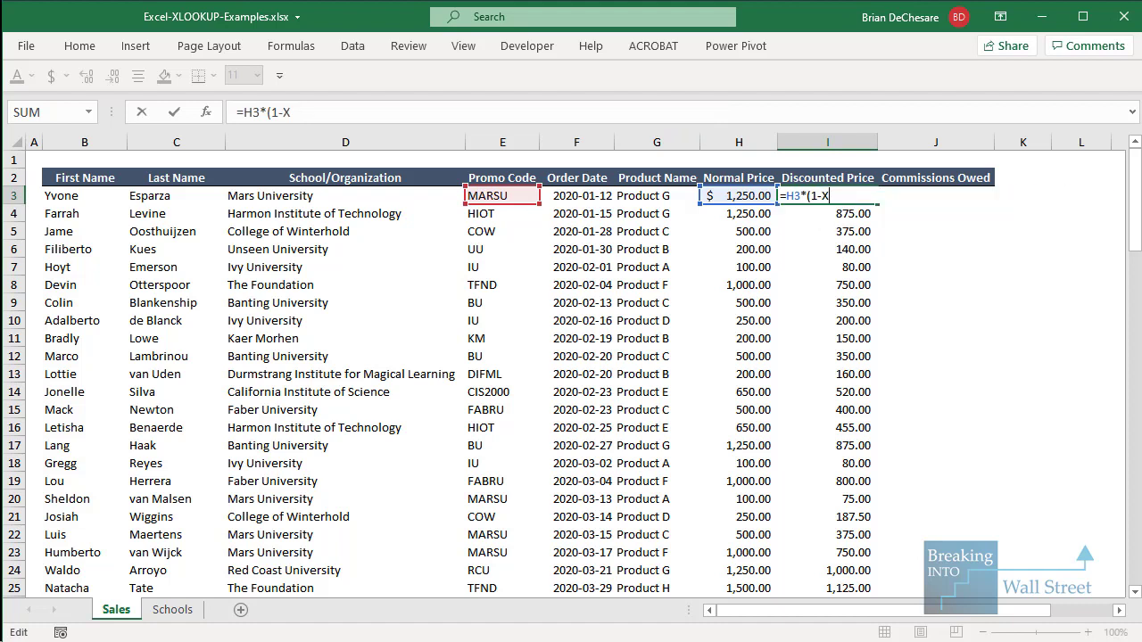
{"action": "type", "text": "LOOKUP("}
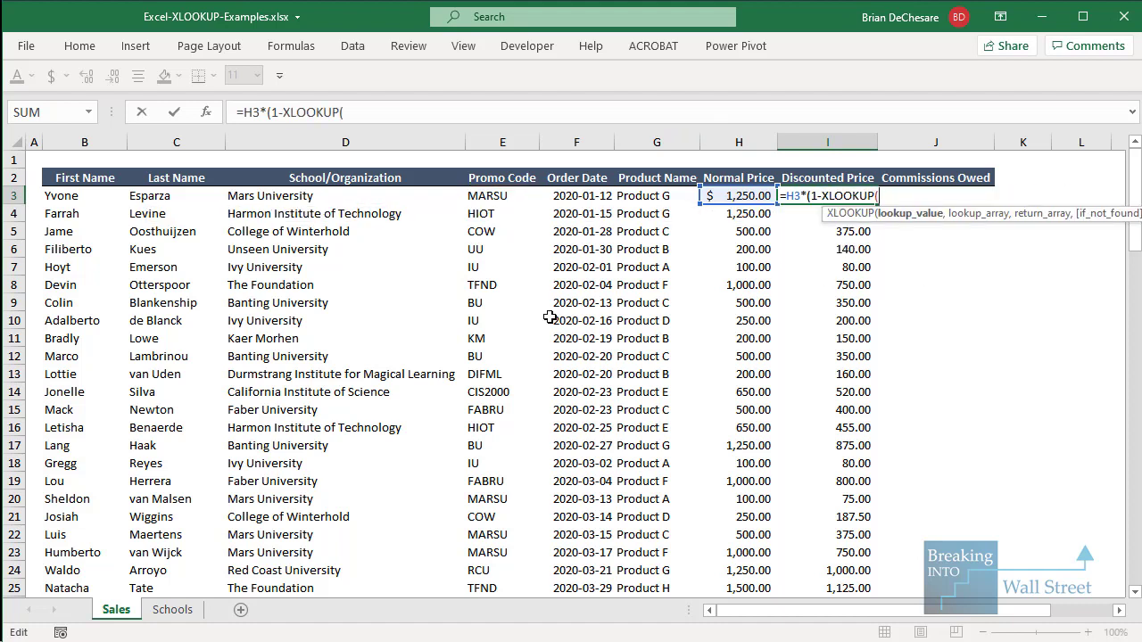
{"action": "left_click", "coordinate": [498, 190]}
{"action": "type", "text": ","}
Give the I3 XLOOKUP the lookup array Schools!$C$3:$C$17 and the return array Schools!$E$3:$E$17.
{"action": "left_click", "coordinate": [169, 591]}
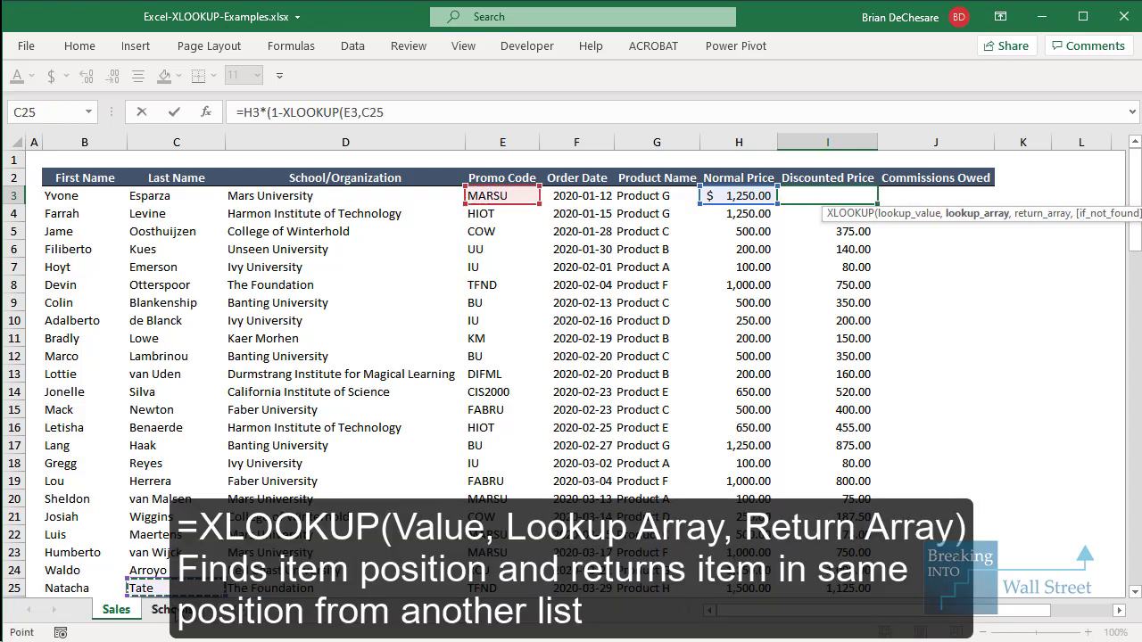
{"action": "left_click", "coordinate": [165, 610]}
{"action": "left_click_drag", "start_coordinate": [319, 196], "coordinate": [456, 204]}
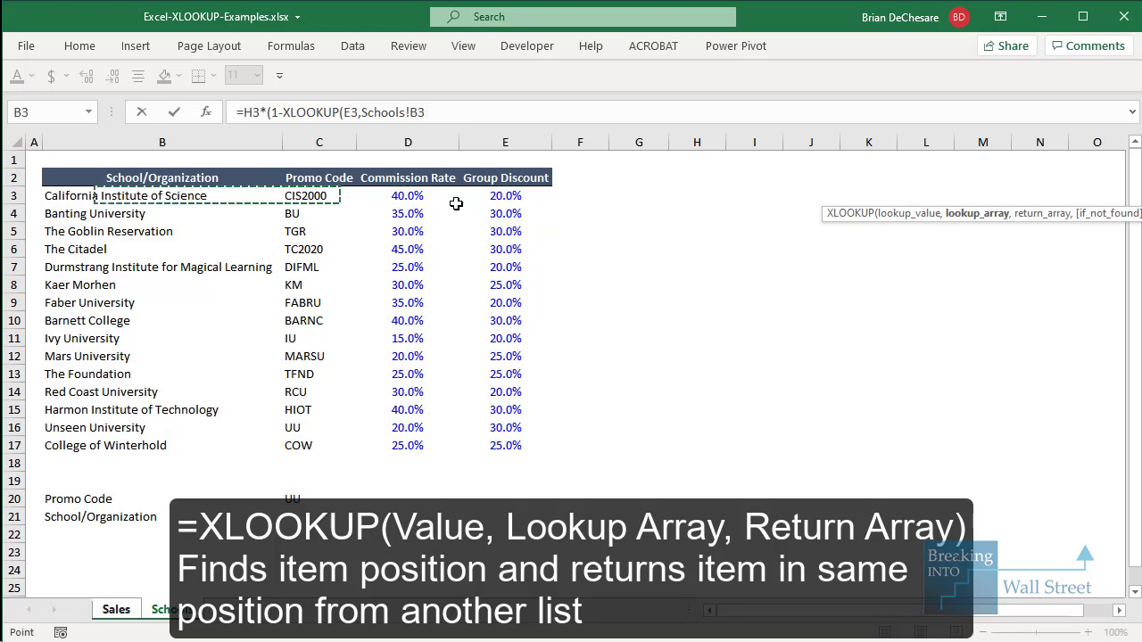
{"action": "key", "text": "Right"}
{"action": "key", "text": "ctrl+shift+Down"}
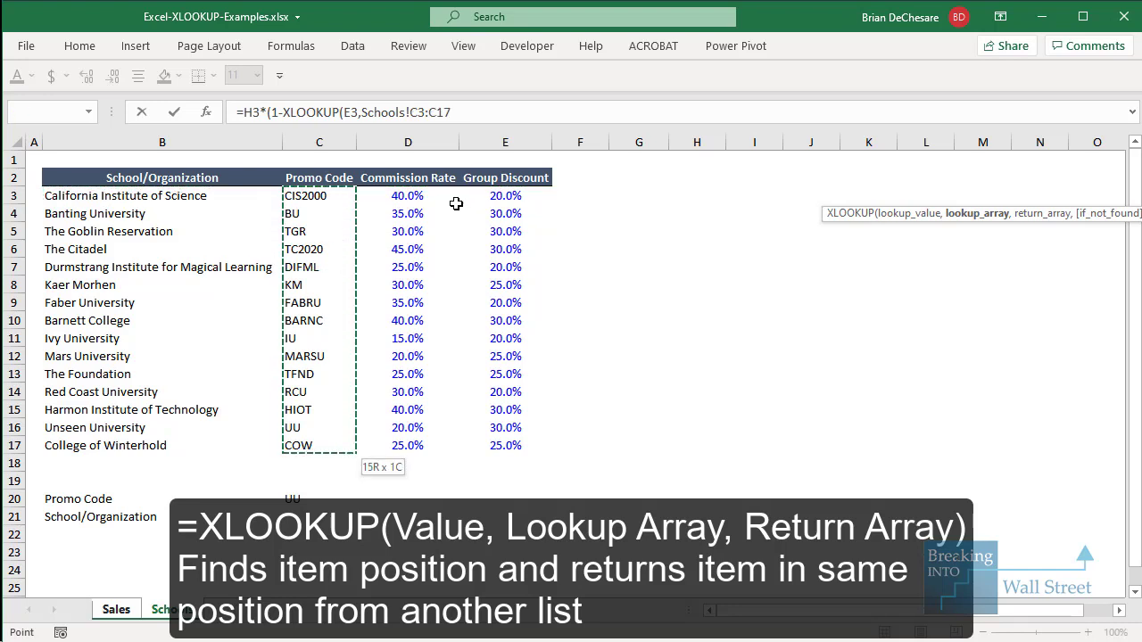
{"action": "key", "text": "F4"}
{"action": "type", "text": ","}
{"action": "left_click_drag", "start_coordinate": [518, 196], "coordinate": [526, 444]}
{"action": "key", "text": "F4"}
{"action": "type", "text": ",Schools!$E$3:$E$17,"}
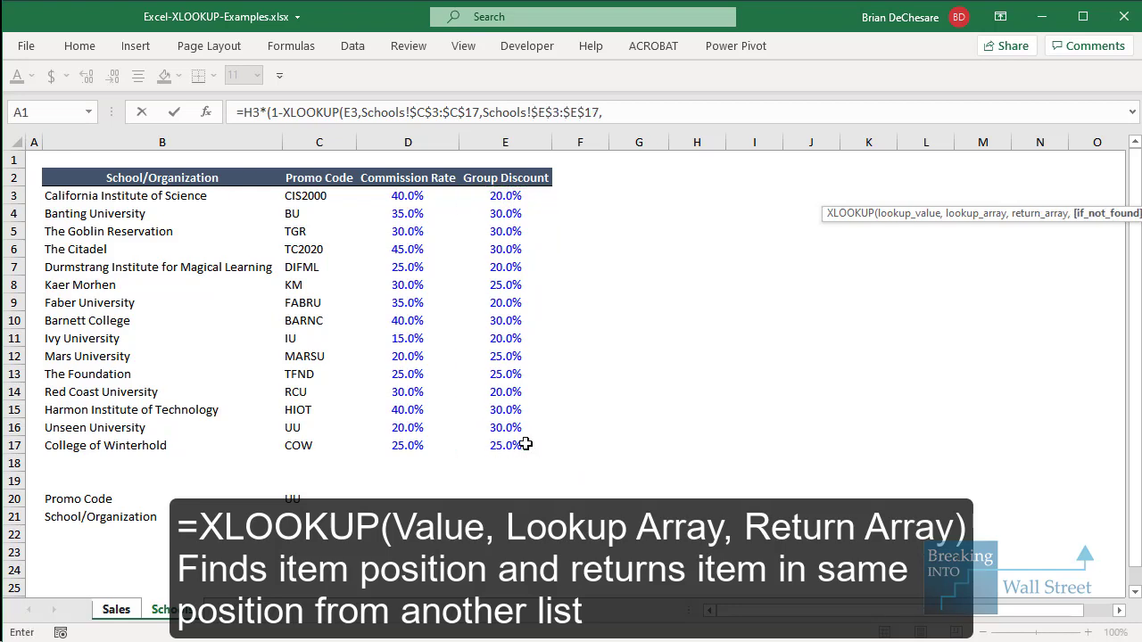
Complete the I3 XLOOKUP with 0 for no match found and 0 for exact match, and enter the formula.
{"action": "type", "text": "0"}
{"action": "type", "text": ","}
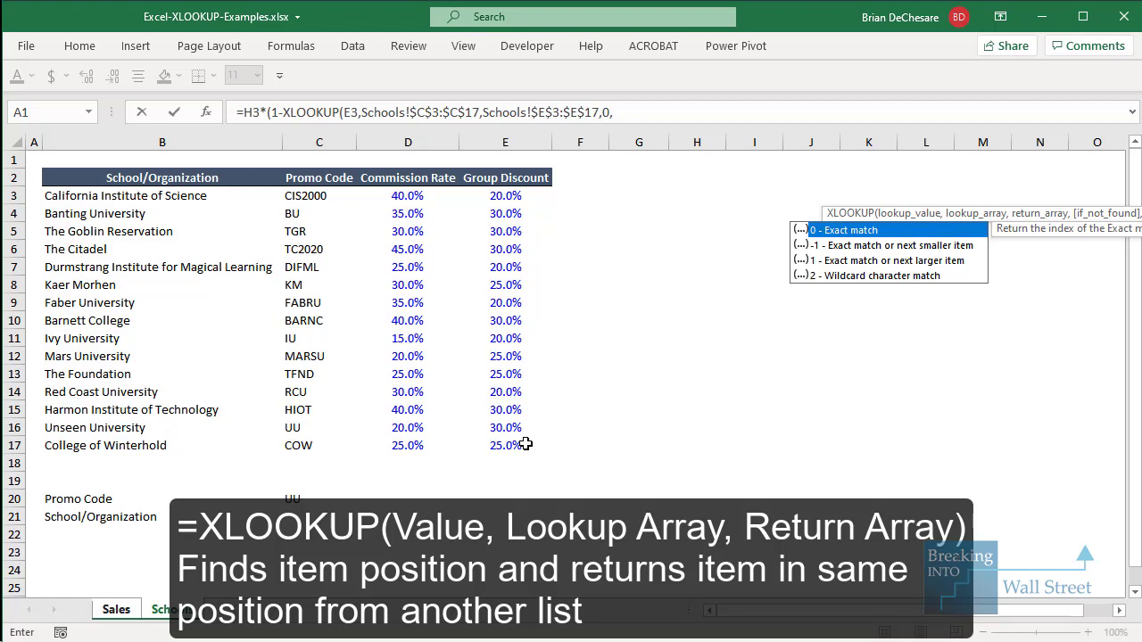
{"action": "type", "text": "0)"}
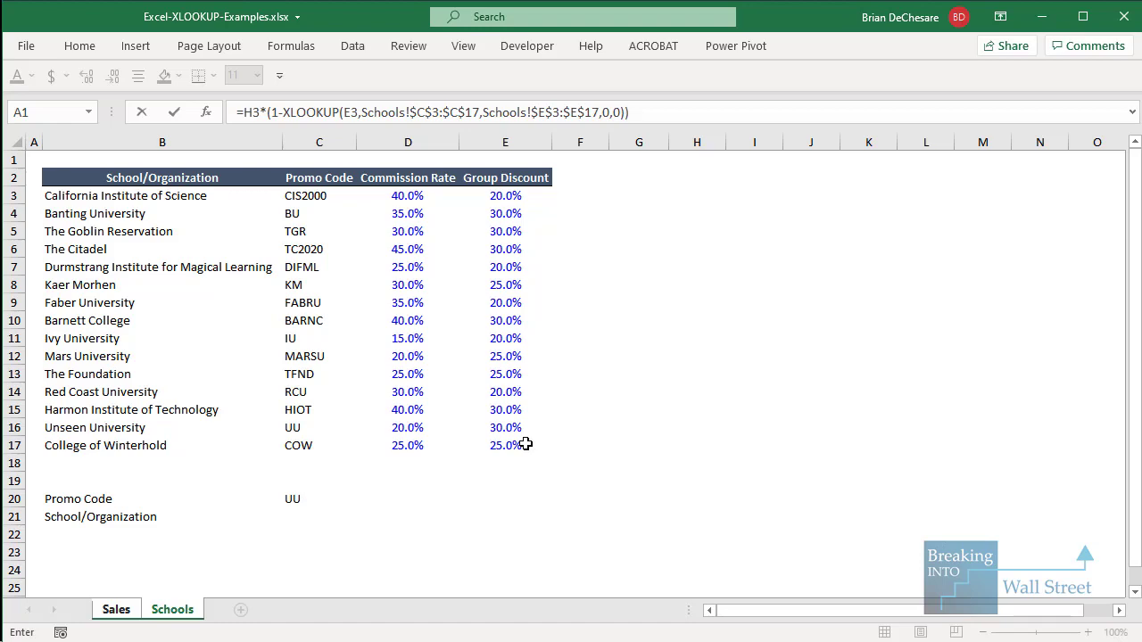
{"action": "key", "text": "ctrl+Return"}
Copy the I3 XLOOKUP formula and paste it as formulas down the whole Discounted Price column.
{"action": "key", "text": "ctrl+c"}
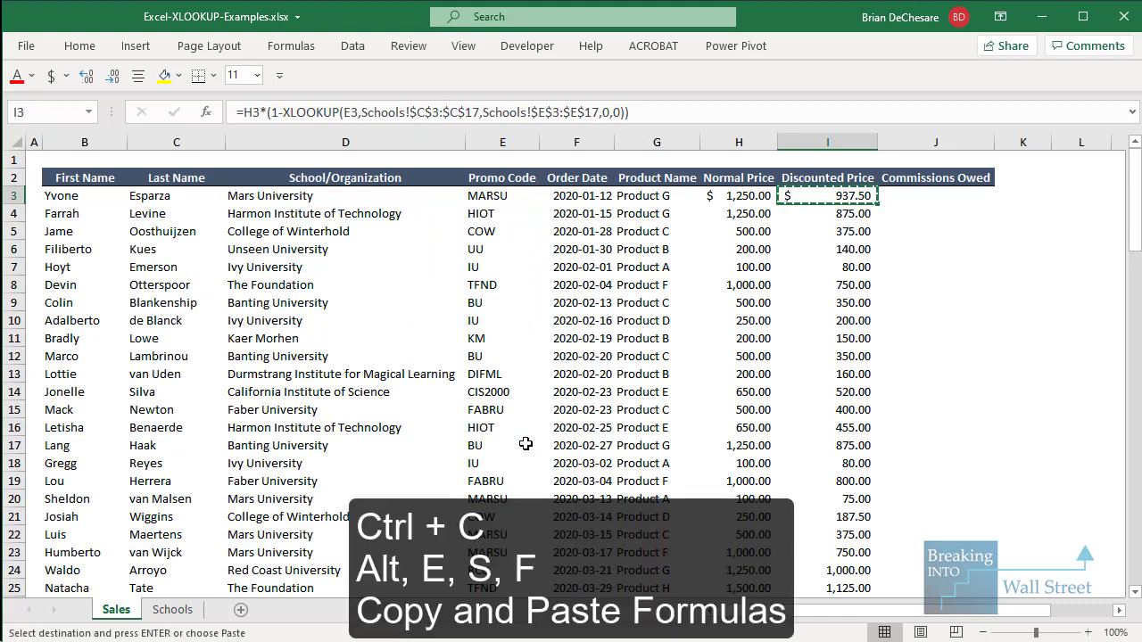
{"action": "key", "text": "ctrl+shift+Down"}
{"action": "scroll", "coordinate": [529, 450], "scroll_direction": "up", "scroll_amount": 15}
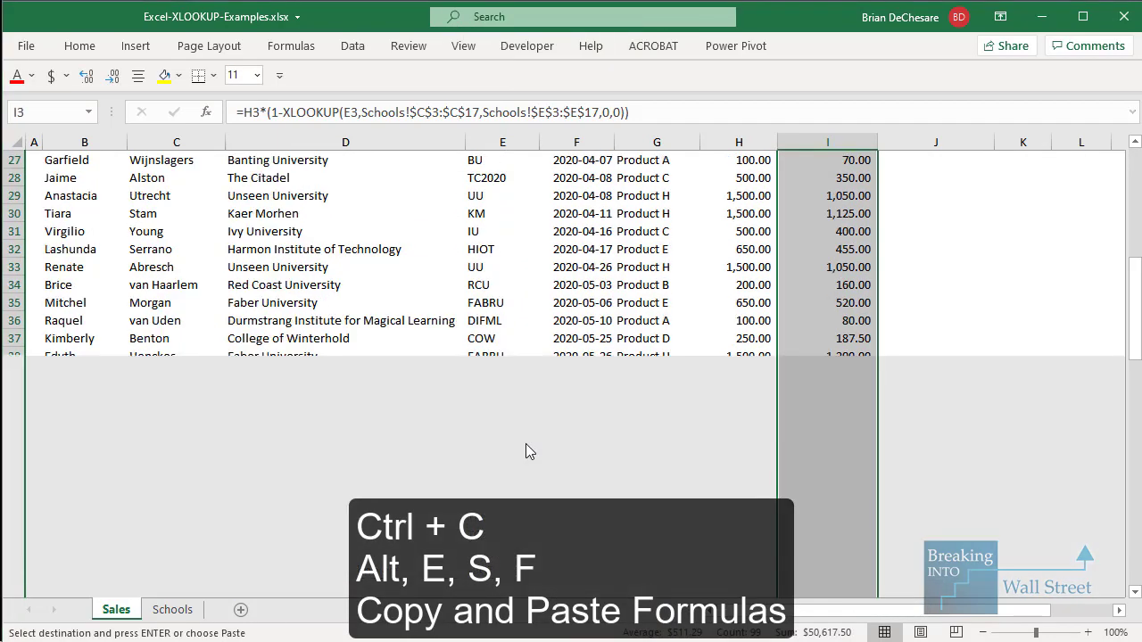
{"action": "key", "text": "alt+e"}
{"action": "key", "text": "s"}
{"action": "key", "text": "f"}
{"action": "key", "text": "Return"}
{"action": "key", "text": "Escape"}
{"action": "key", "text": "Up"}
{"action": "key", "text": "Down"}
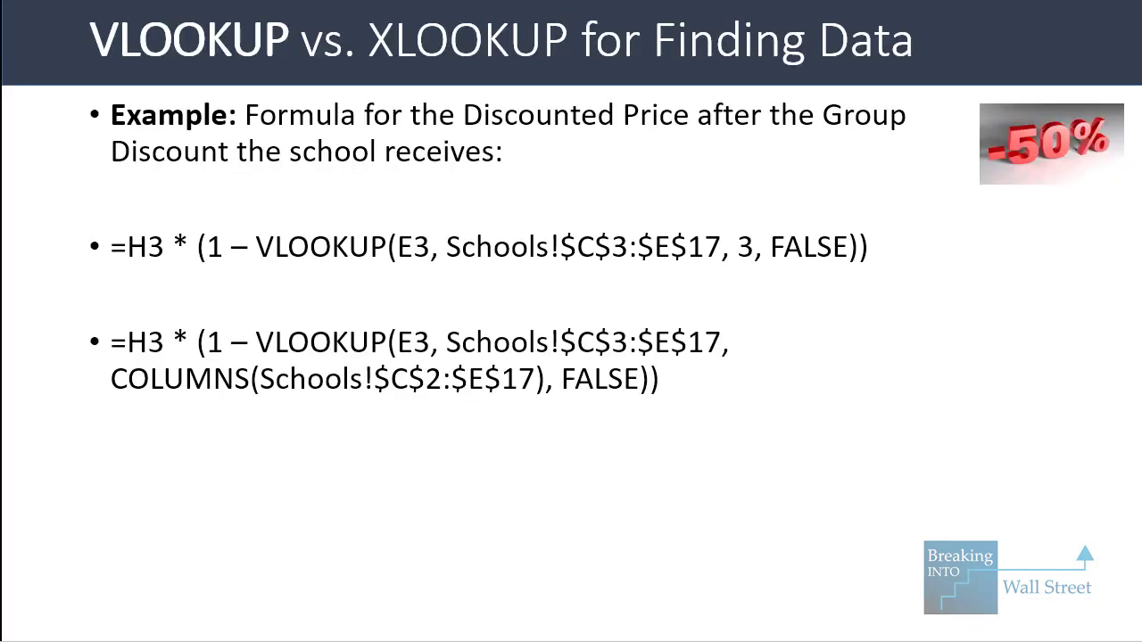
{"action": "key", "text": "Right"}
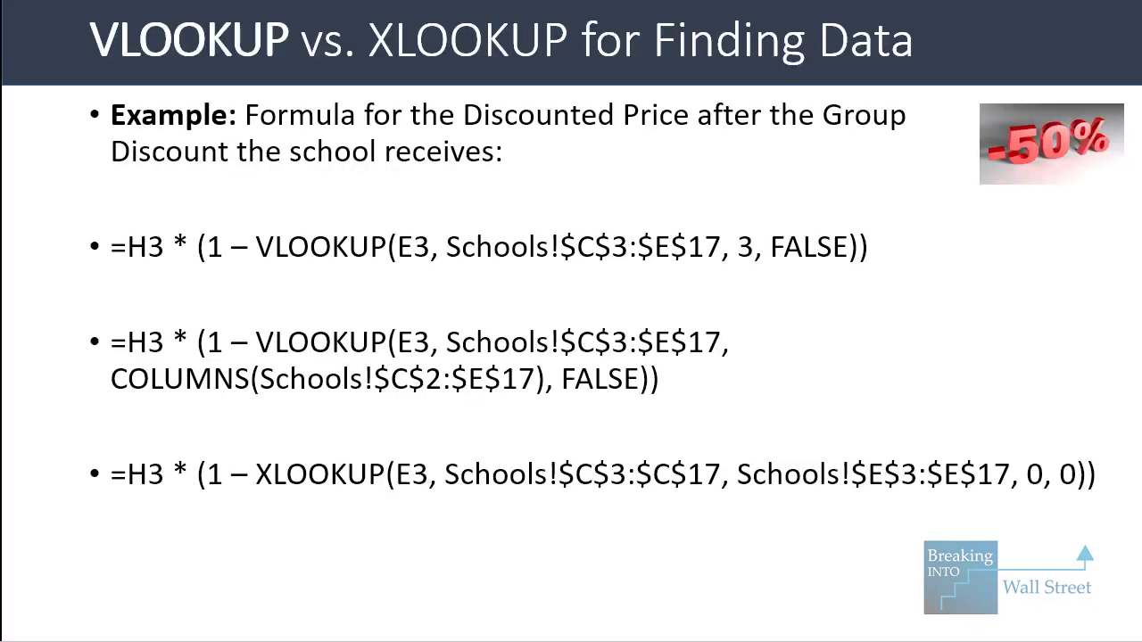
{"action": "key", "text": "Right"}
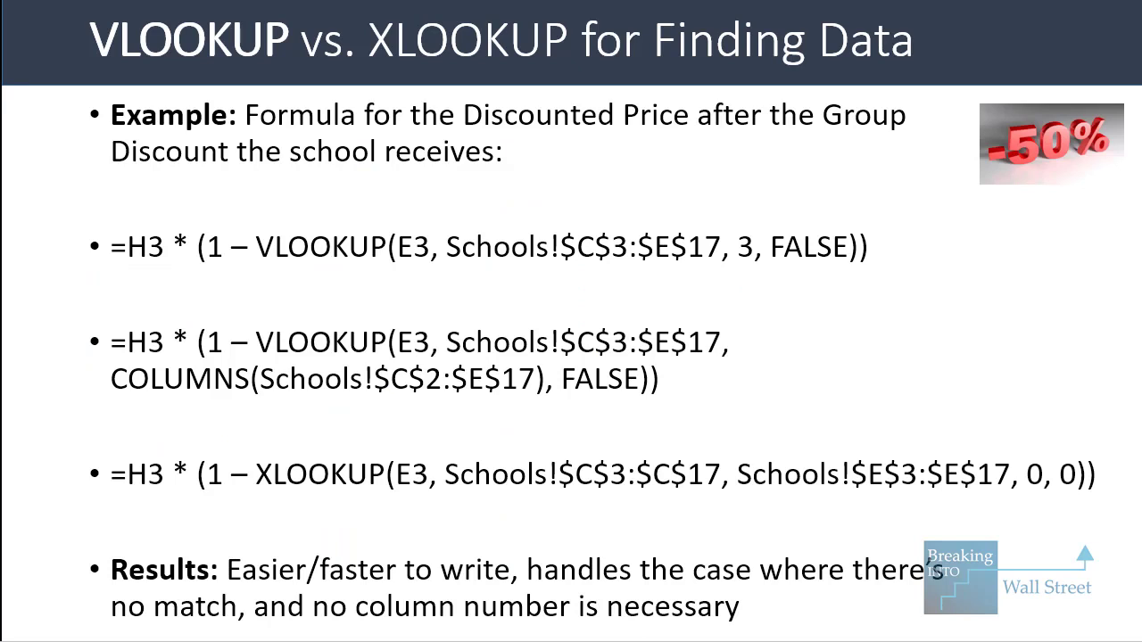
{"action": "left_click_drag", "start_coordinate": [95, 316], "coordinate": [778, 437]}
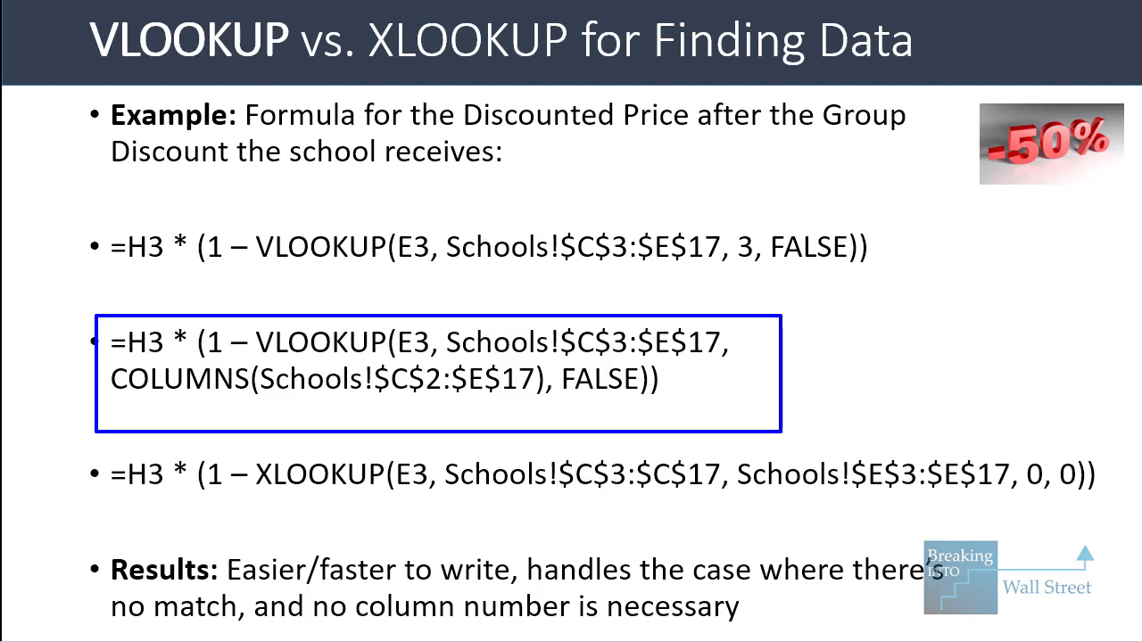
{"action": "left_click_drag", "start_coordinate": [258, 584], "coordinate": [803, 640]}
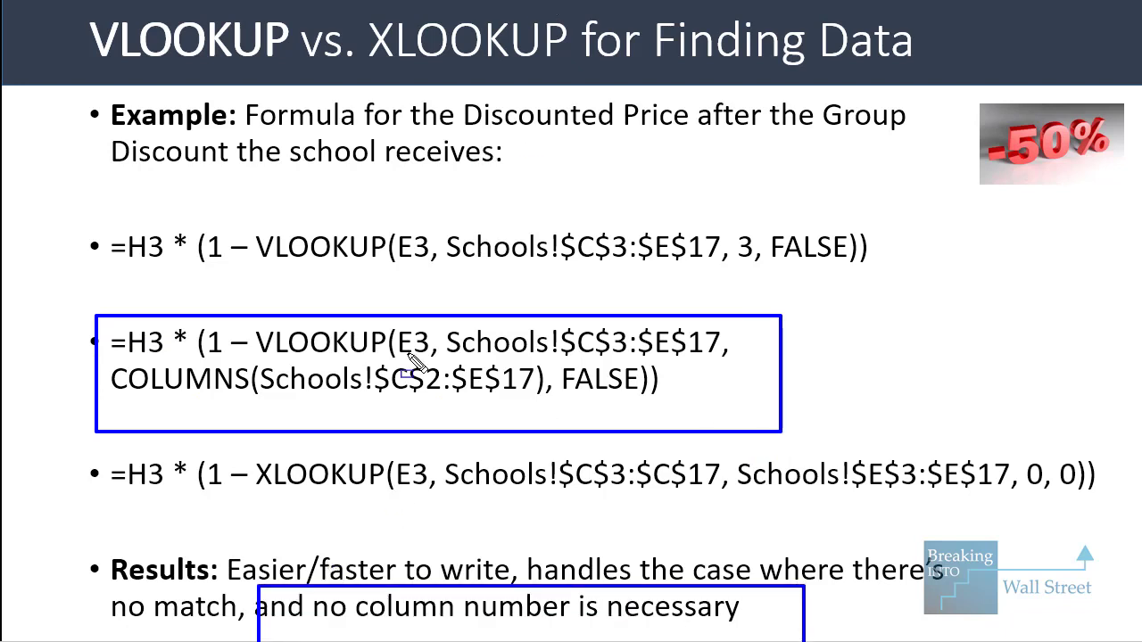
{"action": "mouse_move", "coordinate": [718, 221]}
{"action": "left_mouse_down"}
{"action": "mouse_move", "coordinate": [767, 281]}
{"action": "mouse_move", "coordinate": [766, 271]}
{"action": "left_mouse_up"}
{"action": "mouse_move", "coordinate": [103, 358]}
{"action": "left_mouse_down"}
{"action": "mouse_move", "coordinate": [708, 428]}
{"action": "mouse_move", "coordinate": [584, 425]}
{"action": "mouse_move", "coordinate": [557, 404]}
{"action": "left_mouse_up"}
{"action": "key", "text": "e"}
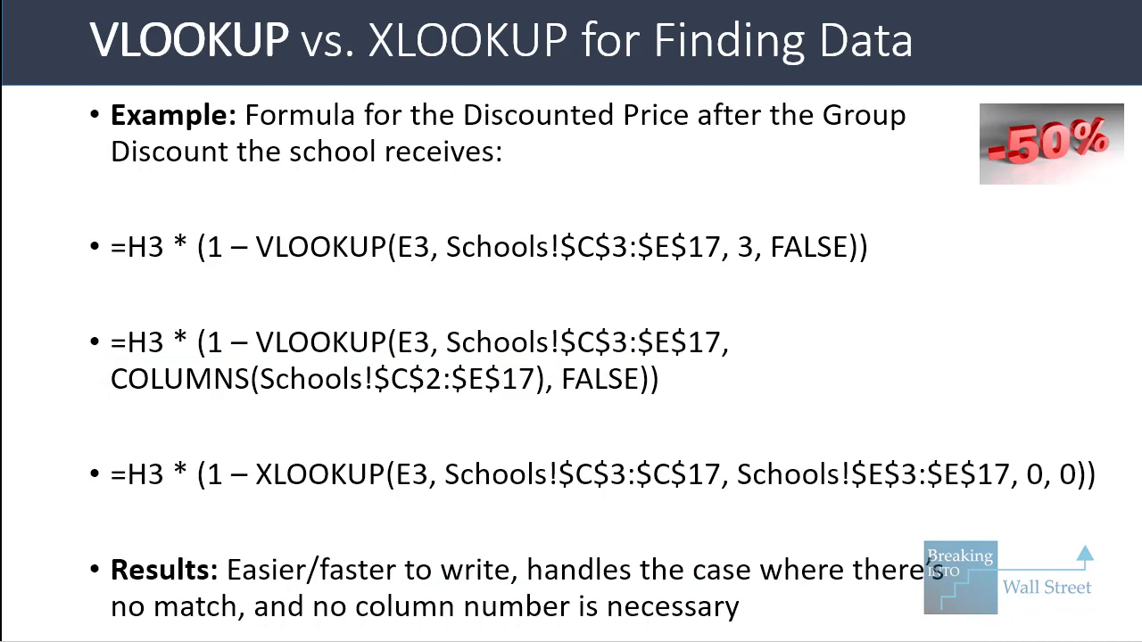
{"action": "key", "text": "Right"}
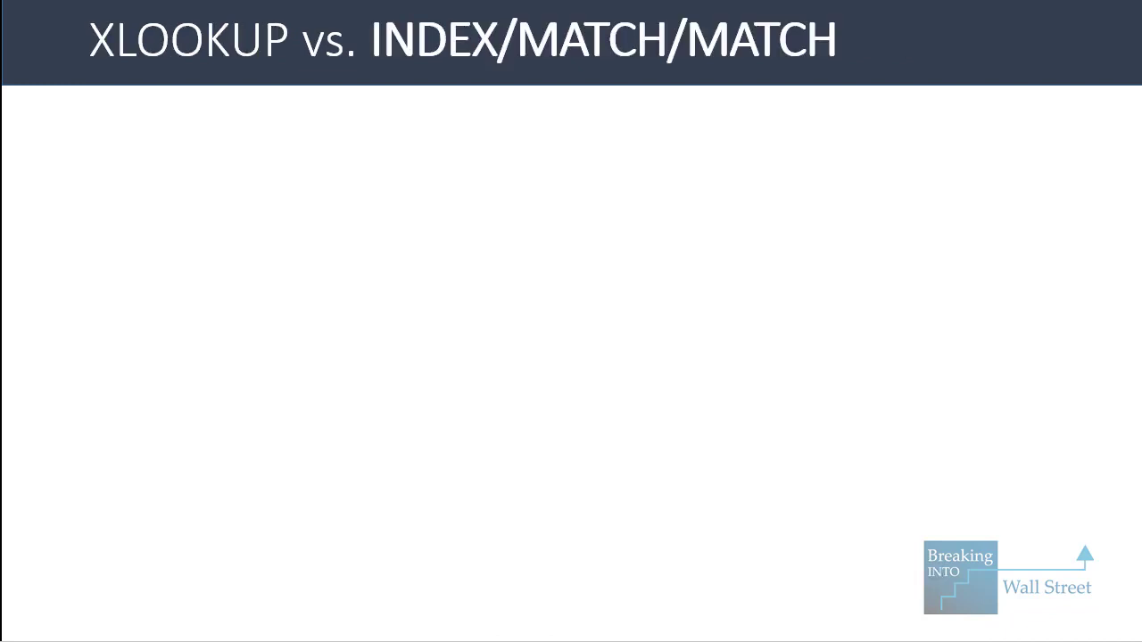
{"action": "key", "text": "Right"}
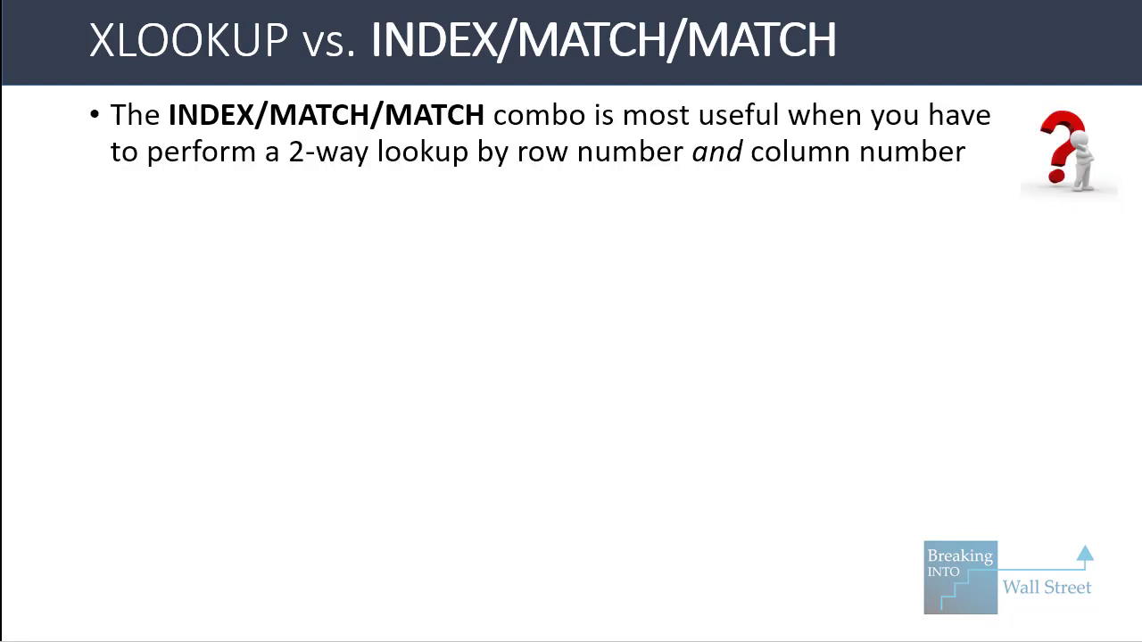
{"action": "key", "text": "Right"}
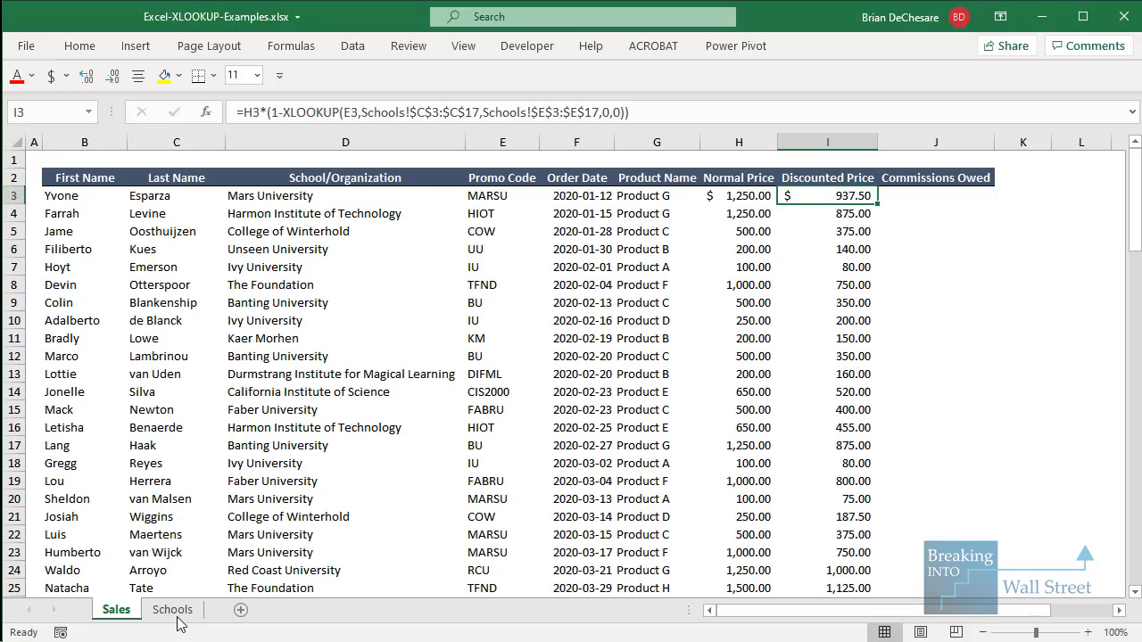
Go to the Schools sheet and examine the Promo Code and School/Organization entries in rows 20 and 21 below the table.
{"action": "left_click", "coordinate": [174, 610]}
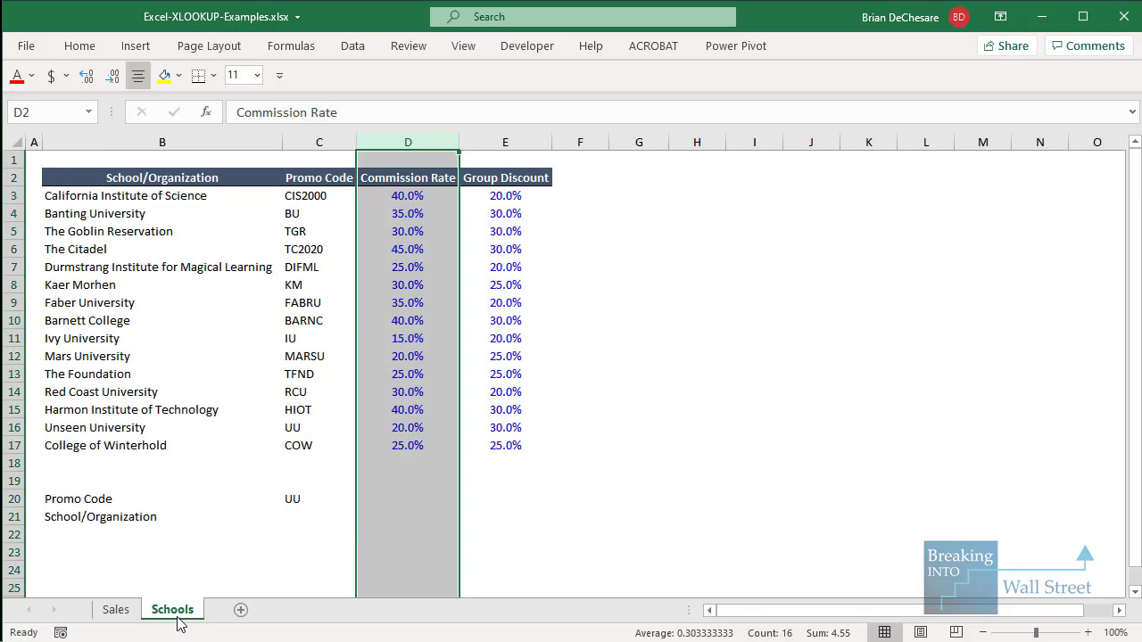
{"action": "left_click", "coordinate": [279, 498]}
{"action": "scroll", "coordinate": [259, 473], "scroll_direction": "down", "scroll_amount": 2}
{"action": "left_click", "coordinate": [221, 481]}
{"action": "left_click", "coordinate": [226, 409]}
{"action": "left_click", "coordinate": [296, 410]}
{"action": "left_click", "coordinate": [223, 425]}
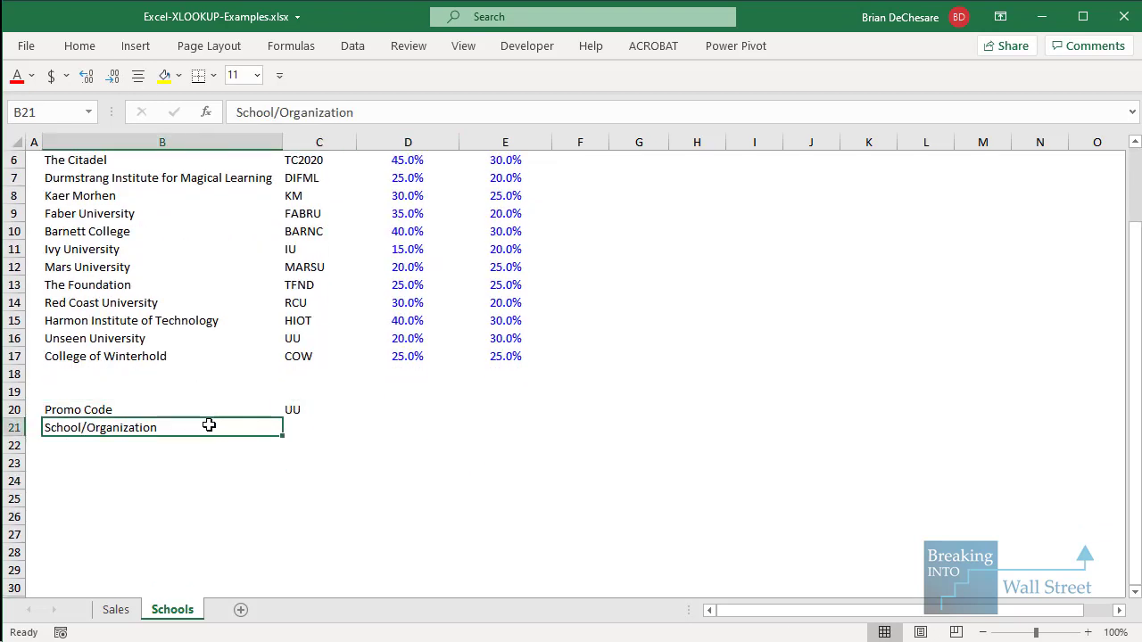
Inspect the data validation list source of cell B21 against the table's header row, and close the settings without changes.
{"action": "left_click", "coordinate": [291, 428]}
{"action": "key", "text": "alt"}
{"action": "key", "text": "d"}
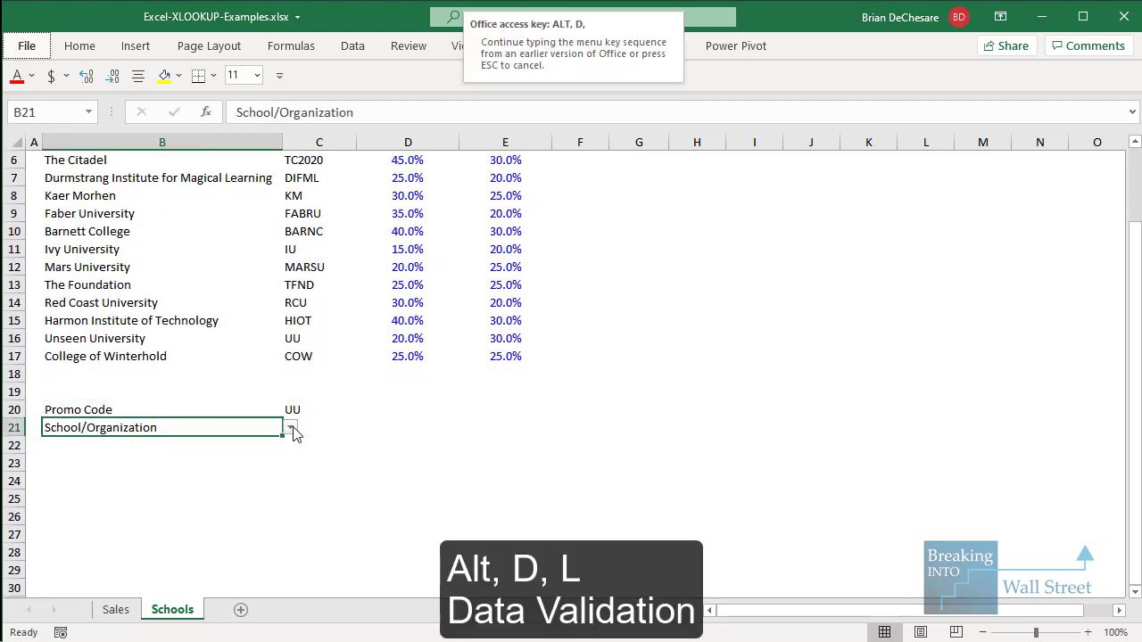
{"action": "key", "text": "l"}
{"action": "left_click", "coordinate": [571, 249]}
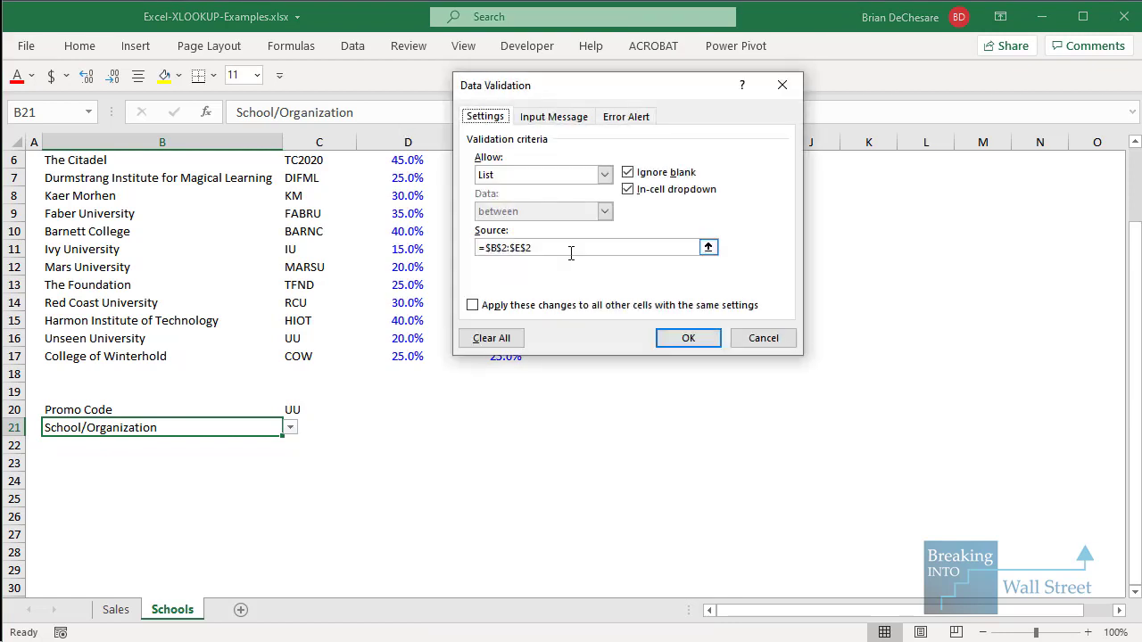
{"action": "left_click_drag", "start_coordinate": [571, 87], "coordinate": [713, 316]}
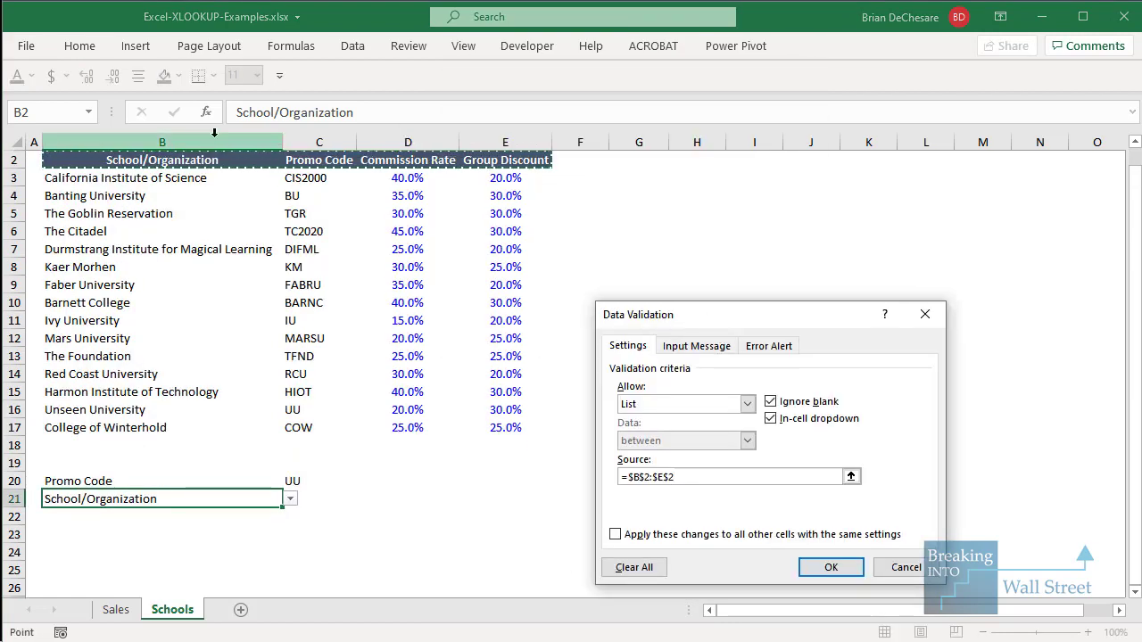
{"action": "mouse_move", "coordinate": [38, 137]}
{"action": "left_mouse_down"}
{"action": "mouse_move", "coordinate": [490, 225]}
{"action": "mouse_move", "coordinate": [562, 226]}
{"action": "left_mouse_up"}
{"action": "mouse_move", "coordinate": [610, 440]}
{"action": "left_mouse_down"}
{"action": "mouse_move", "coordinate": [651, 481]}
{"action": "mouse_move", "coordinate": [909, 521]}
{"action": "left_mouse_up"}
{"action": "key", "text": "Escape"}
{"action": "left_click", "coordinate": [933, 318]}
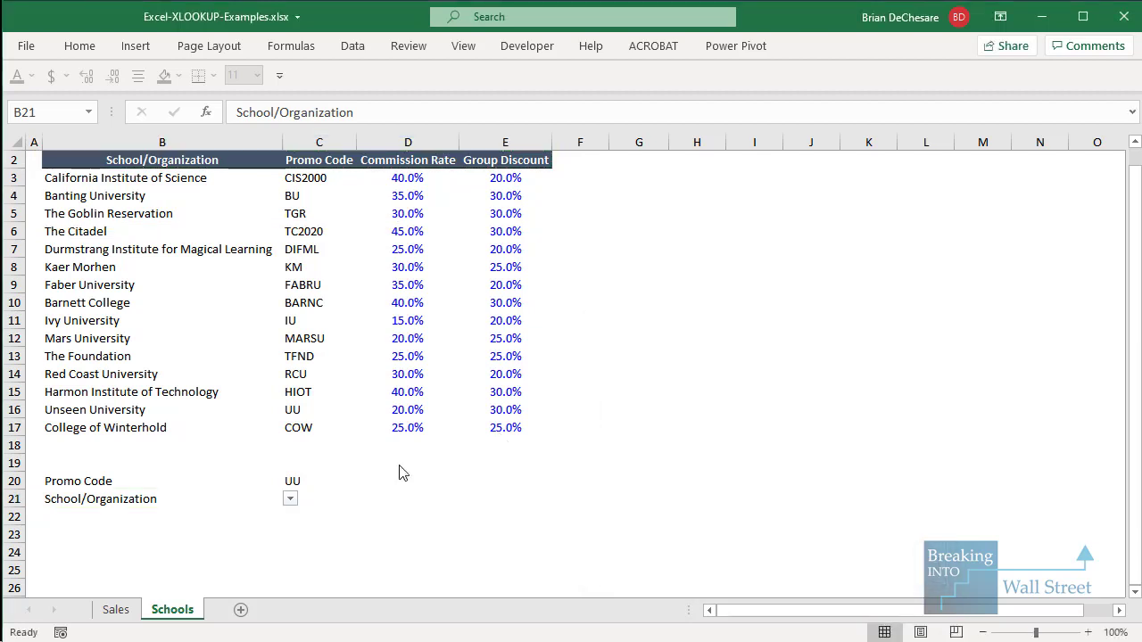
Start an INDEX formula in C21 on the Schools sheet with the whole table $B$2:$E$17 as its array.
{"action": "left_click", "coordinate": [340, 506]}
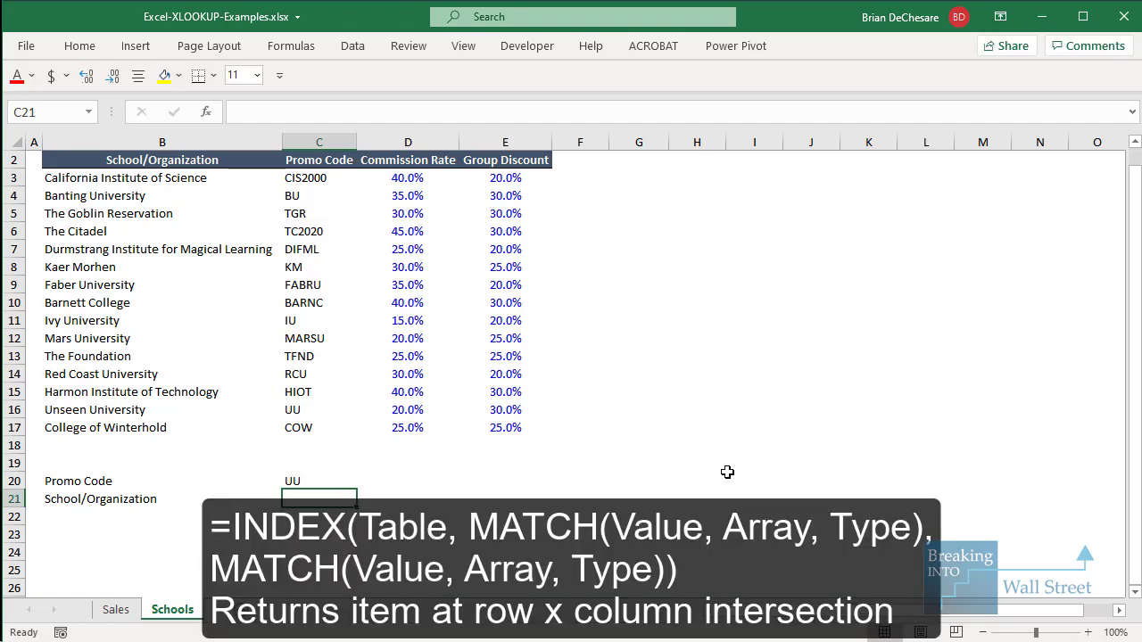
{"action": "type", "text": "=INDEX("}
{"action": "scroll", "coordinate": [294, 339], "scroll_direction": "up", "scroll_amount": 1}
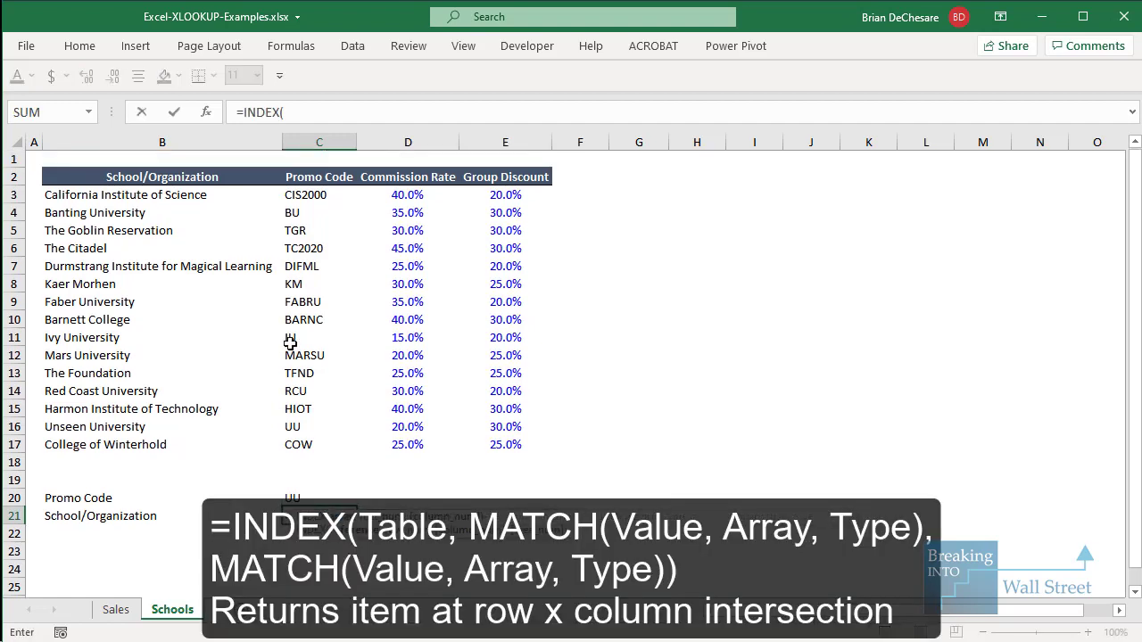
{"action": "left_click_drag", "start_coordinate": [158, 181], "coordinate": [511, 447]}
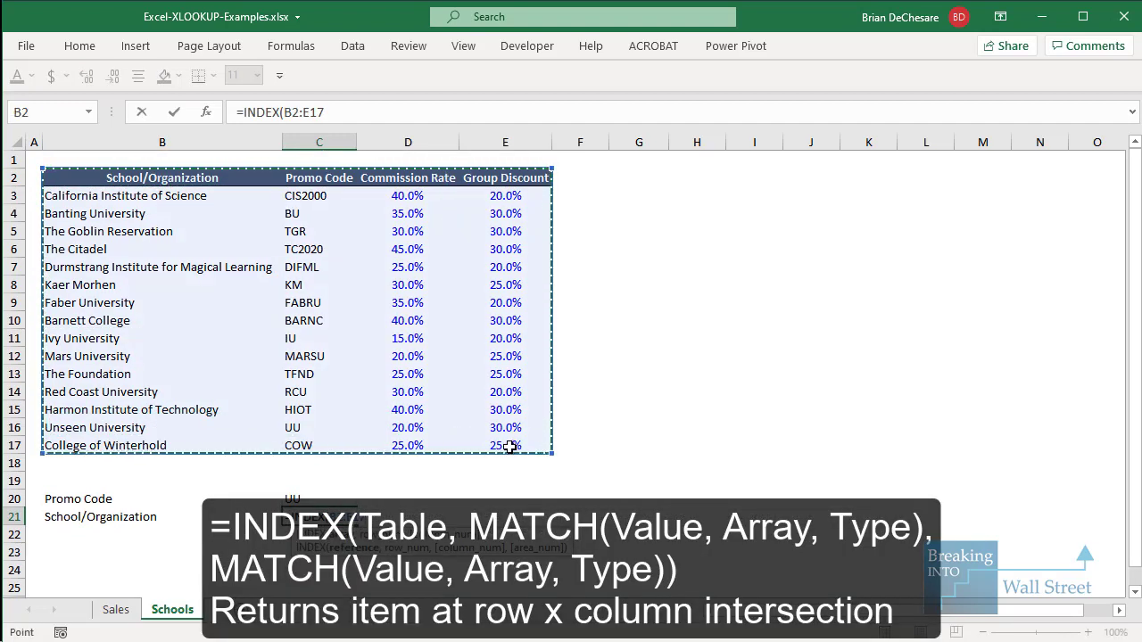
{"action": "key", "text": "F4"}
{"action": "type", "text": ","}
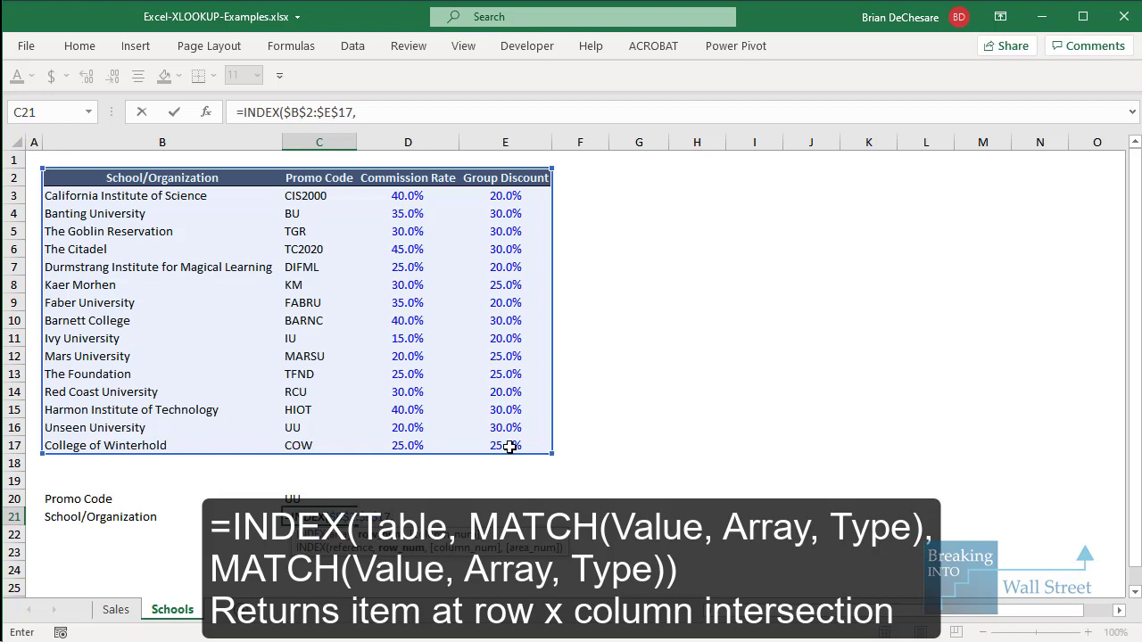
Add a MATCH of C20 in the absolute Promo Code range $C$2:$C$17 with match type 0 as the INDEX row number.
{"action": "type", "text": "MATCH("}
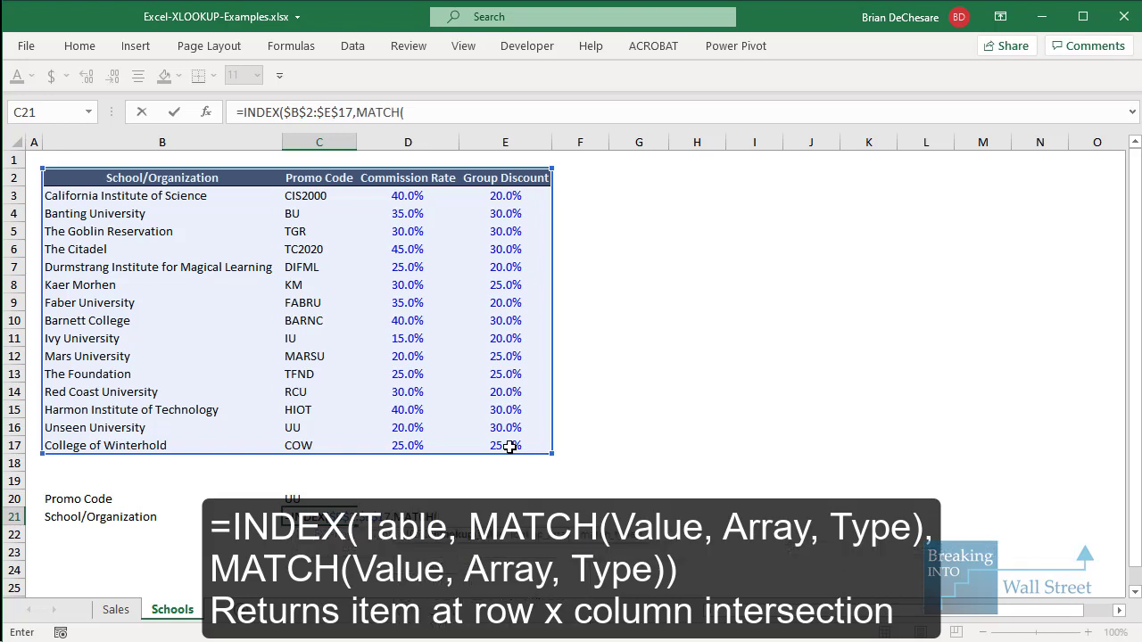
{"action": "key", "text": "Up"}
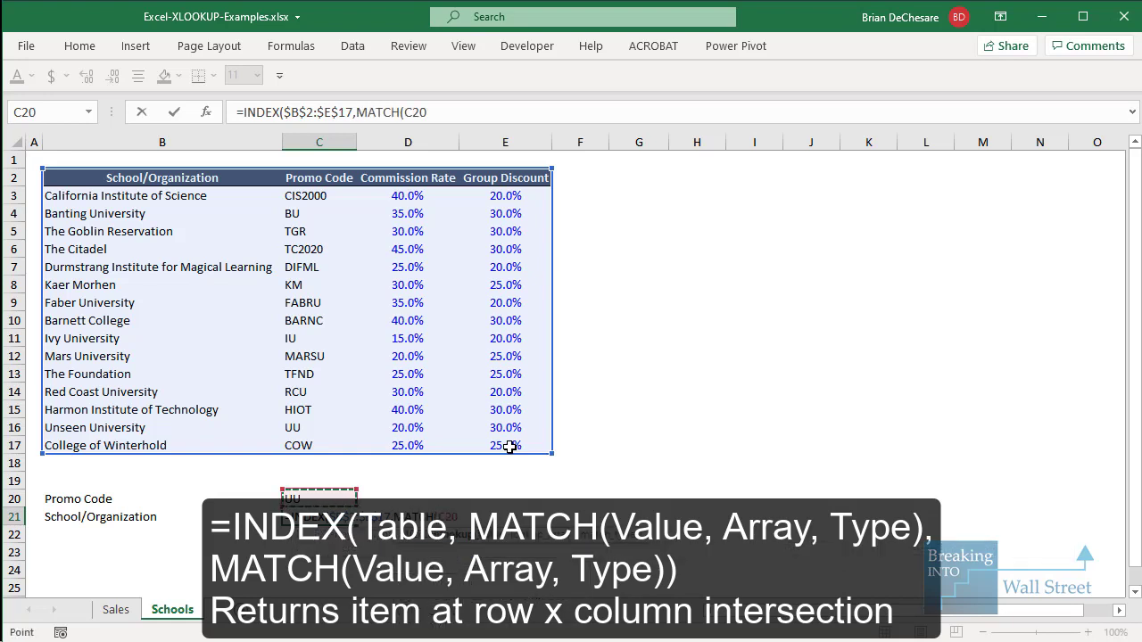
{"action": "type", "text": ","}
{"action": "left_click_drag", "start_coordinate": [328, 181], "coordinate": [353, 446]}
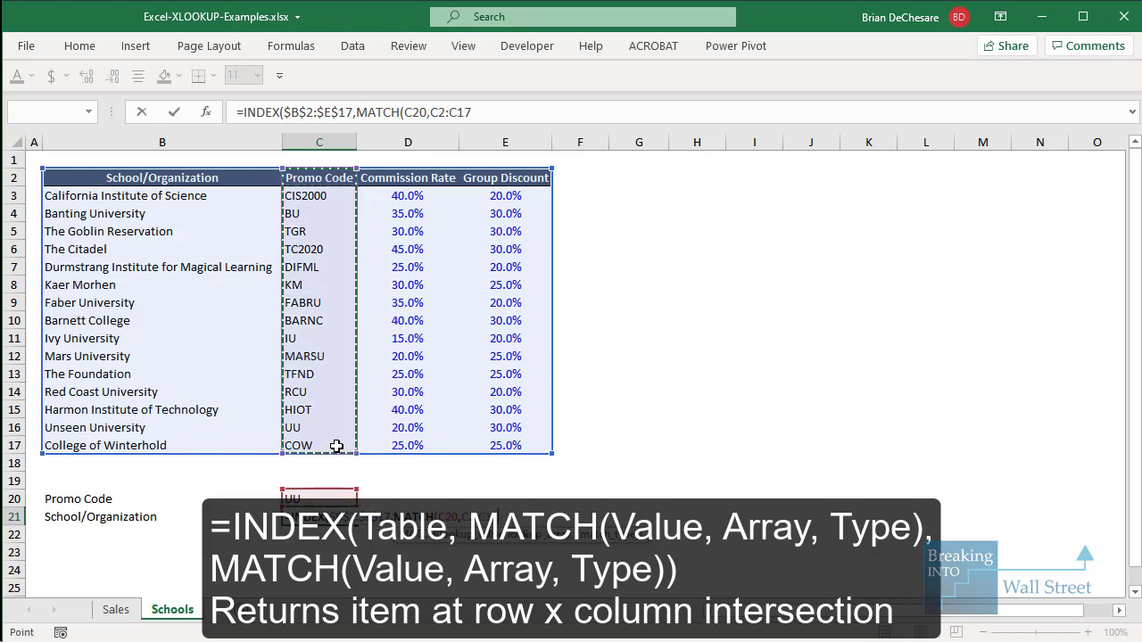
{"action": "key", "text": "F4"}
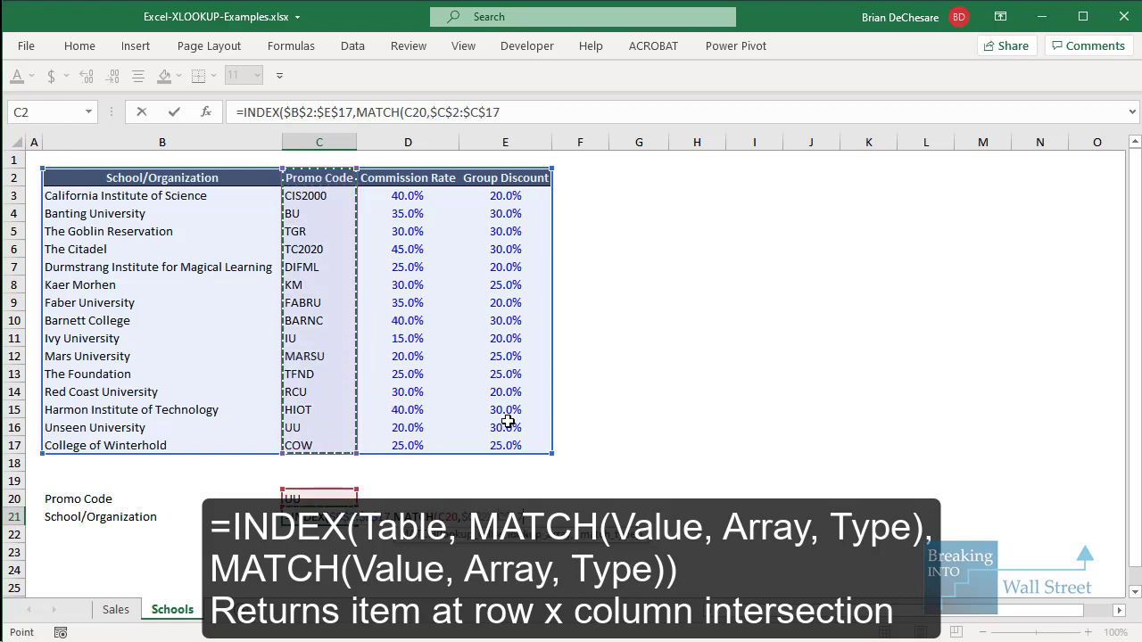
{"action": "type", "text": ",0"}
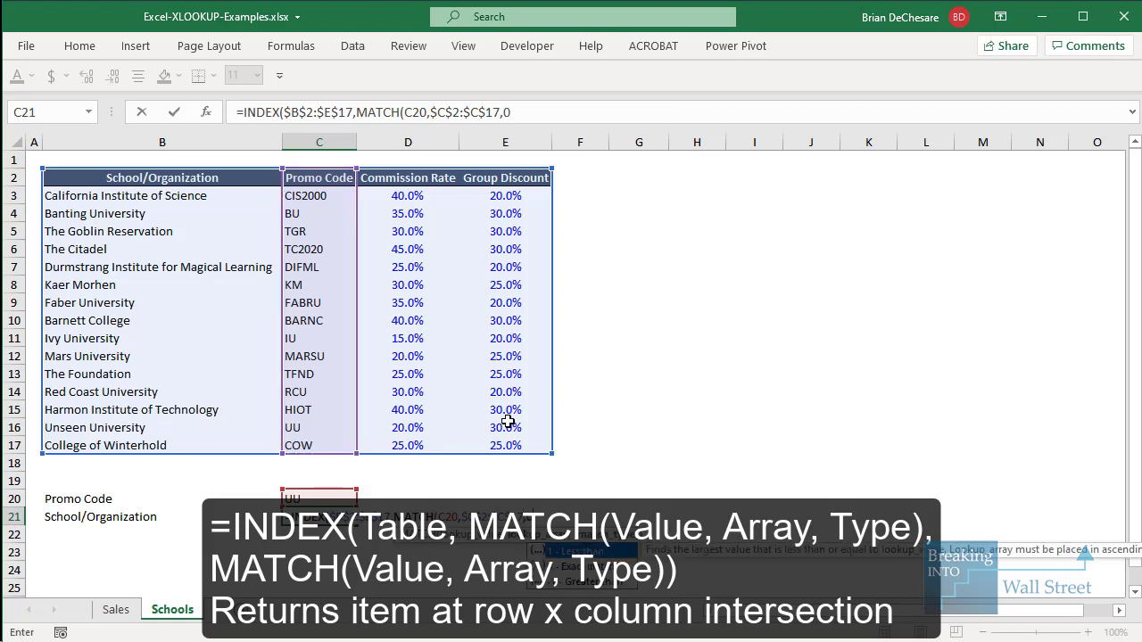
Add a MATCH of B21 in the header row $B$2:$E$2 with match type 0 as the column number, and enter the formula.
{"action": "type", "text": "),MAT"}
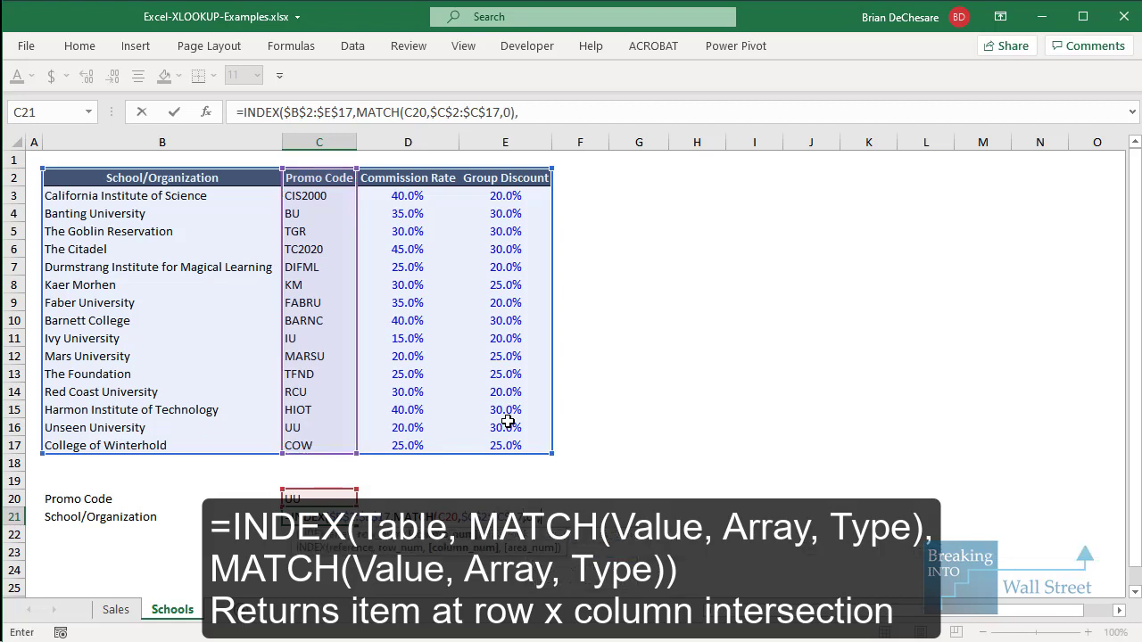
{"action": "key", "text": "Tab"}
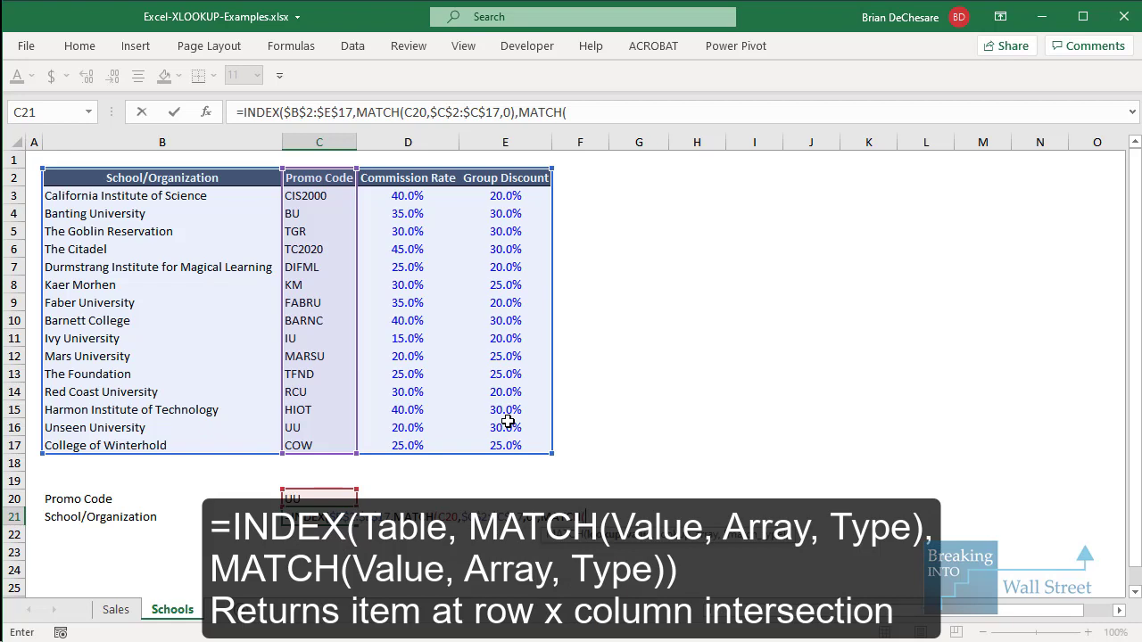
{"action": "key", "text": "Left"}
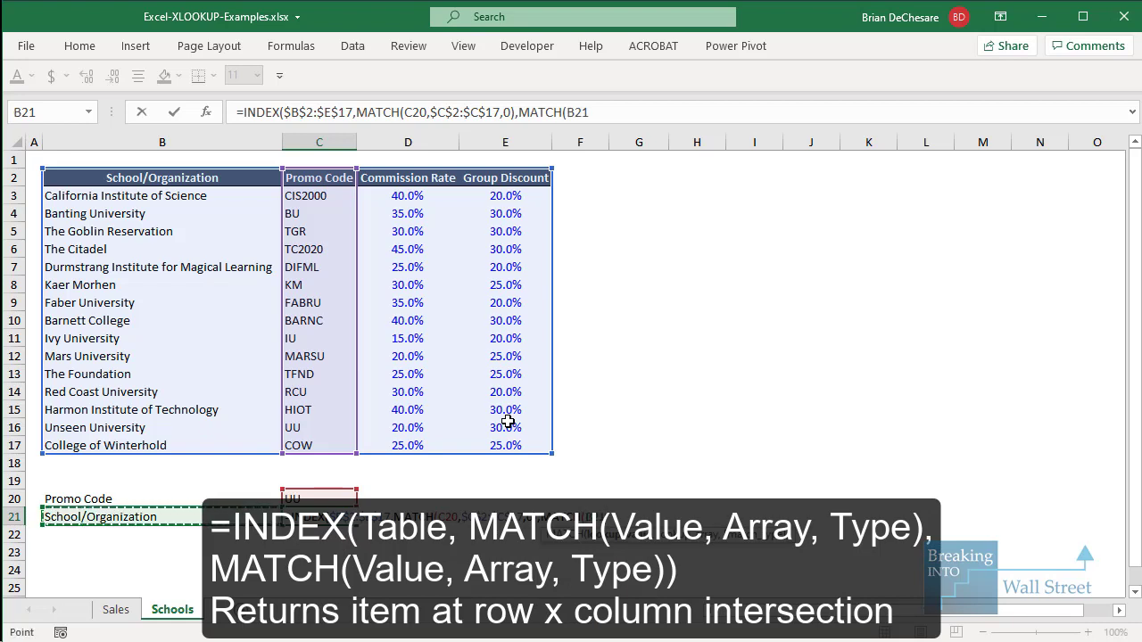
{"action": "type", "text": ","}
{"action": "left_click", "coordinate": [224, 184]}
{"action": "left_click_drag", "start_coordinate": [332, 184], "coordinate": [518, 178]}
{"action": "key", "text": "F4"}
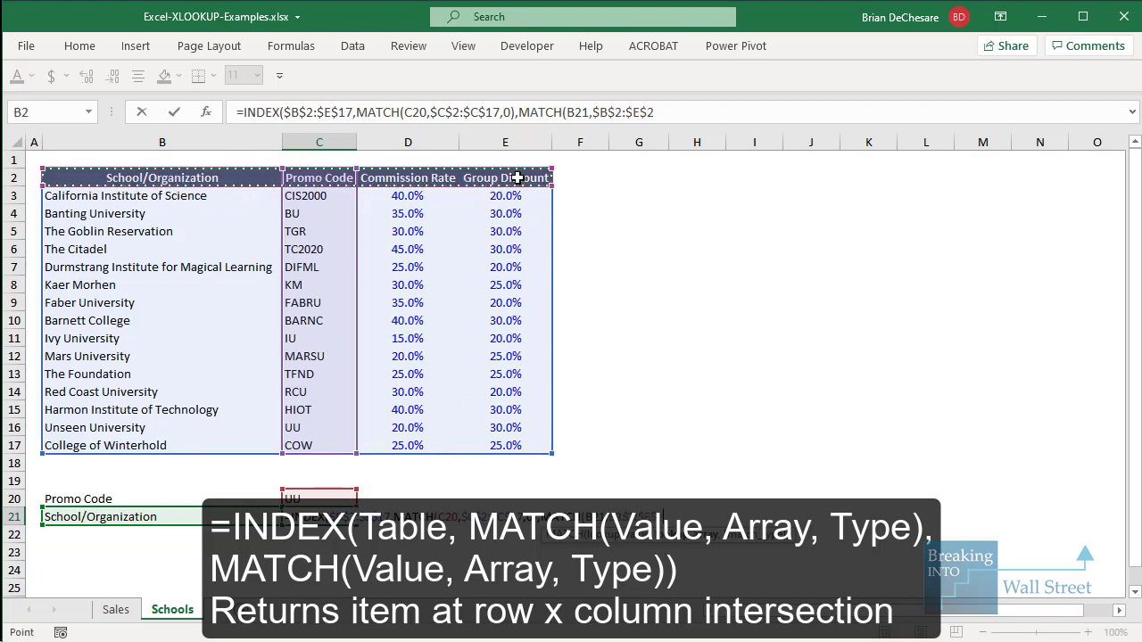
{"action": "type", "text": ",0))"}
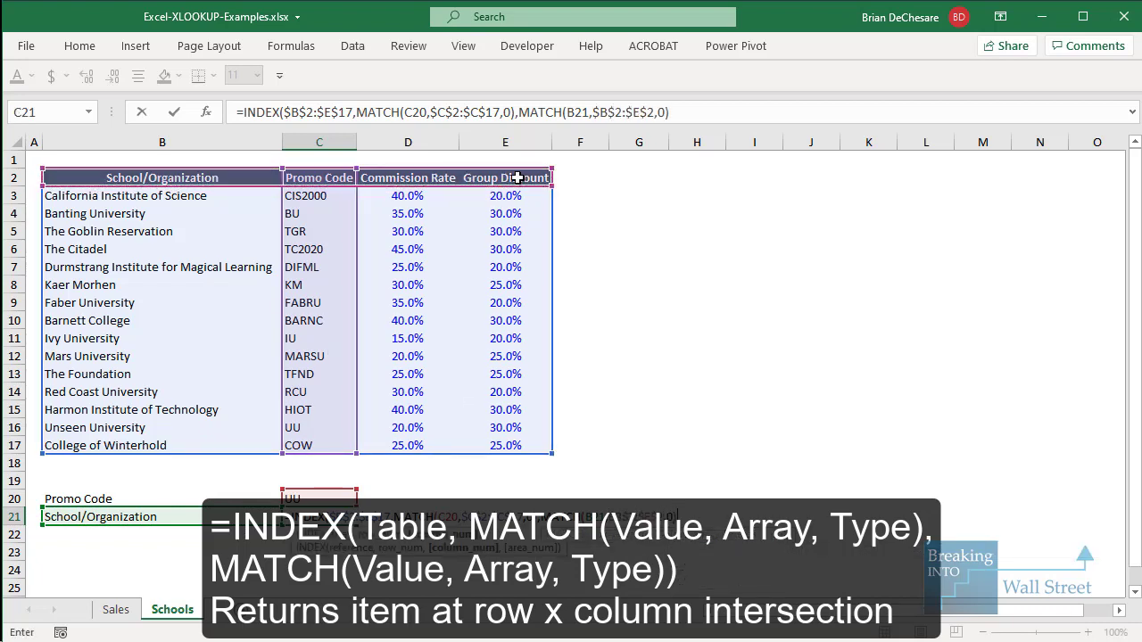
{"action": "key", "text": "ctrl+Return"}
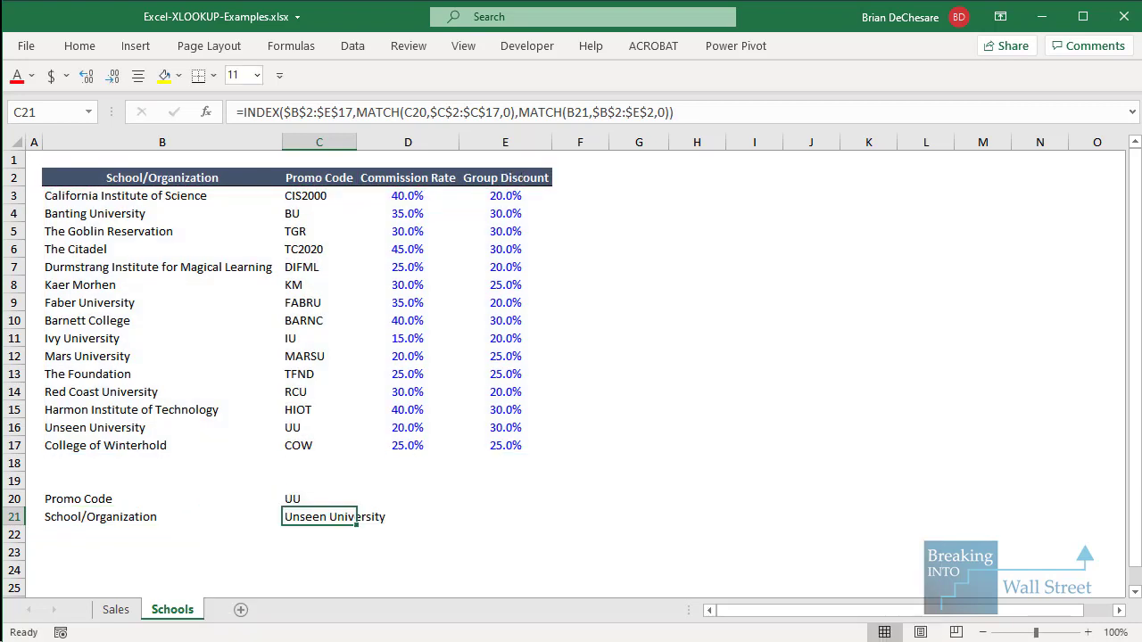
Test the lookup with promo code COW in C20 and Commission Rate chosen in B21.
{"action": "left_click", "coordinate": [344, 499]}
{"action": "type", "text": "COW"}
{"action": "key", "text": "ctrl+Return"}
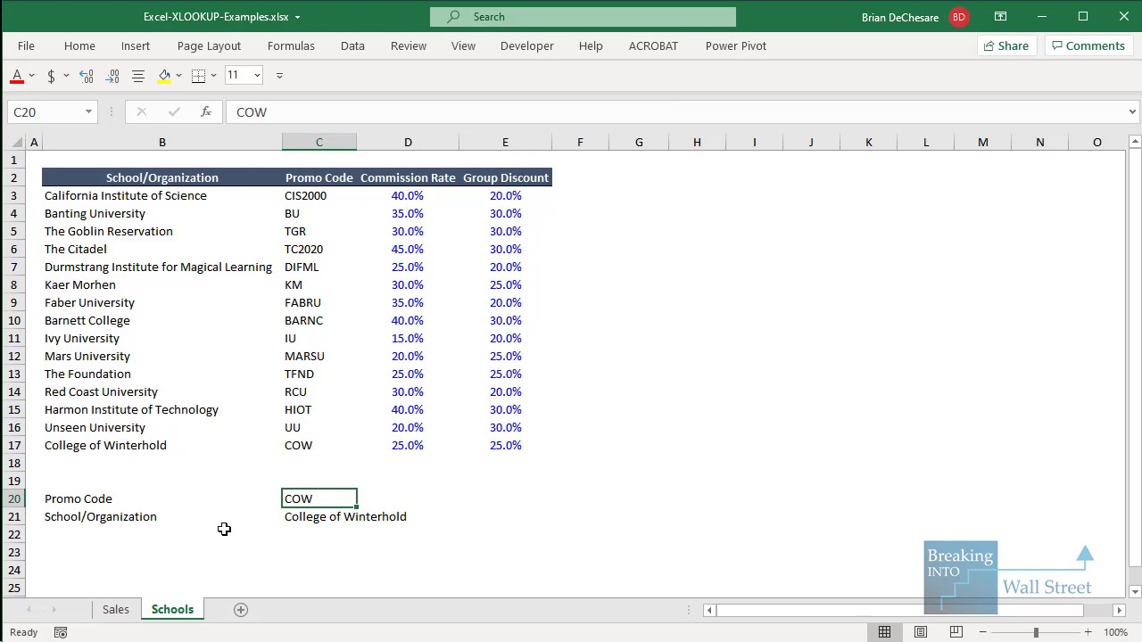
{"action": "left_click", "coordinate": [218, 522]}
{"action": "key", "text": "alt+Down"}
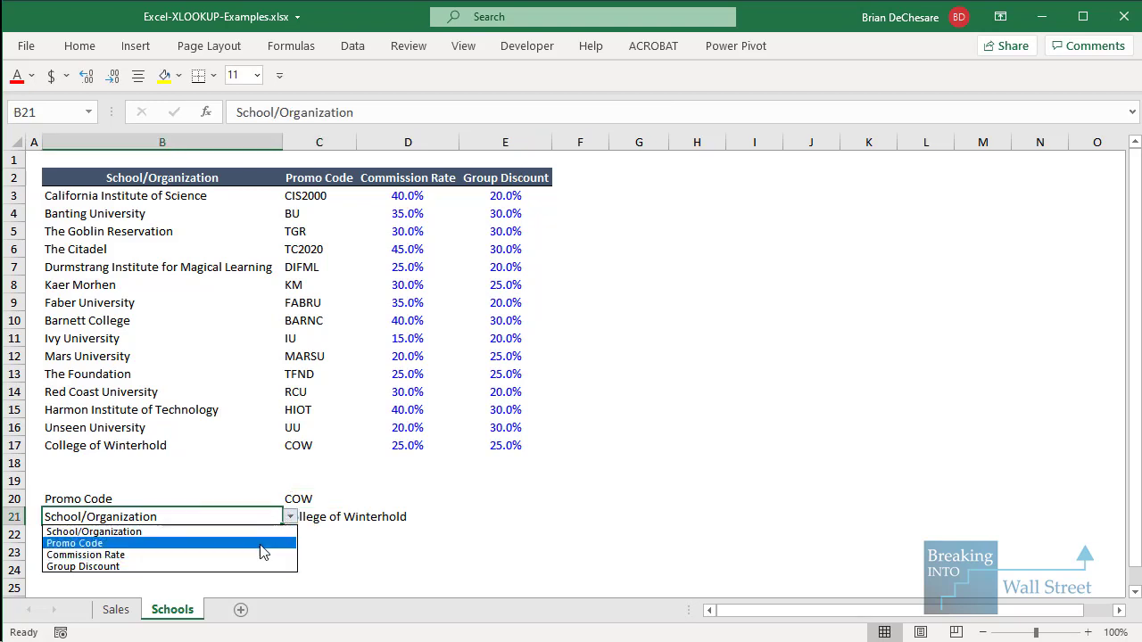
{"action": "left_click", "coordinate": [252, 554]}
{"action": "left_click", "coordinate": [255, 555]}
{"action": "left_click", "coordinate": [264, 533]}
{"action": "left_click", "coordinate": [260, 515]}
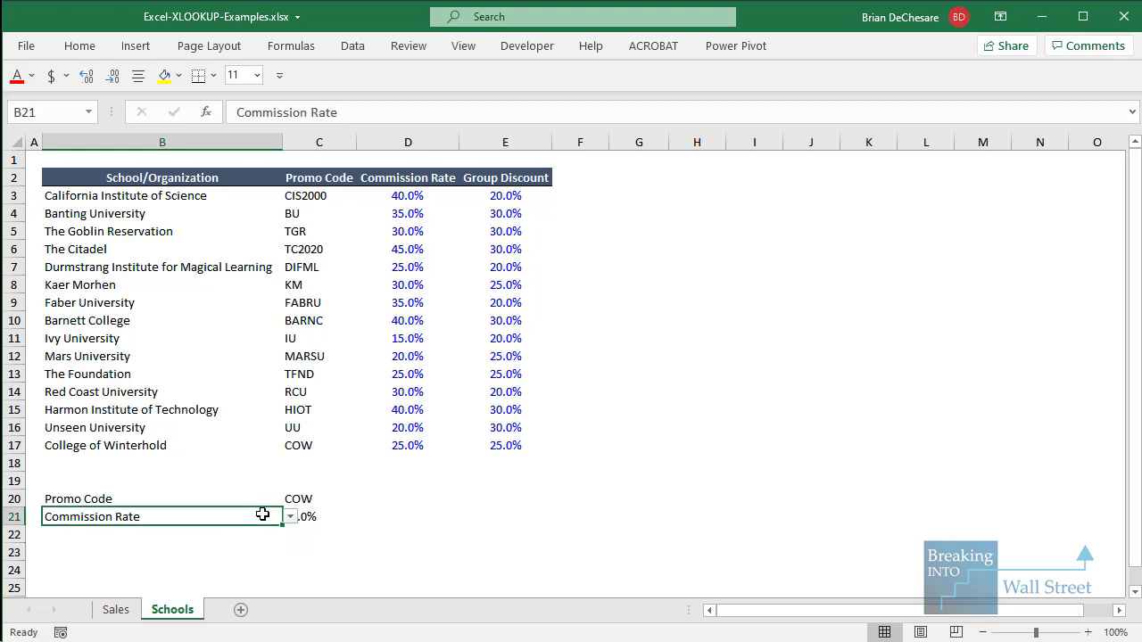
Choose Group Discount as the field in B21 and set the promo code in C20 to RCU.
{"action": "left_click", "coordinate": [290, 518]}
{"action": "left_click", "coordinate": [262, 567]}
{"action": "left_click", "coordinate": [237, 566]}
{"action": "left_click", "coordinate": [271, 523]}
{"action": "left_click", "coordinate": [287, 501]}
{"action": "type", "text": "RCU"}
{"action": "key", "text": "ctrl+Return"}
Set the field in B21 to Commission Rate and return to the lookup result below the promo code.
{"action": "left_click", "coordinate": [150, 511]}
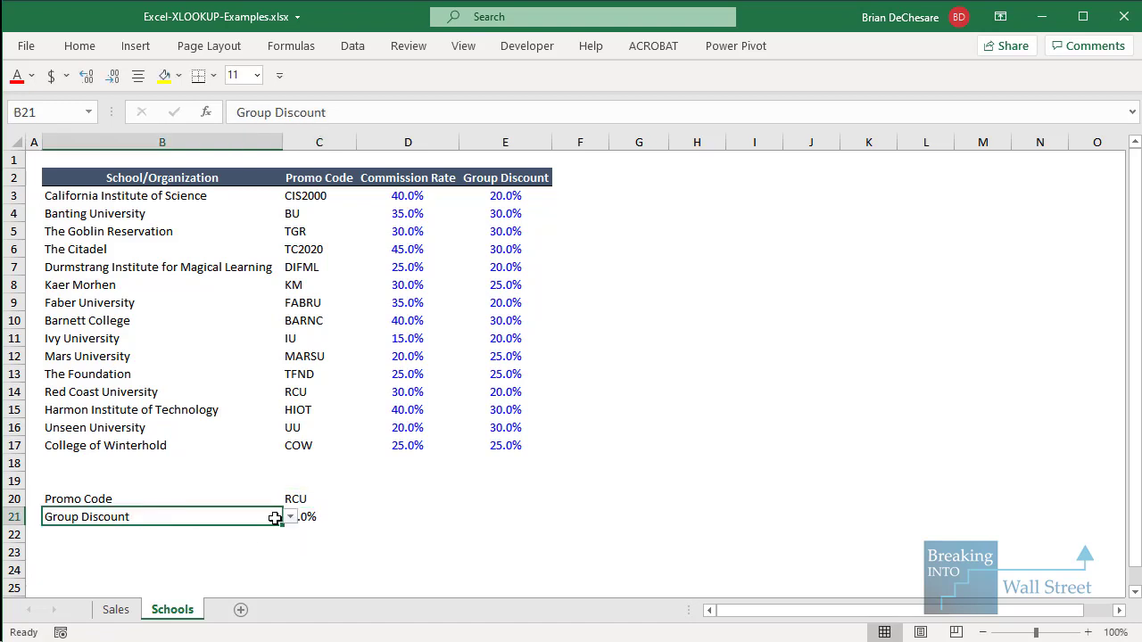
{"action": "left_click", "coordinate": [290, 518]}
{"action": "left_click", "coordinate": [245, 555]}
{"action": "left_click", "coordinate": [285, 558]}
{"action": "key", "text": "Up"}
{"action": "key", "text": "Up"}
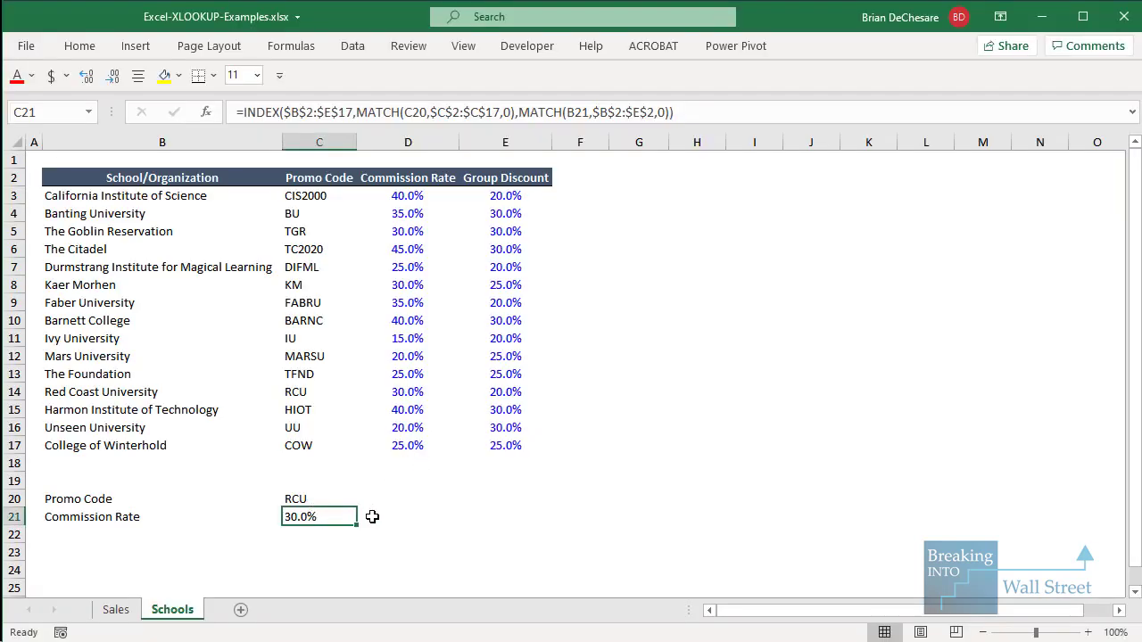
Wrap the INDEX/MATCH/MATCH formula in C21 in IFERROR with "N/A" as the error value.
{"action": "double_click", "coordinate": [293, 517]}
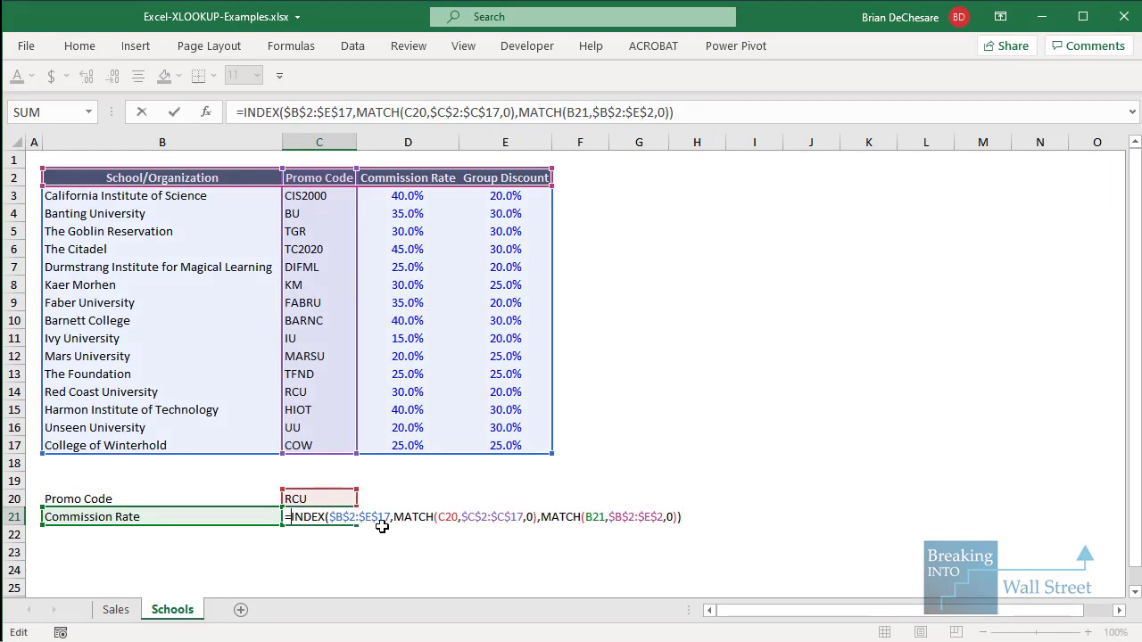
{"action": "type", "text": "IFERROR("}
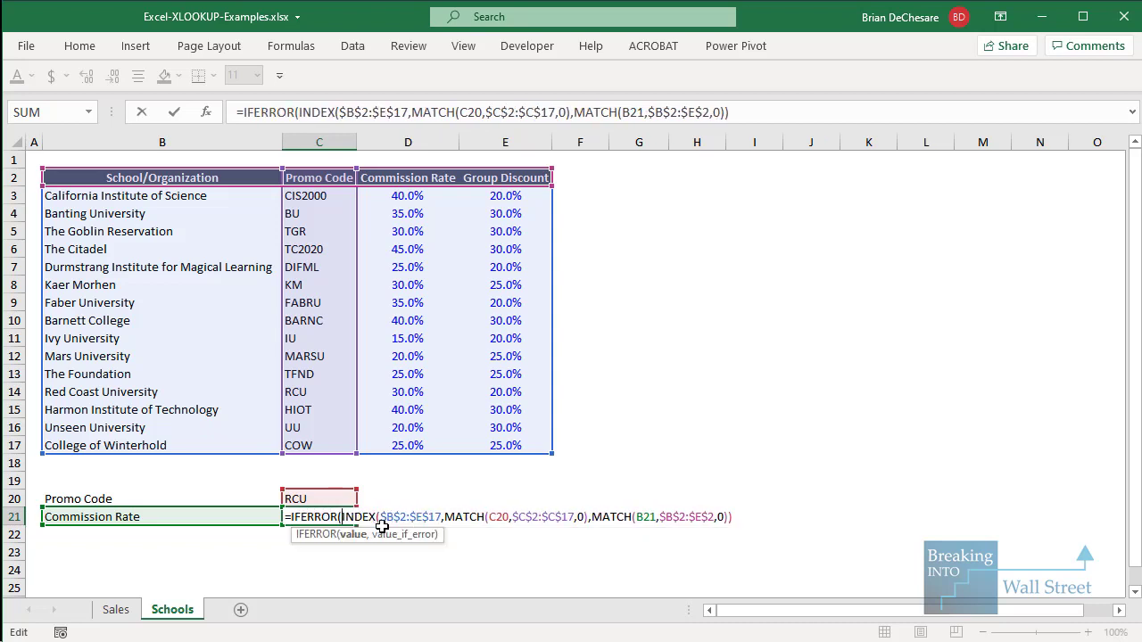
{"action": "left_click", "coordinate": [758, 515]}
{"action": "type", "text": ",\"N/A\")"}
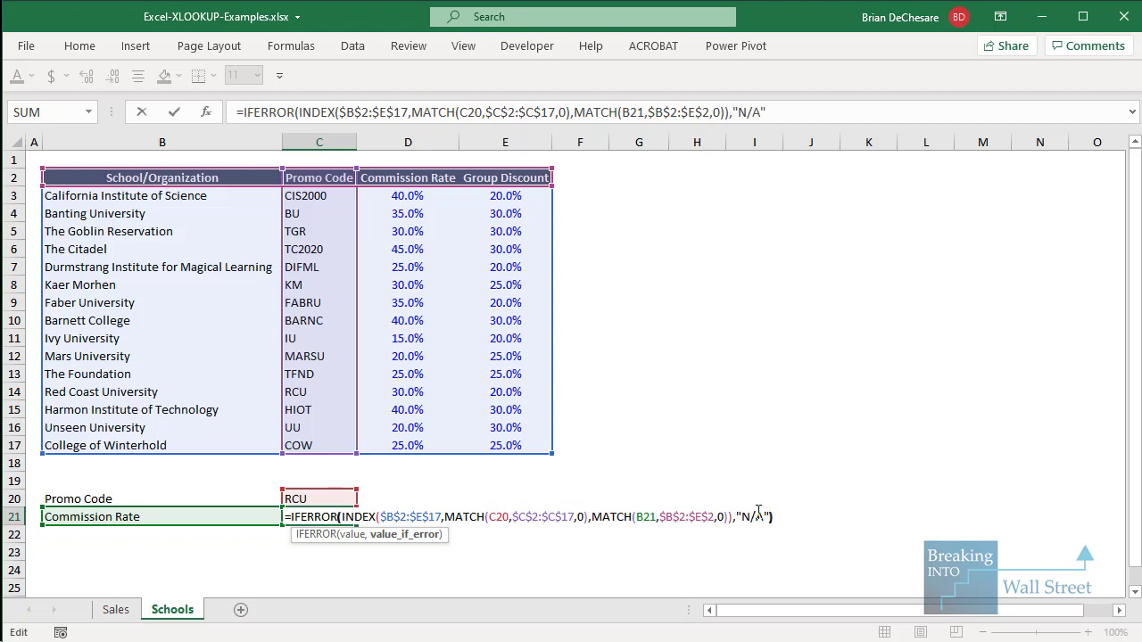
{"action": "key", "text": "ctrl+Return"}
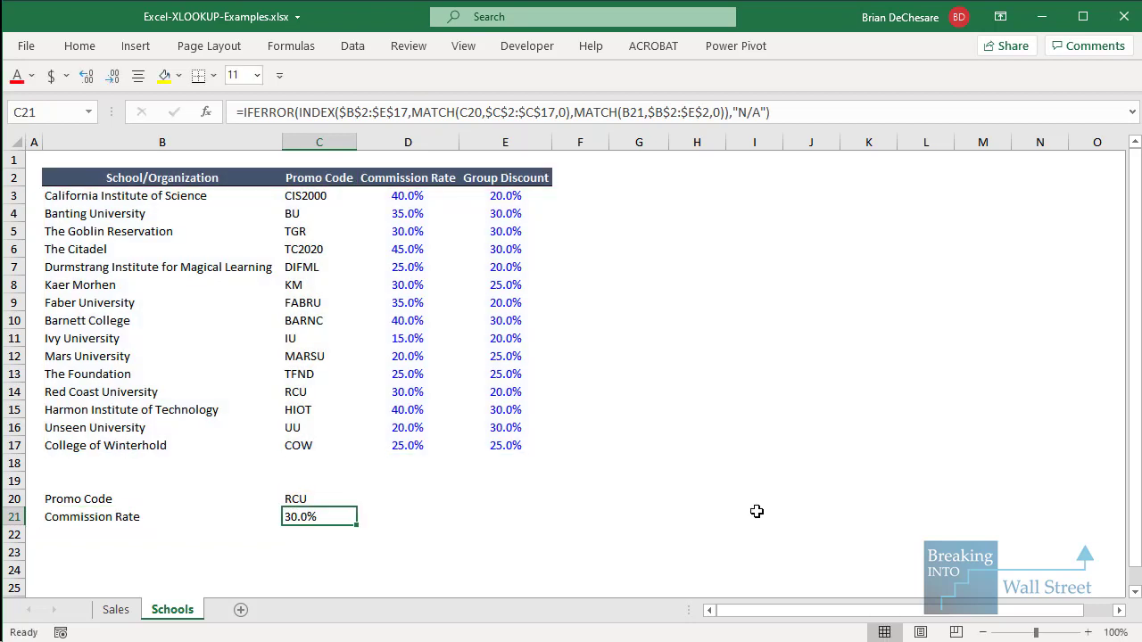
Test the error handling with the invalid promo code sdfdsfd in C20, and undo that entry.
{"action": "left_click", "coordinate": [329, 496]}
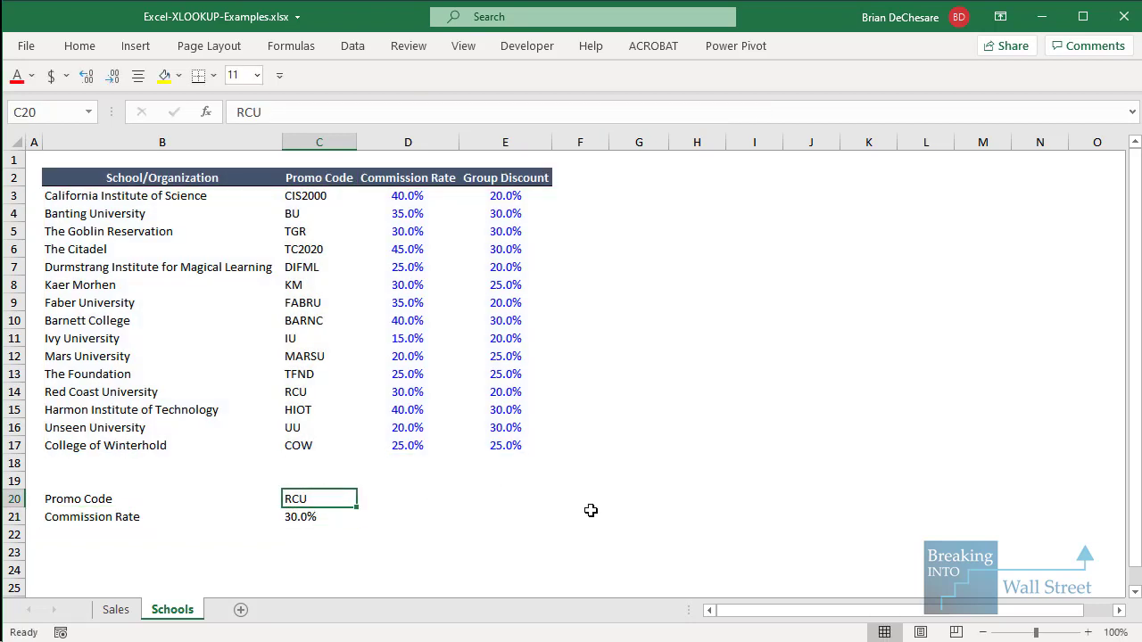
{"action": "type", "text": "sdfdsfd"}
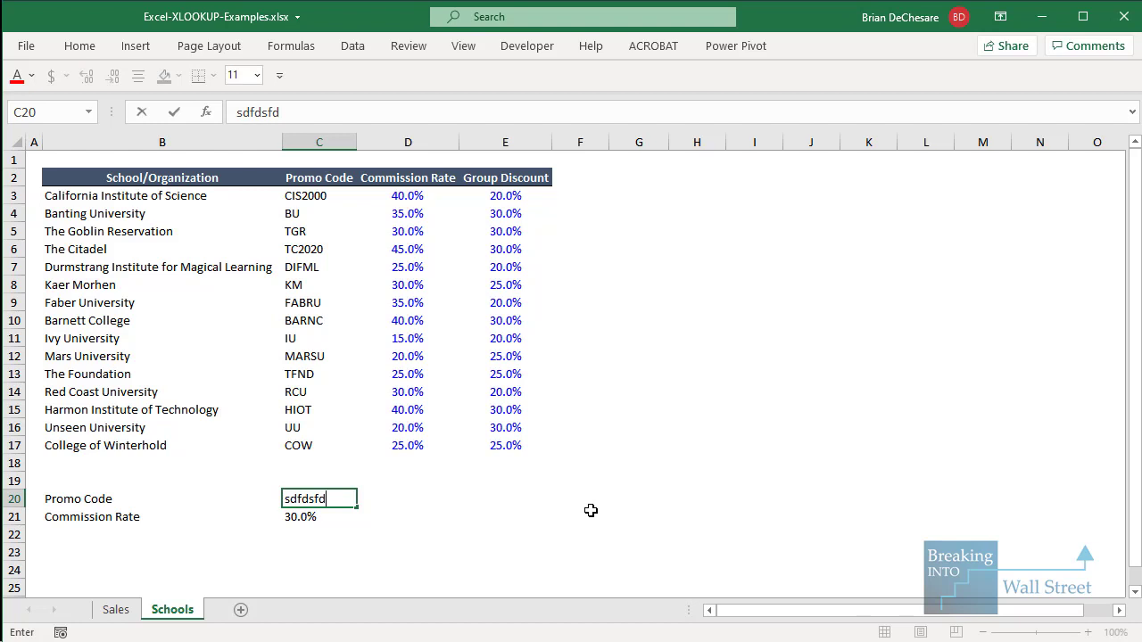
{"action": "key", "text": "ctrl+Return"}
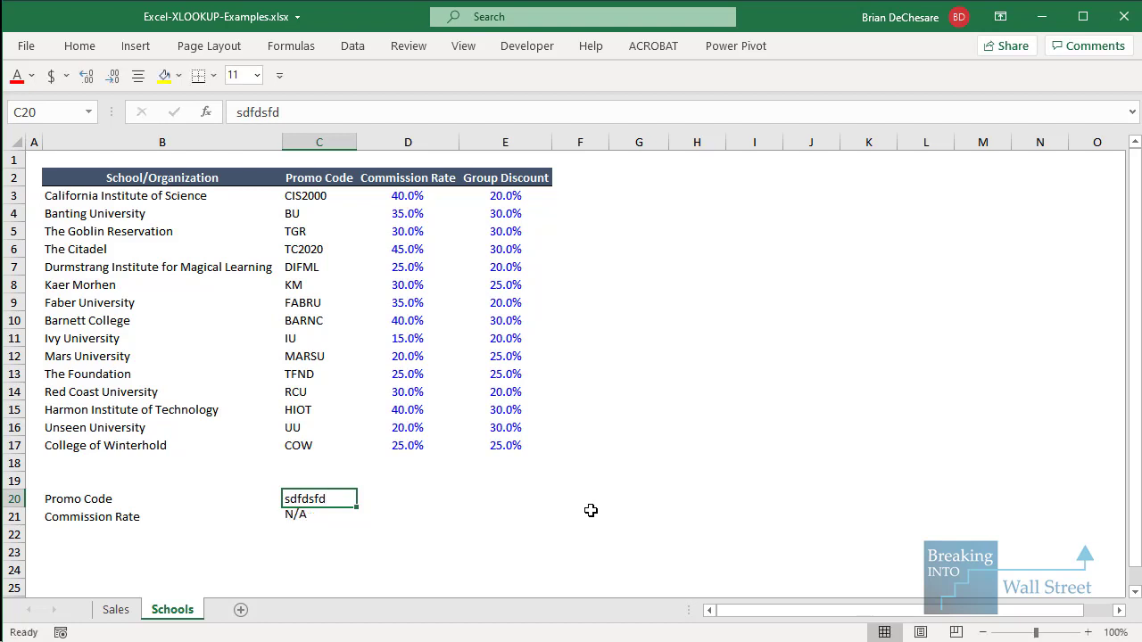
{"action": "key", "text": "ctrl+z"}
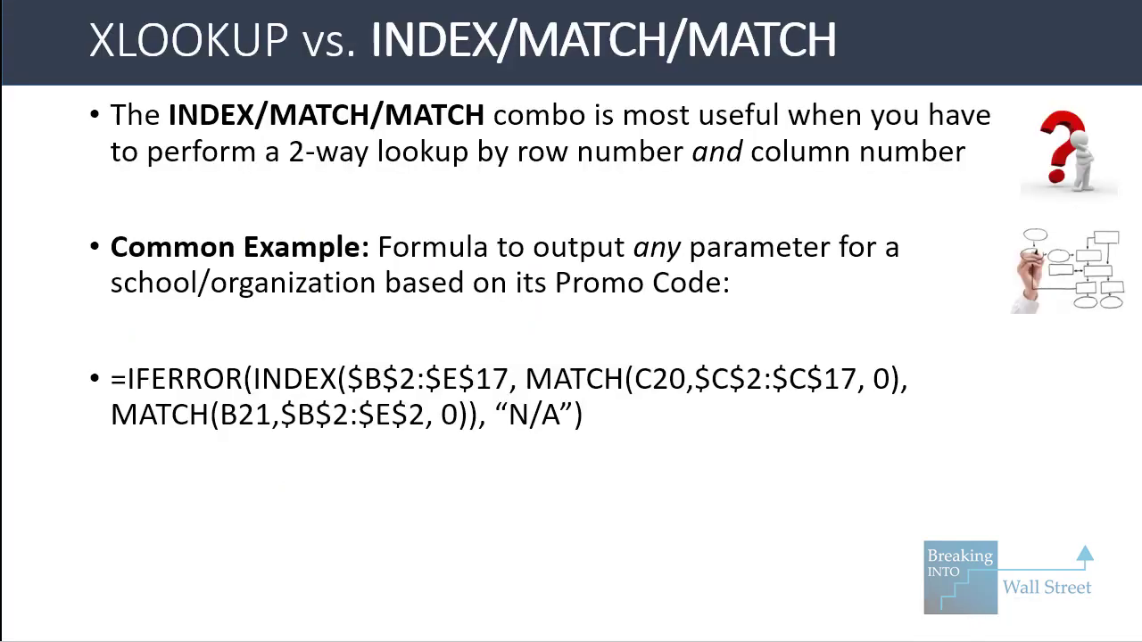
Start a replacement XLOOKUP formula in C21 with B21 as lookup value and the absolute header row $B$2:$E$2 as lookup array.
{"action": "key", "text": "alt+Tab"}
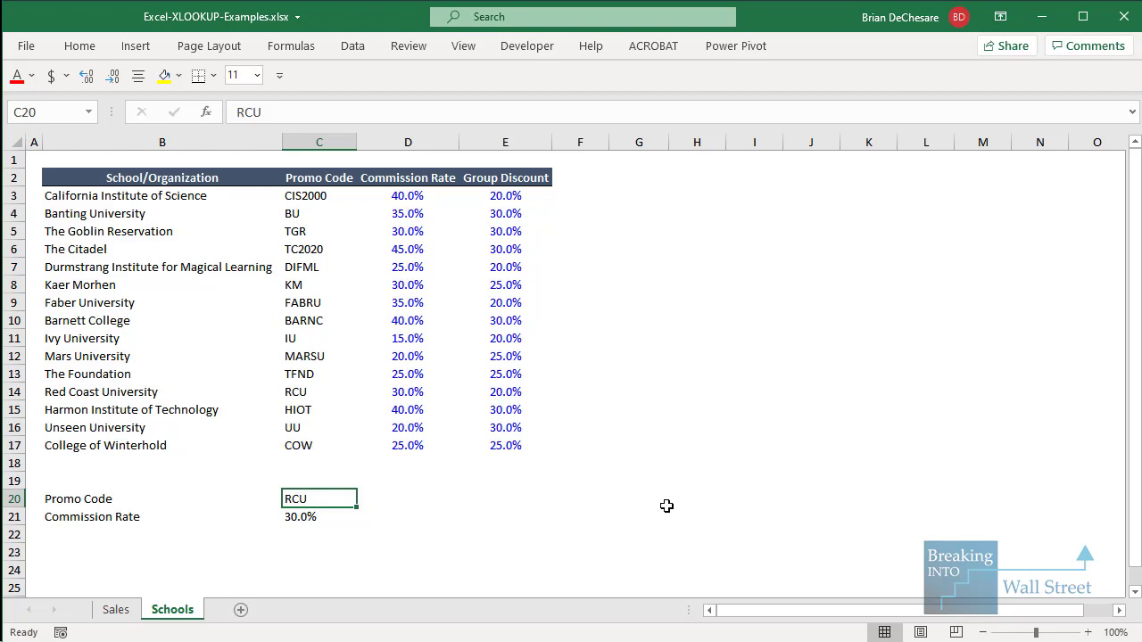
{"action": "key", "text": "Down"}
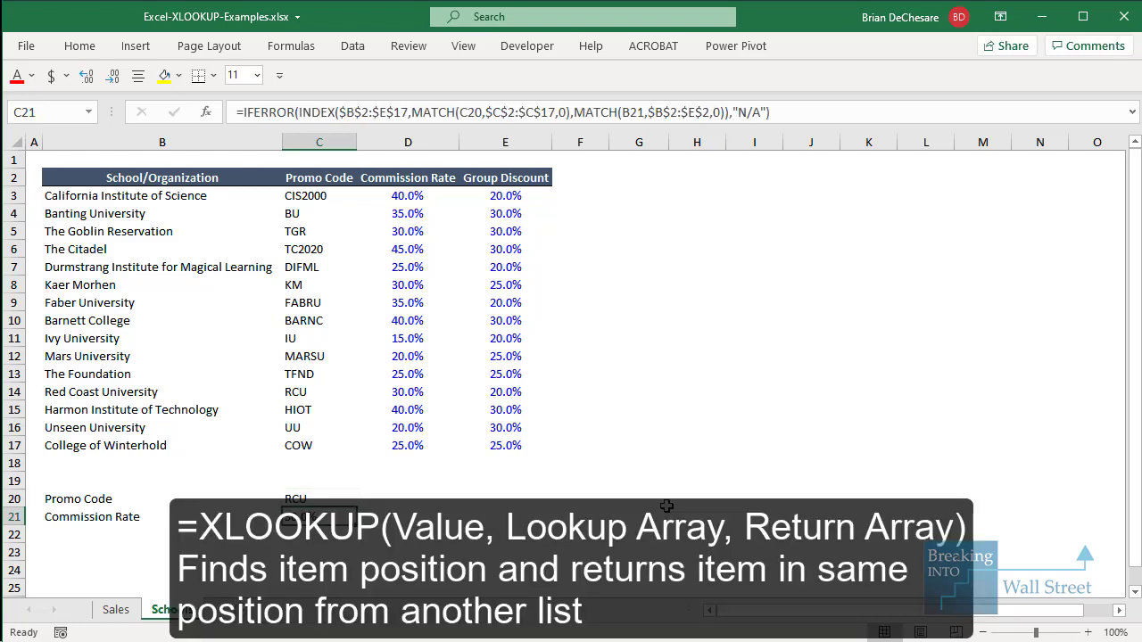
{"action": "type", "text": "=XLOOKUP("}
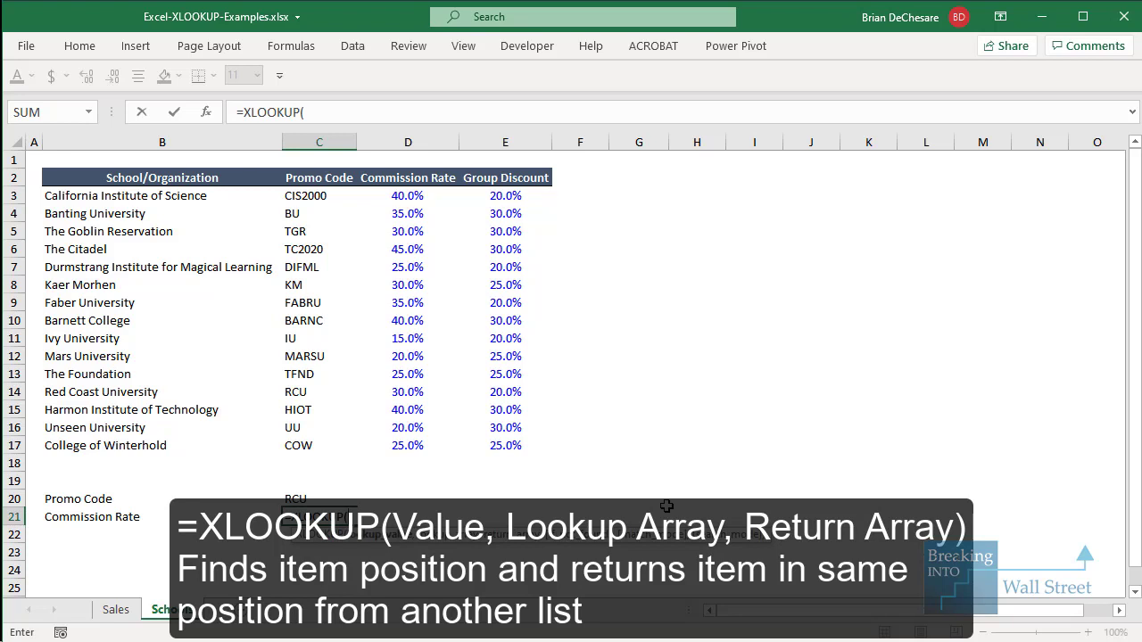
{"action": "key", "text": "Left"}
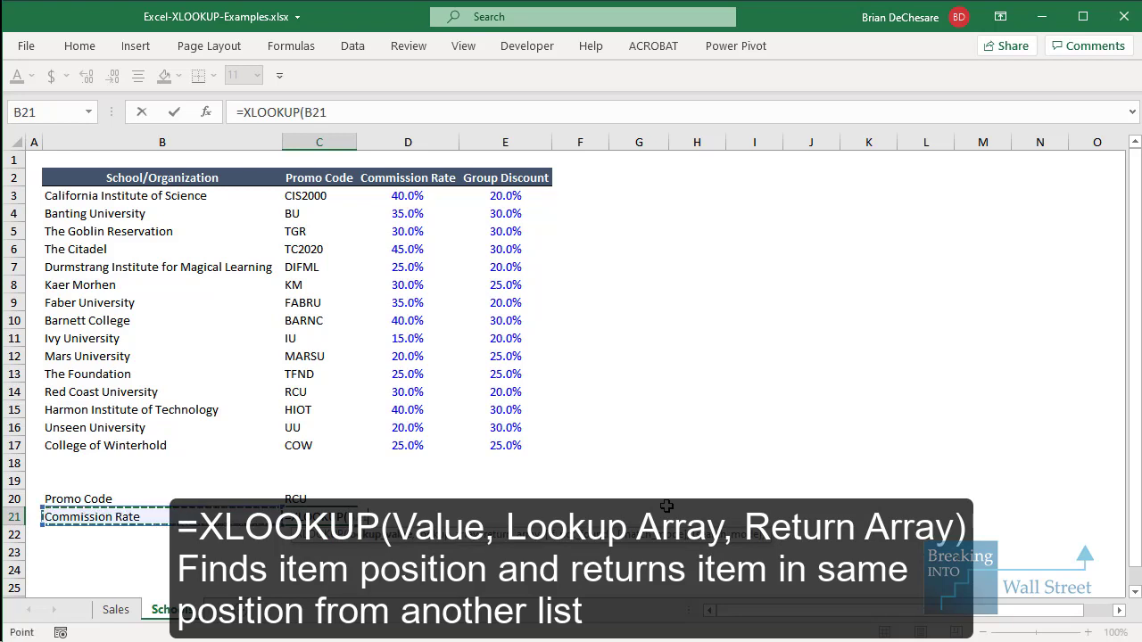
{"action": "type", "text": ","}
{"action": "key", "text": "Left"}
{"action": "key", "text": "Up"}
{"action": "key", "text": "Up"}
{"action": "key", "text": "Up"}
{"action": "key", "text": "Up"}
{"action": "key", "text": "Up"}
{"action": "key", "text": "Up"}
{"action": "key", "text": "Up"}
{"action": "key", "text": "Up"}
{"action": "key", "text": "Up"}
{"action": "key", "text": "Up"}
{"action": "key", "text": "ctrl+Up"}
{"action": "key", "text": "ctrl+shift+Right"}
{"action": "key", "text": "F4"}
{"action": "type", "text": ","}
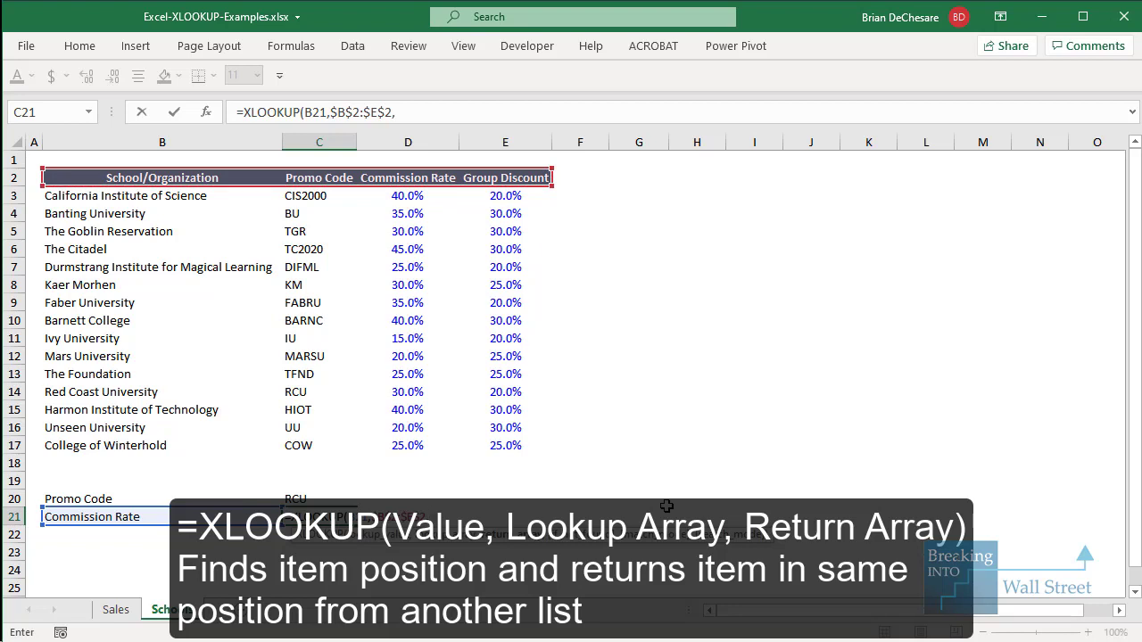
Nest a second XLOOKUP as the return array in C21, with C20 as lookup value and the absolute range $C$2:$C$17 as lookup array.
{"action": "type", "text": "XL"}
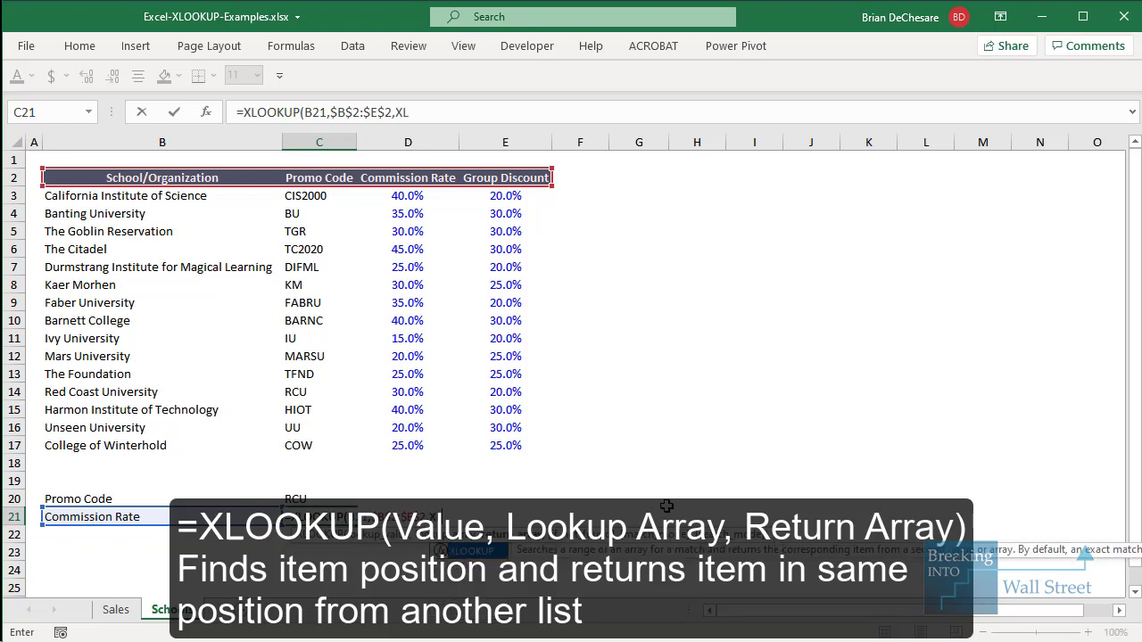
{"action": "type", "text": "OOKUP("}
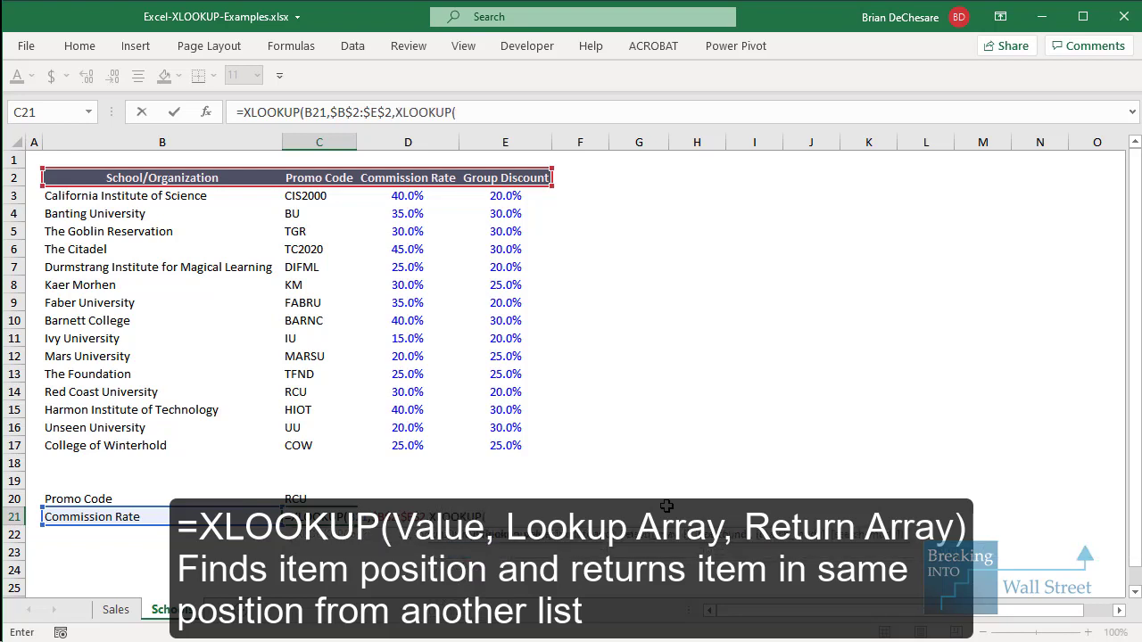
{"action": "key", "text": "Up"}
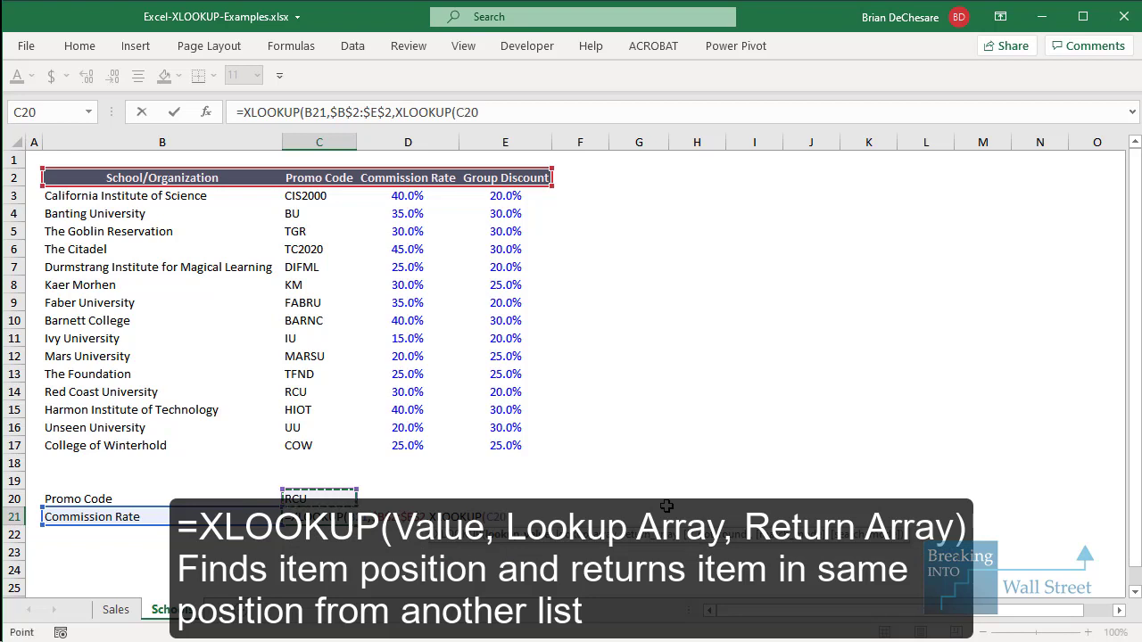
{"action": "type", "text": ","}
{"action": "key", "text": "Up"}
{"action": "key", "text": "ctrl+Up"}
{"action": "key", "text": "ctrl+Up"}
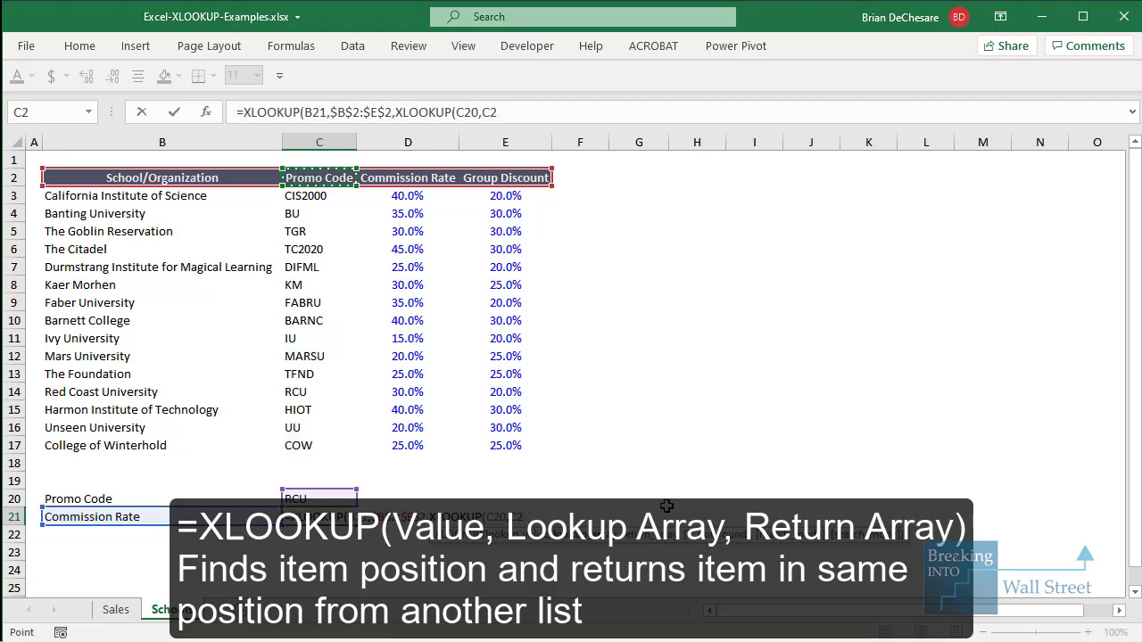
{"action": "key", "text": "ctrl+shift+Down"}
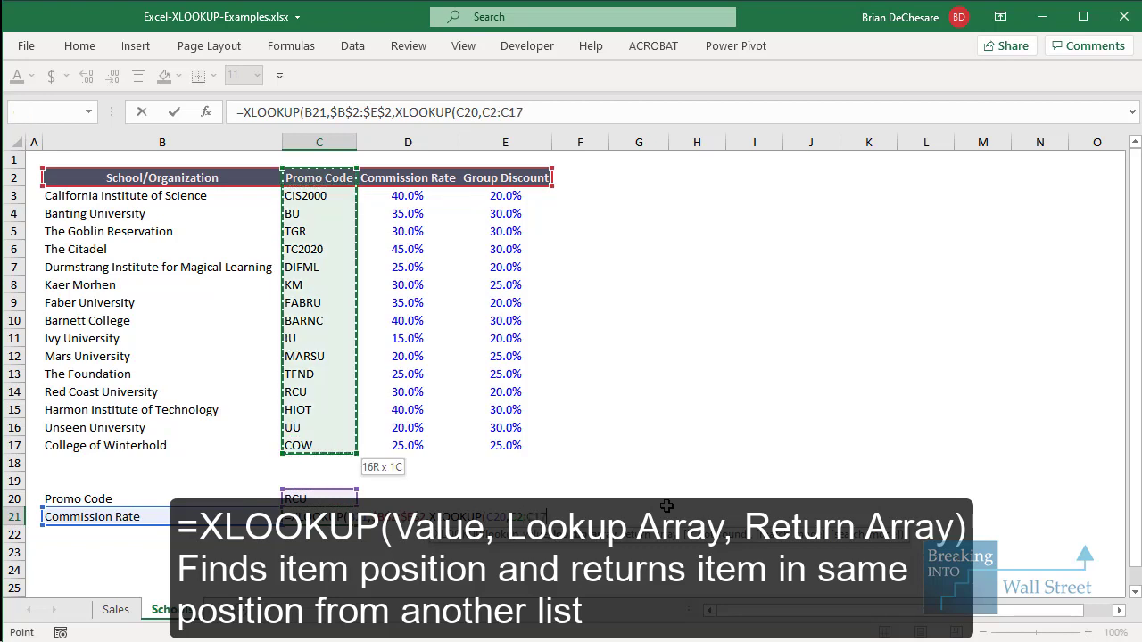
{"action": "key", "text": "F4"}
{"action": "type", "text": ","}
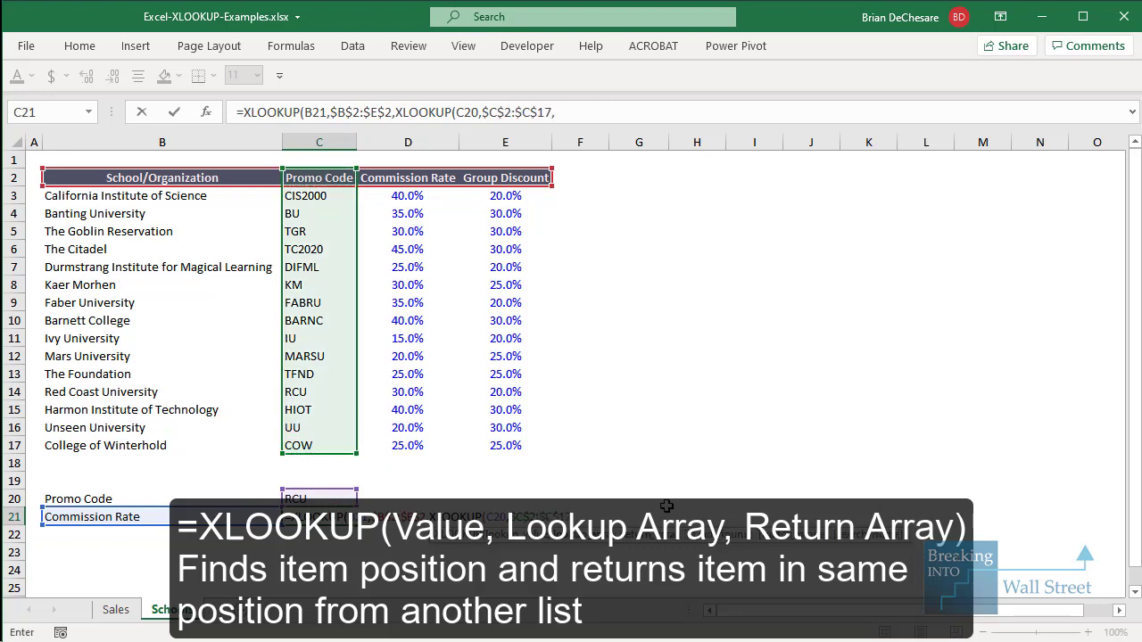
Complete the nested XLOOKUP with return array $B$2:$E$17, "N/A" if not found and match mode 0, and enter the formula in C21.
{"action": "left_click_drag", "start_coordinate": [214, 178], "coordinate": [468, 457]}
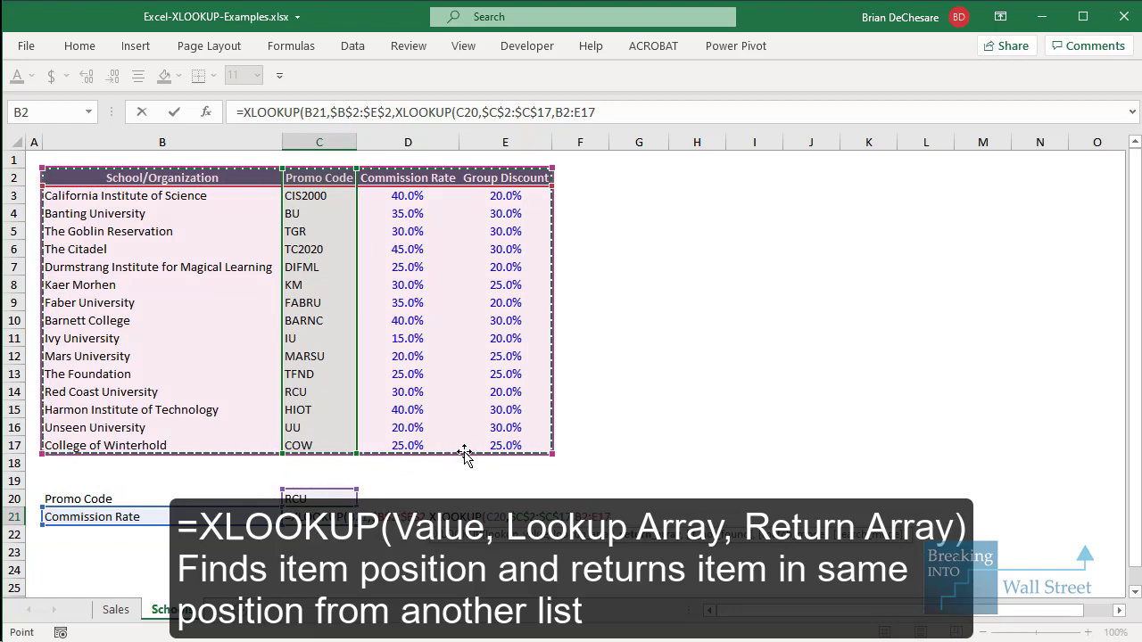
{"action": "key", "text": "F5"}
{"action": "left_click", "coordinate": [879, 333]}
{"action": "key", "text": "F4"}
{"action": "type", "text": ","}
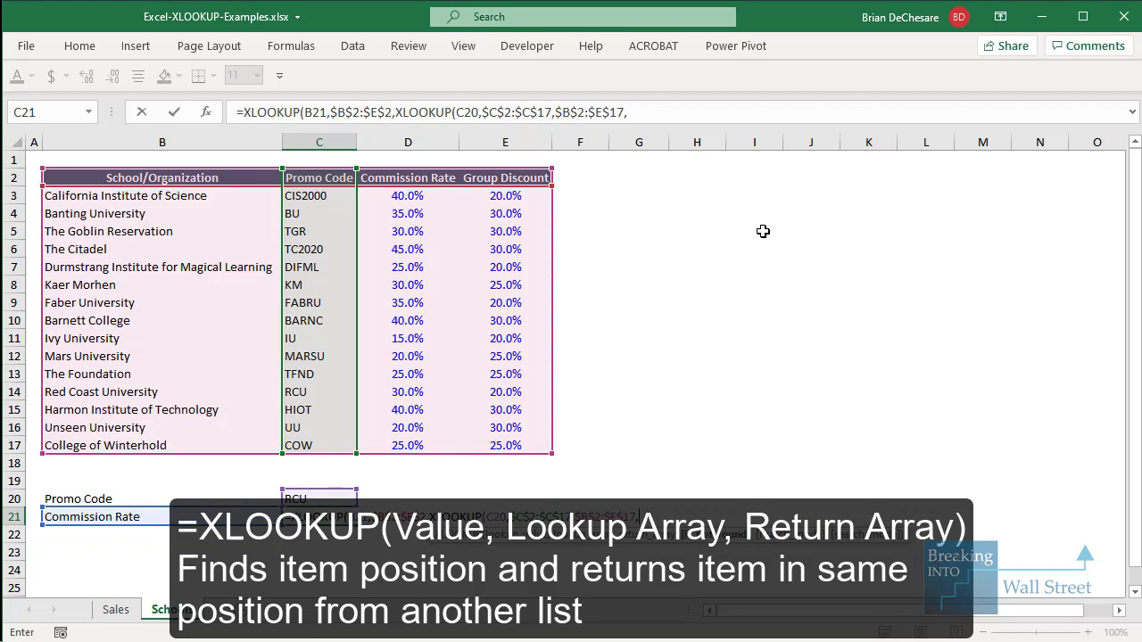
{"action": "type", "text": "\"N/A\"m"}
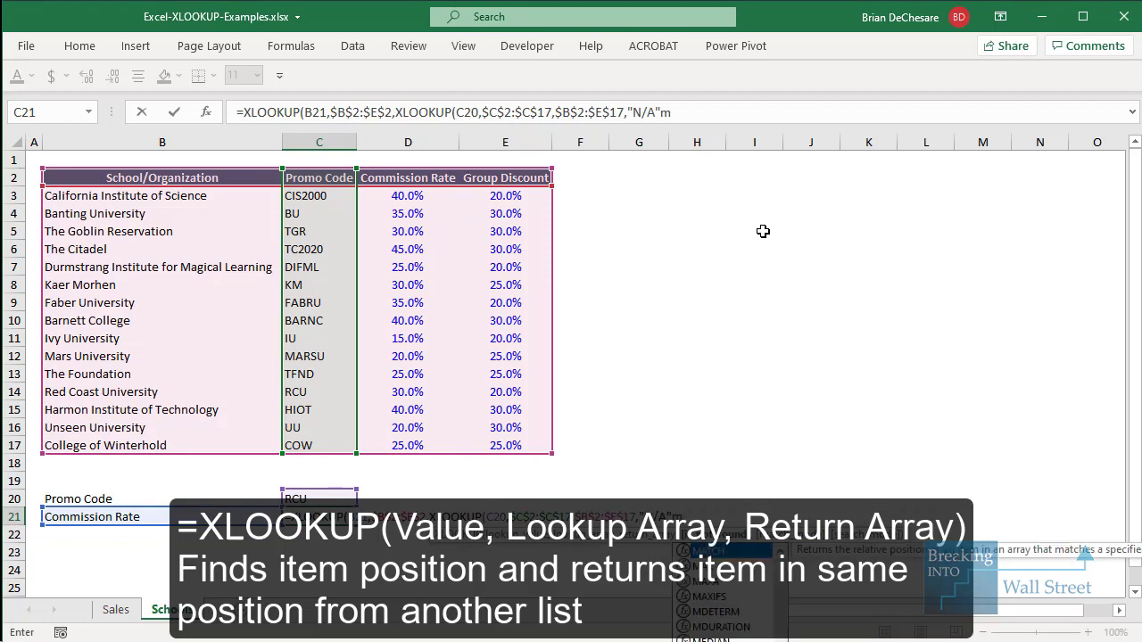
{"action": "key", "text": "BackSpace"}
{"action": "type", "text": ",0)"}
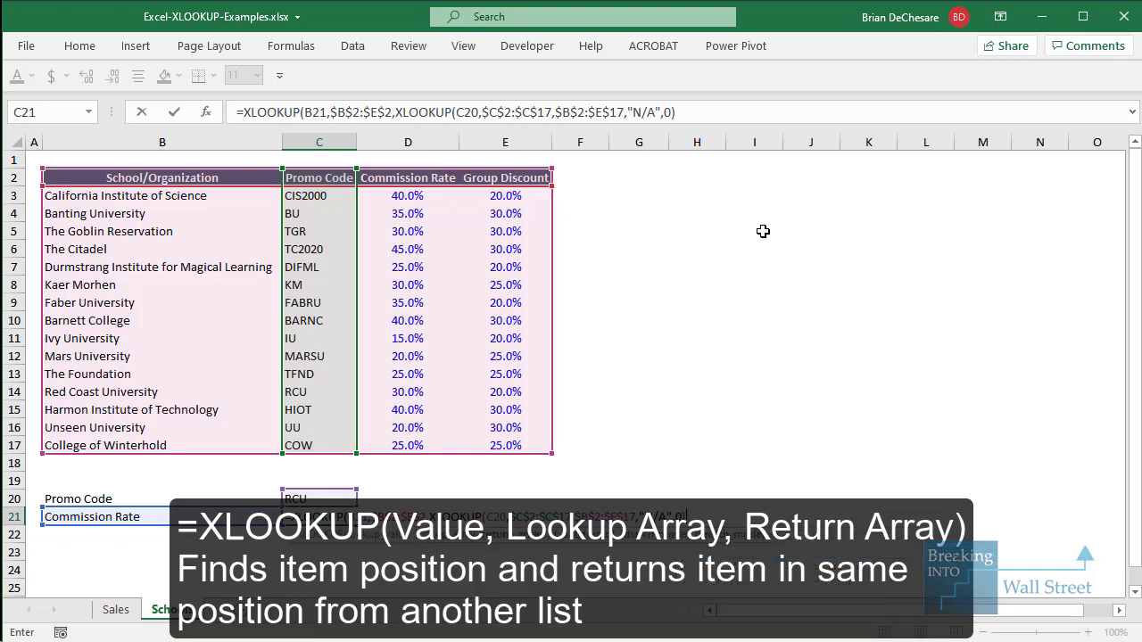
{"action": "type", "text": ")"}
{"action": "key", "text": "ctrl+Return"}
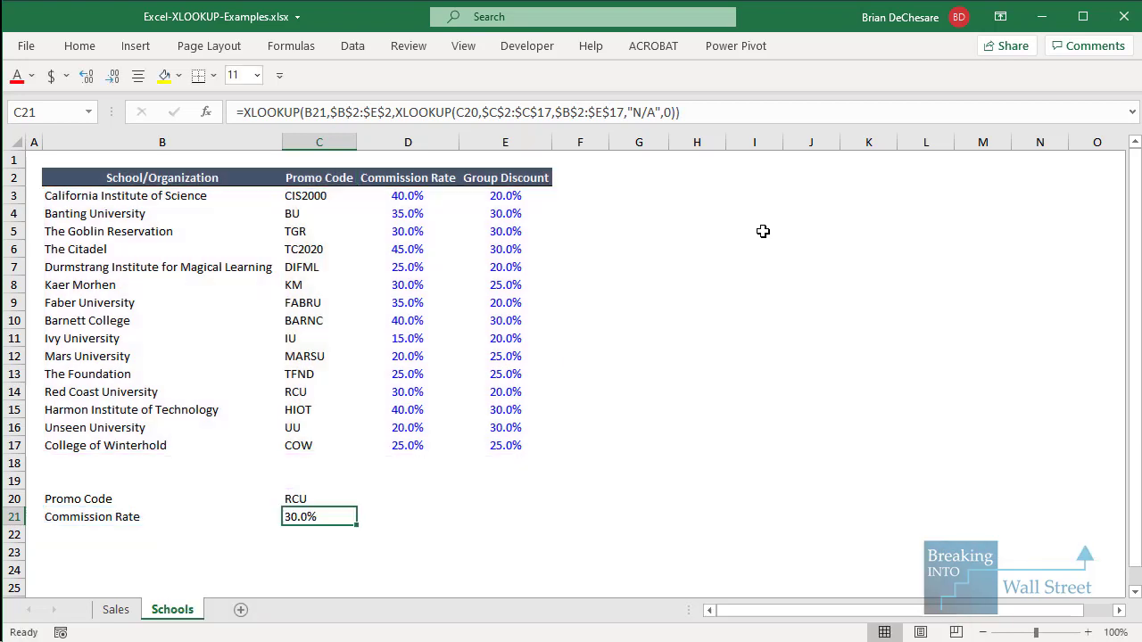
Try the nested lookup with promo code MARSU in C20 and Commission Rate in B21, and inspect the formula in C21.
{"action": "left_click", "coordinate": [183, 517]}
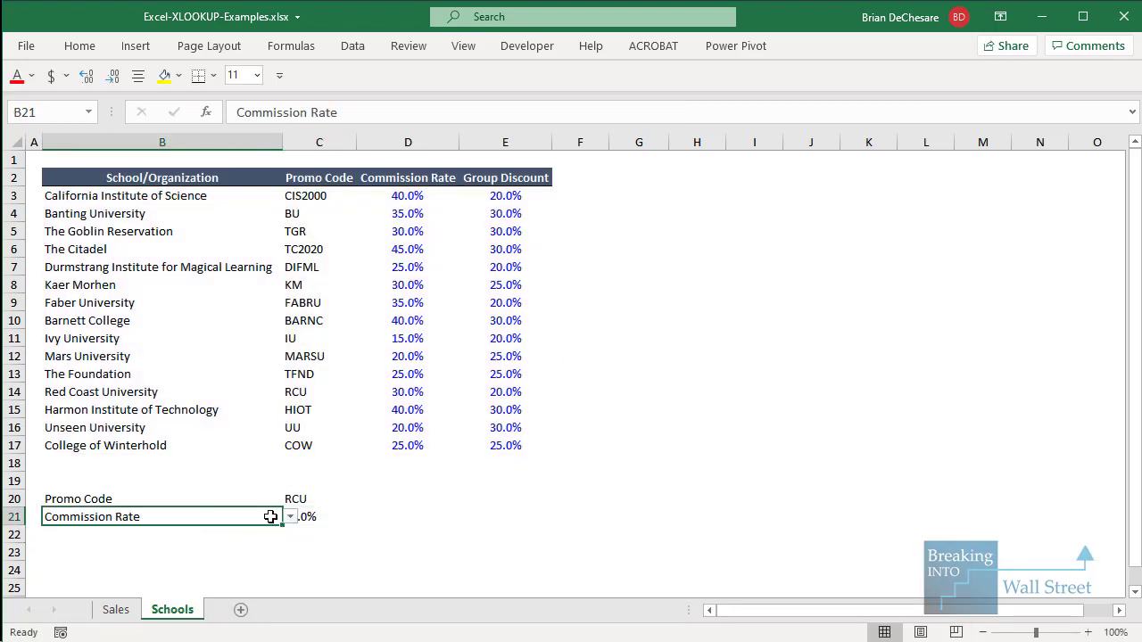
{"action": "left_click", "coordinate": [292, 516]}
{"action": "left_click", "coordinate": [275, 529]}
{"action": "left_click", "coordinate": [320, 519]}
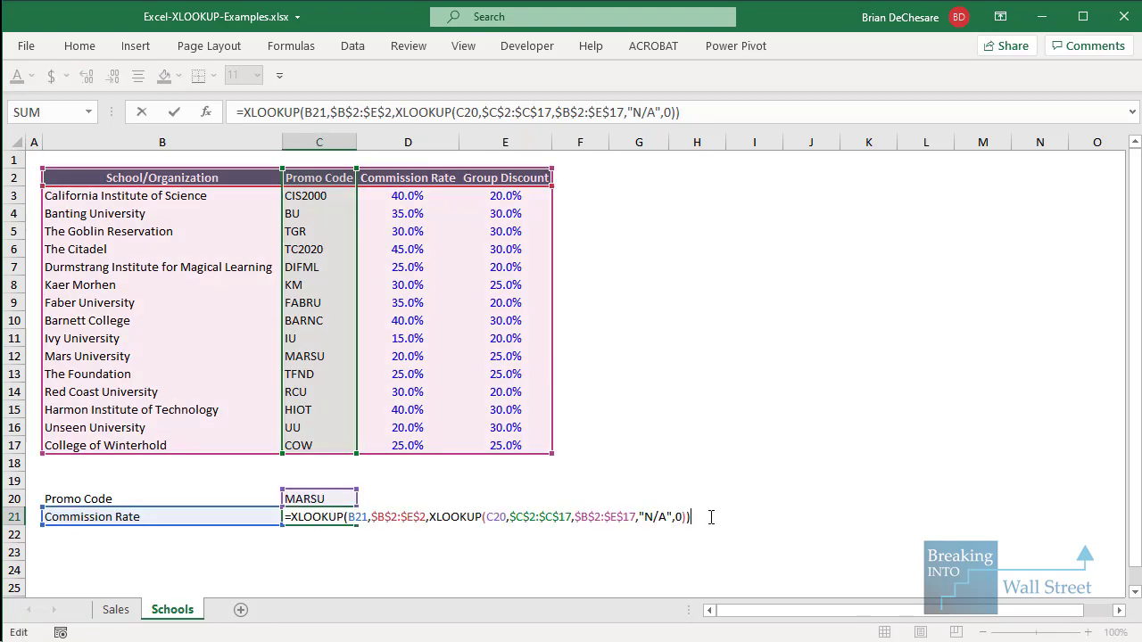
{"action": "key", "text": "Escape"}
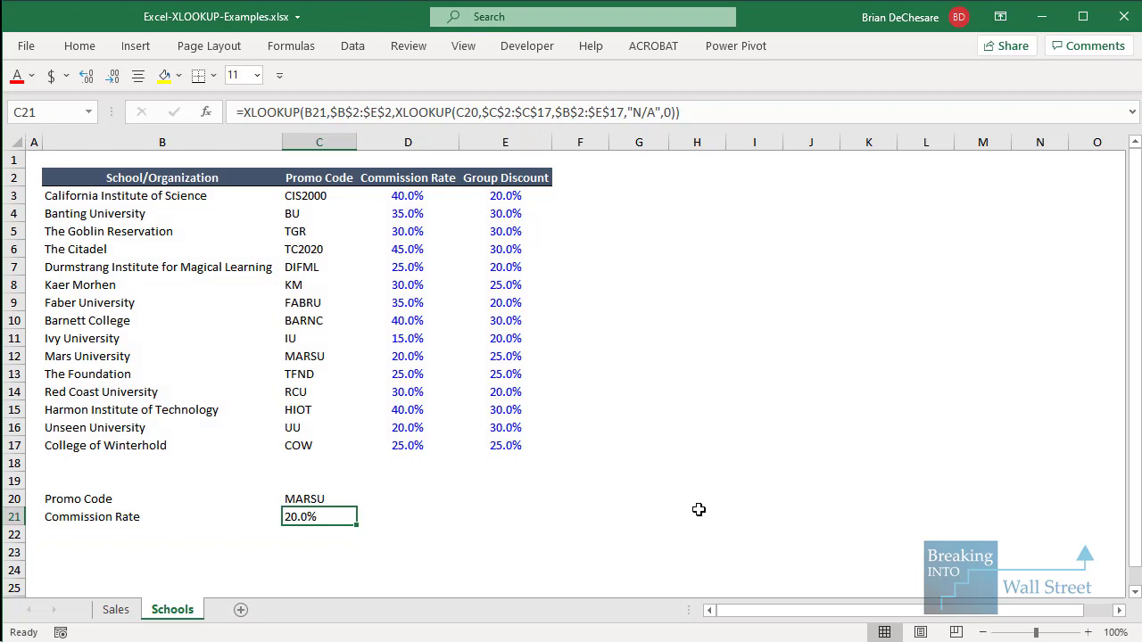
{"action": "key", "text": "F2"}
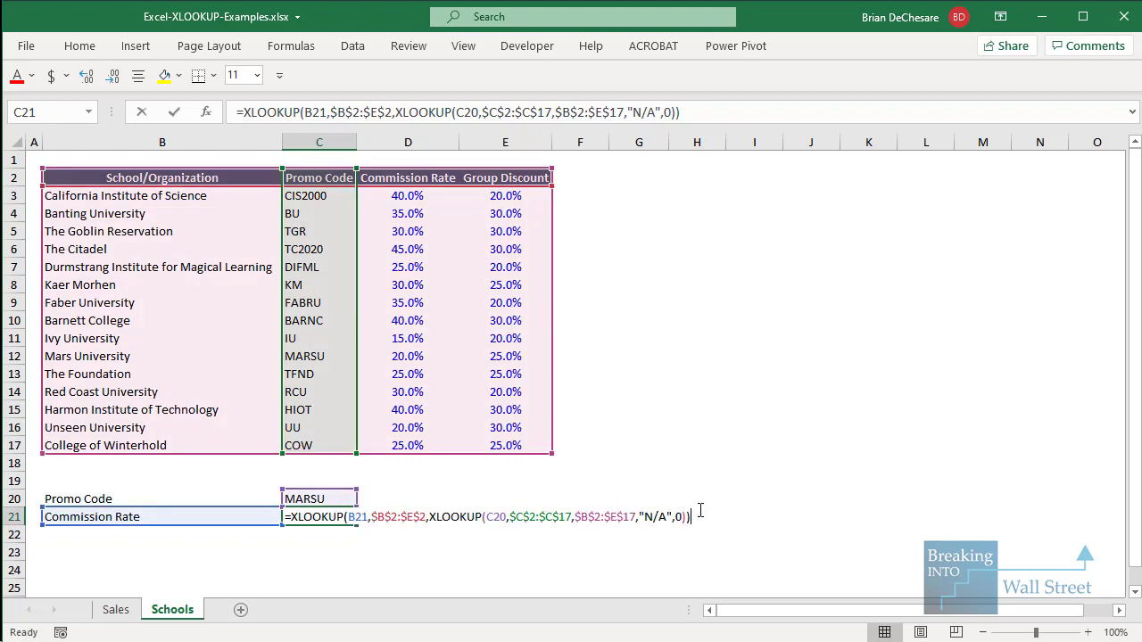
{"action": "key", "text": "Escape"}
Enter the invalid promo code abcd in C20 to test the nested XLOOKUP's error handling.
{"action": "key", "text": "End"}
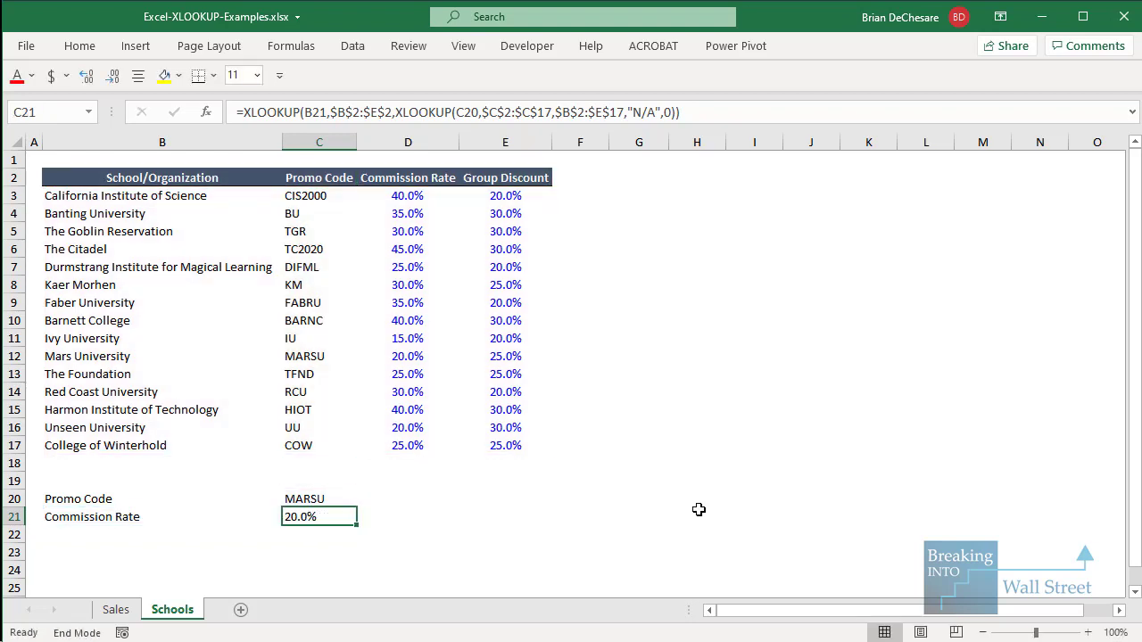
{"action": "key", "text": "Up"}
{"action": "type", "text": "abcd"}
{"action": "key", "text": "ctrl+Return"}
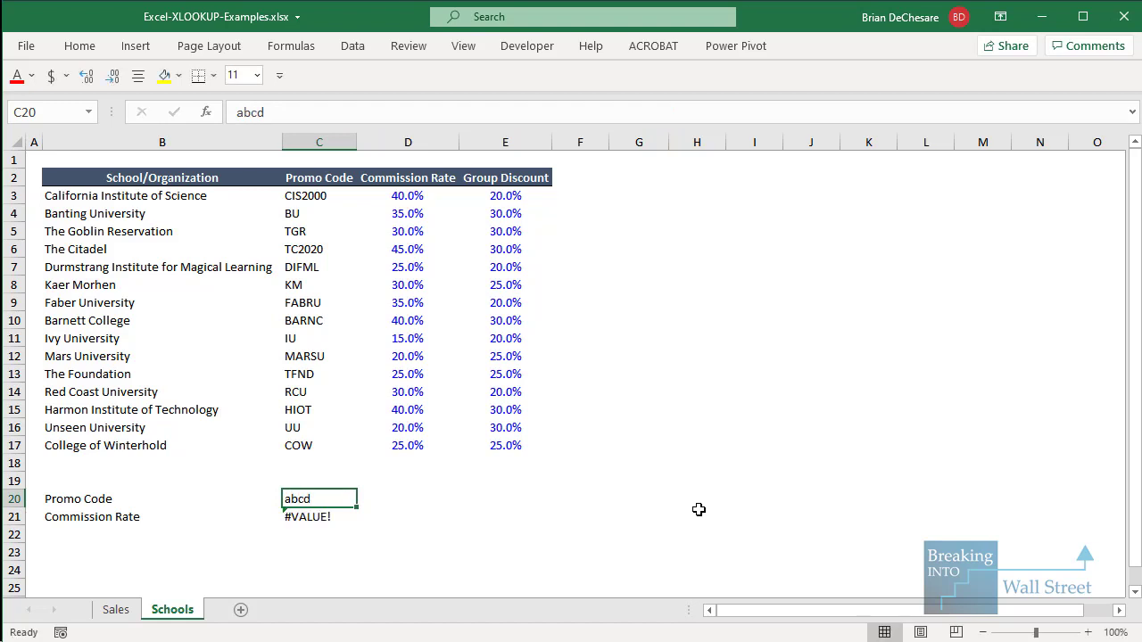
Add "N/A" as the not-found value and match mode 0 to the outer XLOOKUP in C21.
{"action": "key", "text": "Down"}
{"action": "key", "text": "F2"}
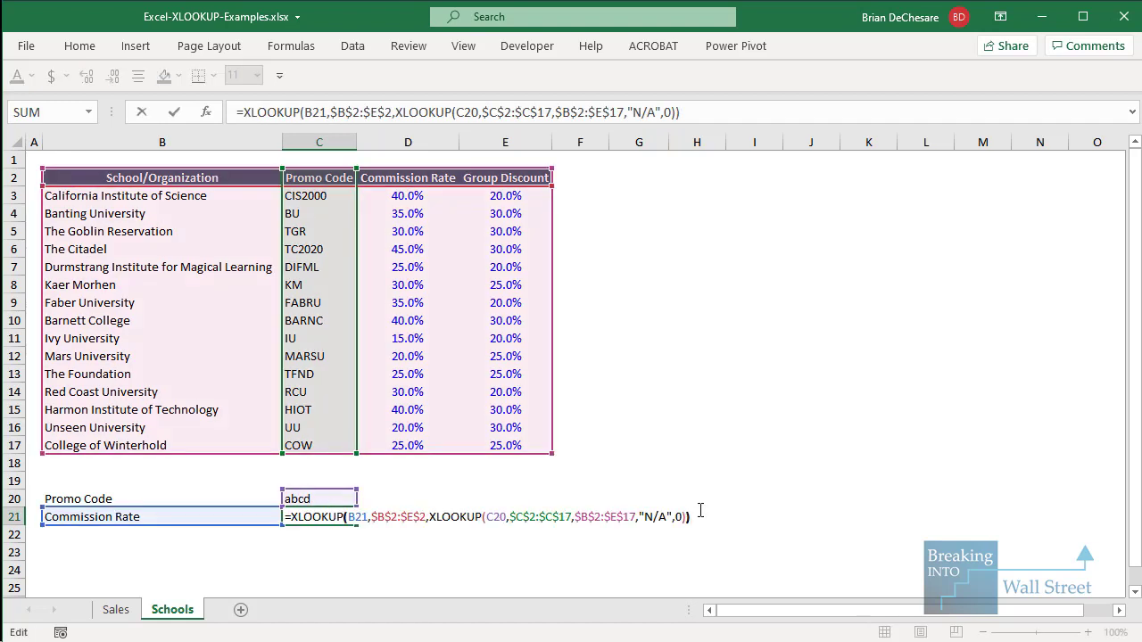
{"action": "key", "text": "Left"}
{"action": "type", "text": ",\"N/A\",0"}
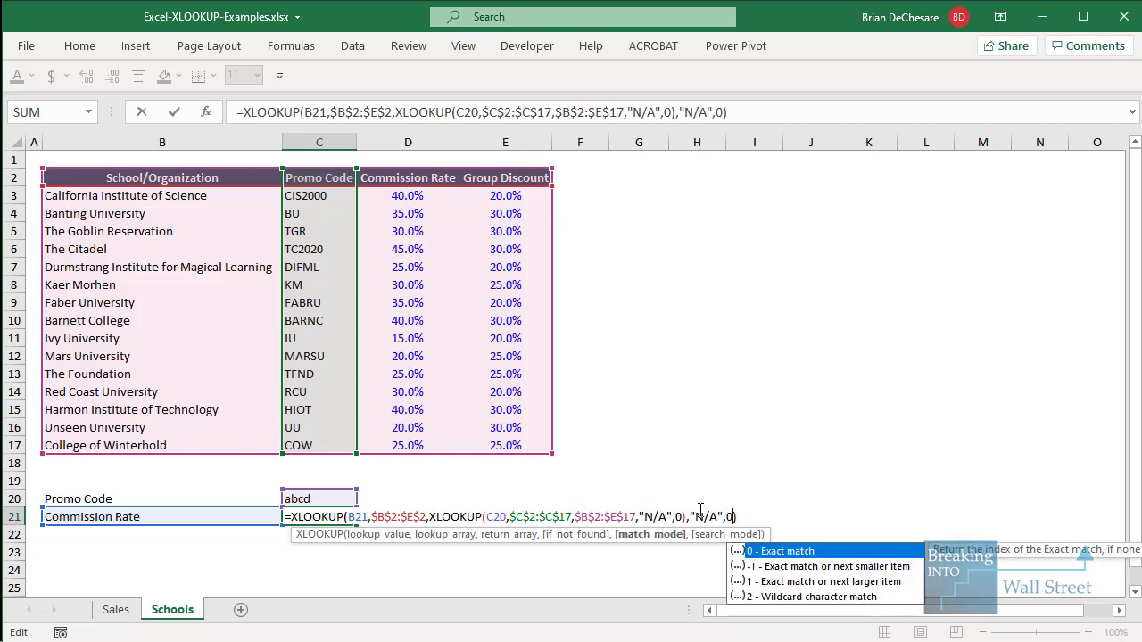
{"action": "key", "text": "ctrl+Return"}
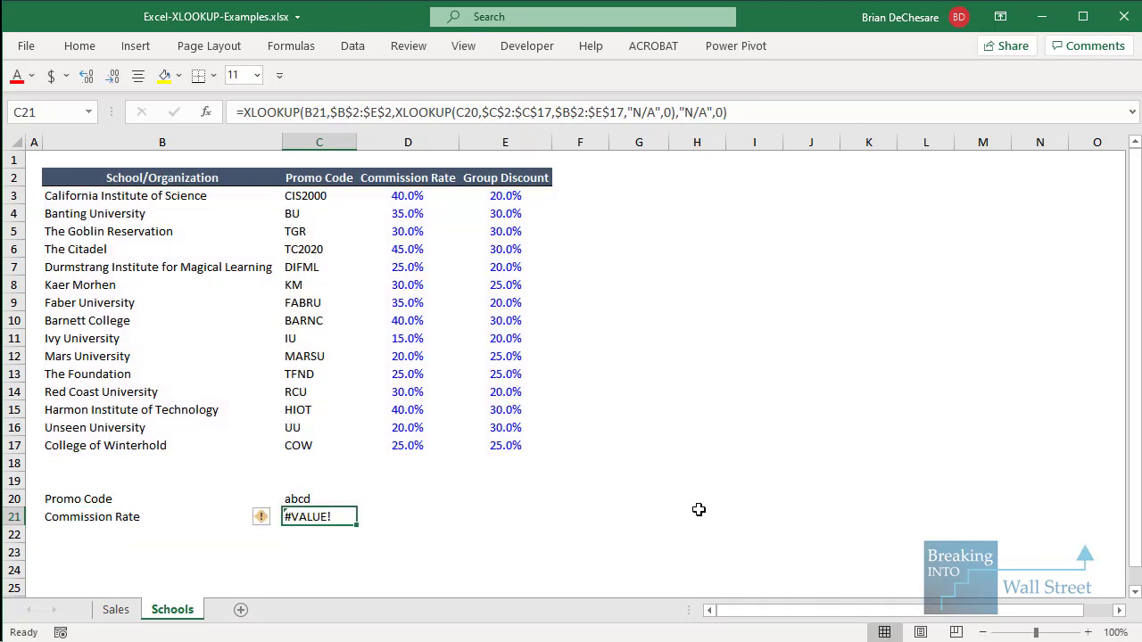
{"action": "key", "text": "F2"}
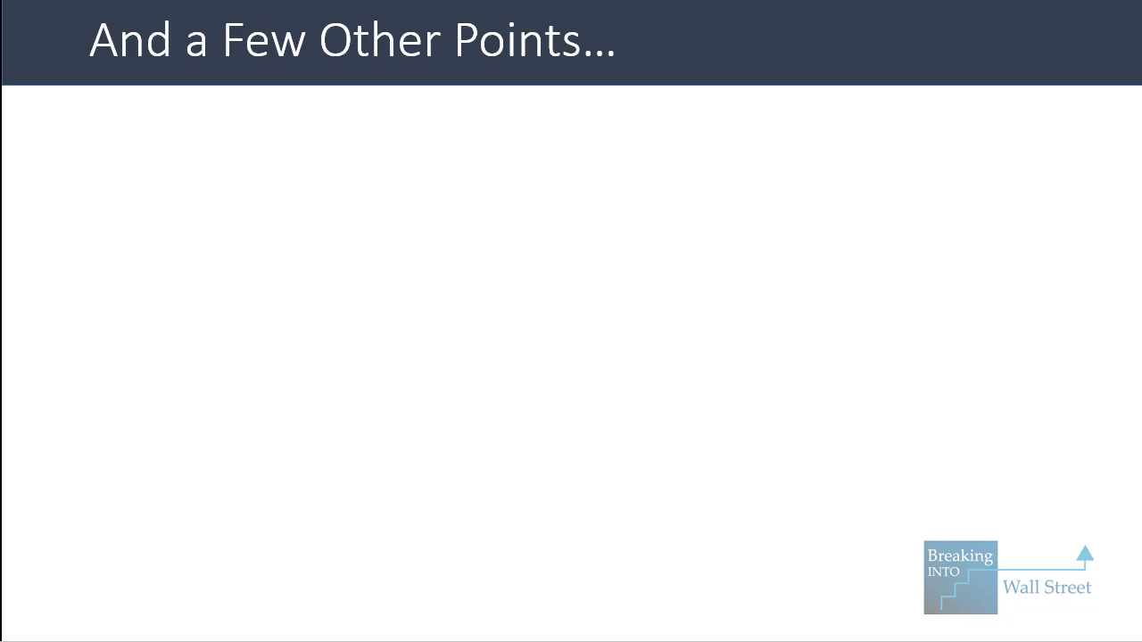
{"action": "key", "text": "Right"}
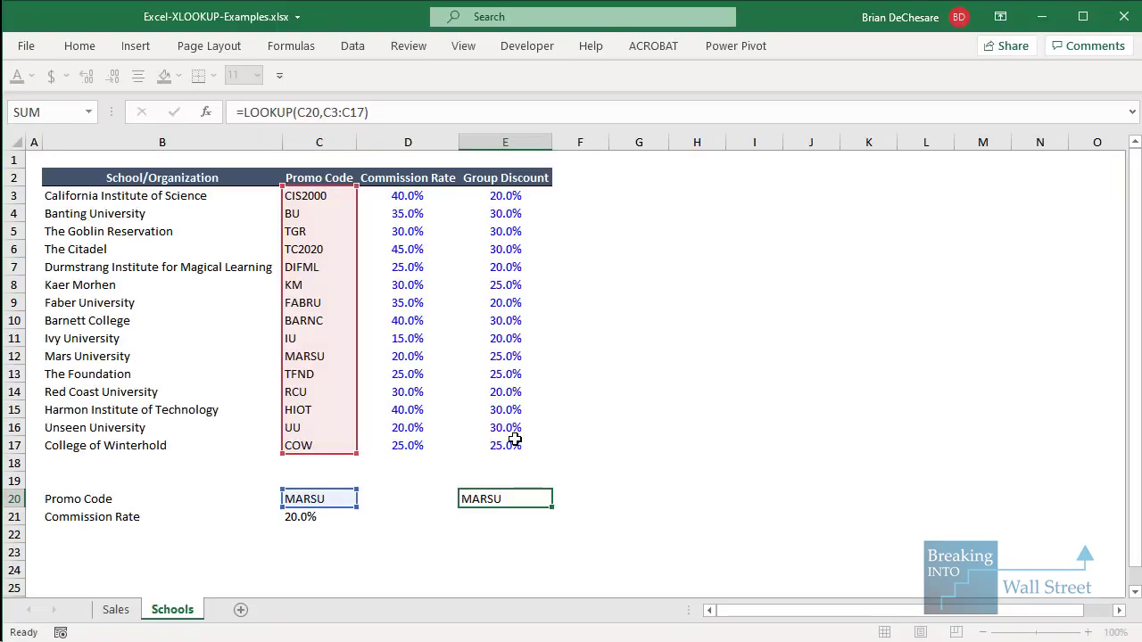
Enter a LOOKUP formula in E20 that finds C20 in the promo codes C3:C17 and returns the school from B3:B17.
{"action": "key", "text": "Escape"}
{"action": "type", "text": "=LOOKUP("}
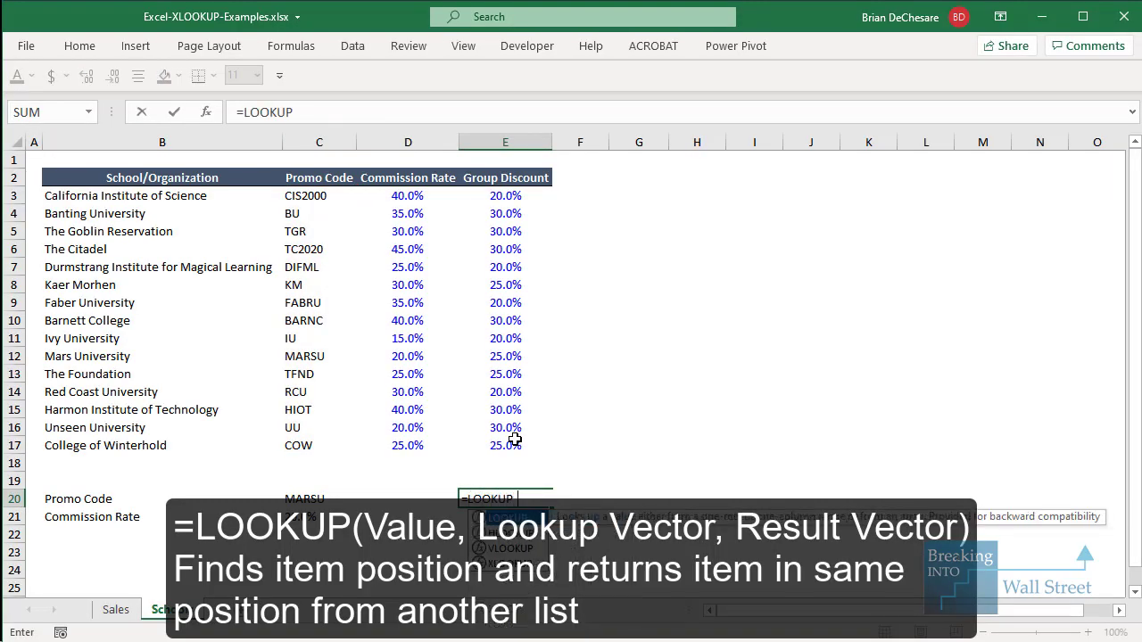
{"action": "key", "text": "Left"}
{"action": "key", "text": "Left"}
{"action": "type", "text": ","}
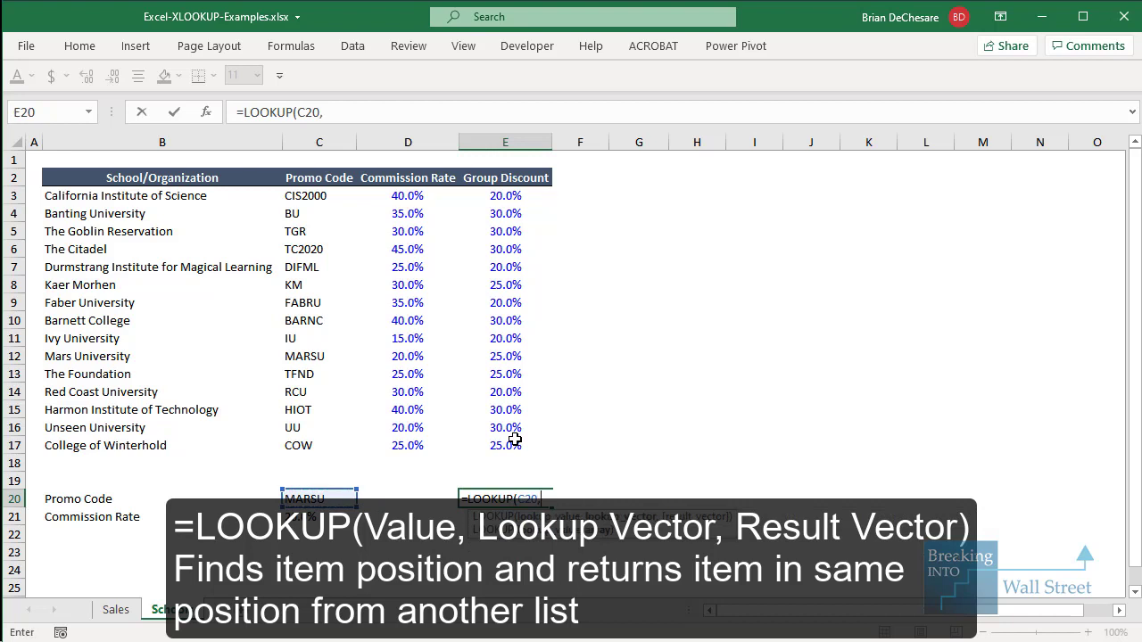
{"action": "left_click_drag", "start_coordinate": [306, 193], "coordinate": [319, 444]}
{"action": "type", "text": ","}
{"action": "left_click_drag", "start_coordinate": [208, 195], "coordinate": [211, 445]}
{"action": "key", "text": "ctrl+Return"}
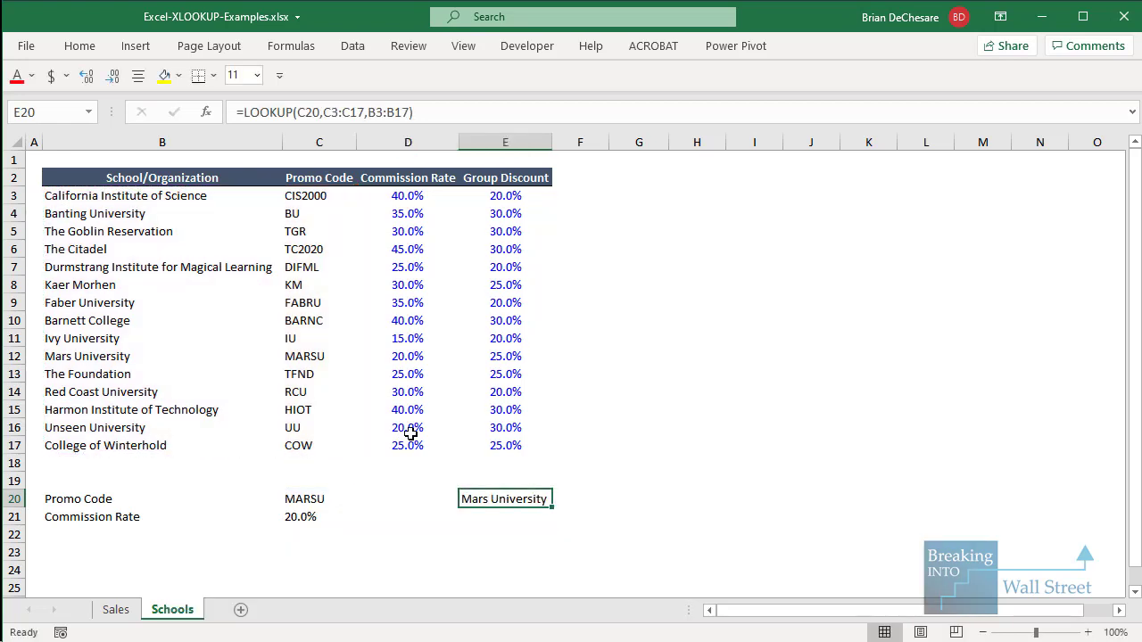
{"action": "key", "text": "F2"}
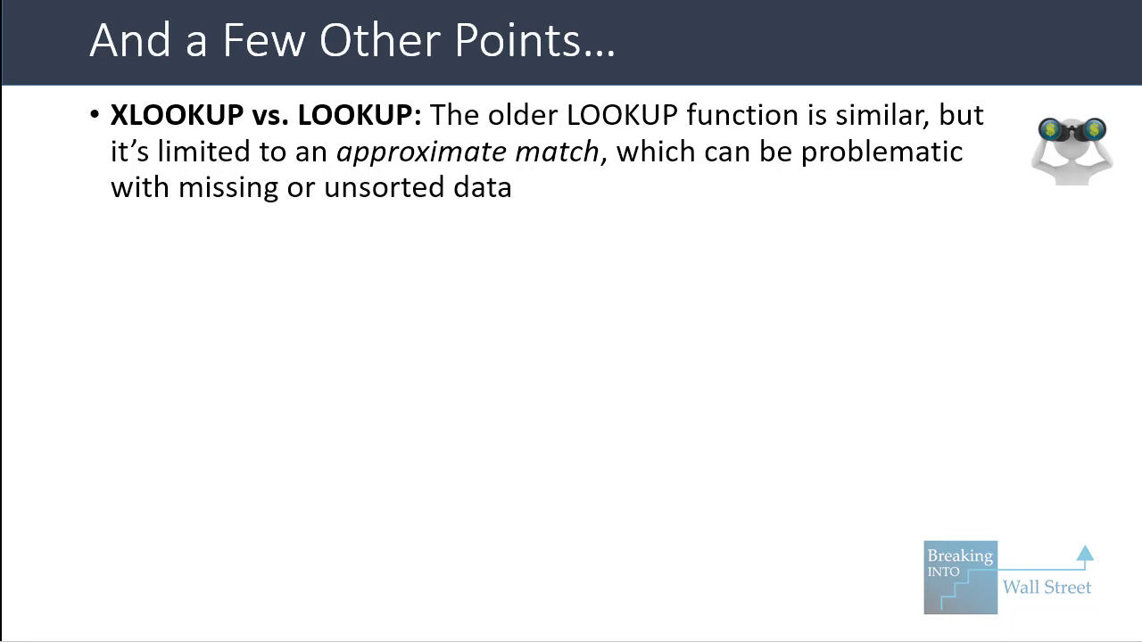
{"action": "key", "text": "Right"}
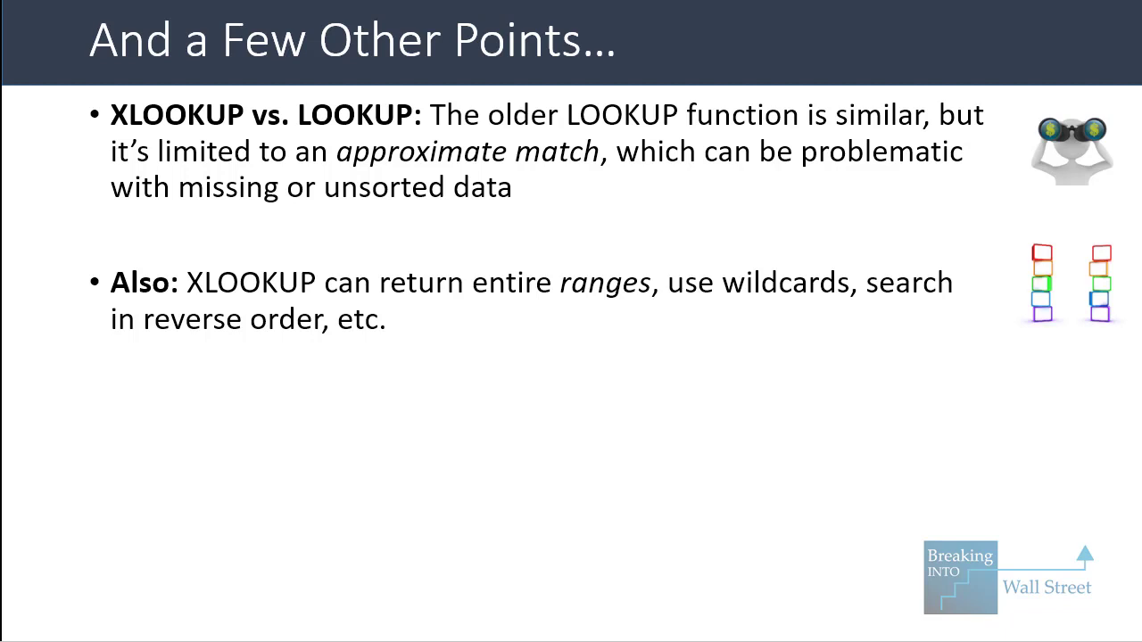
{"action": "key", "text": "Right"}
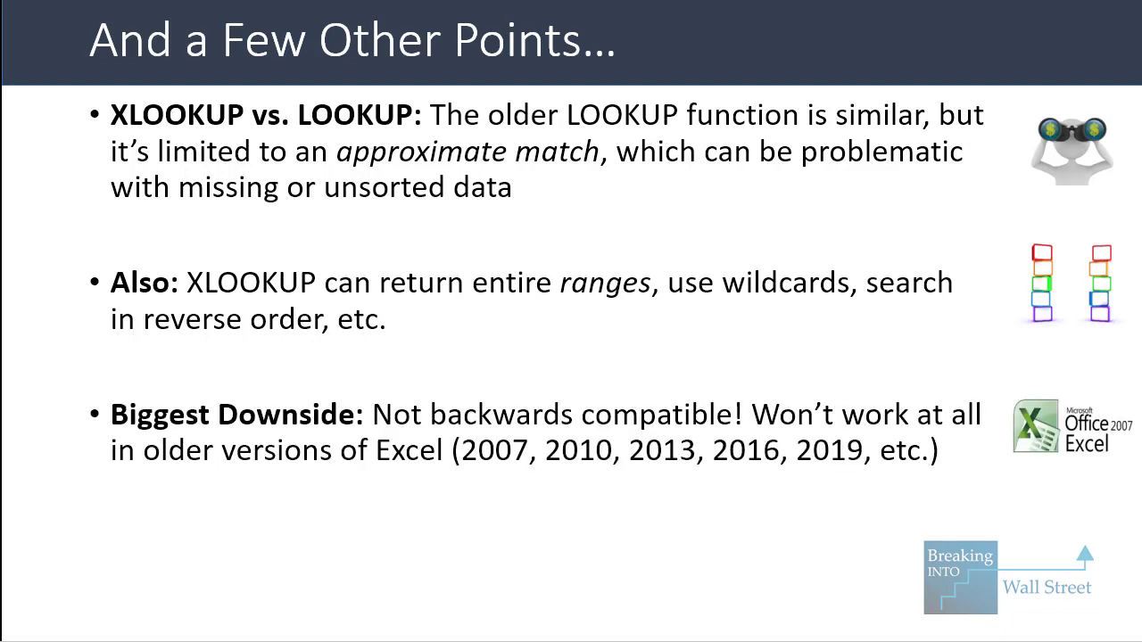